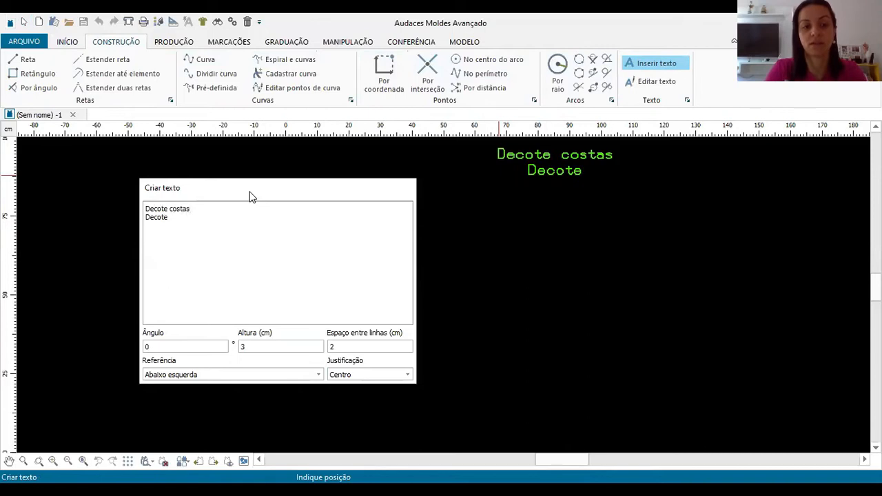
Add a third line reading "Largura: 6cm" below "Decote frente" in the text note.
key(Return)
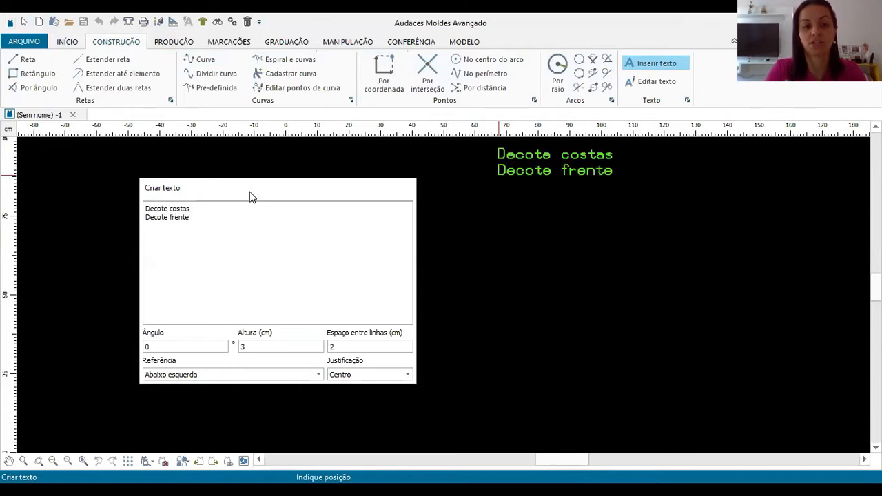
text(Largur)
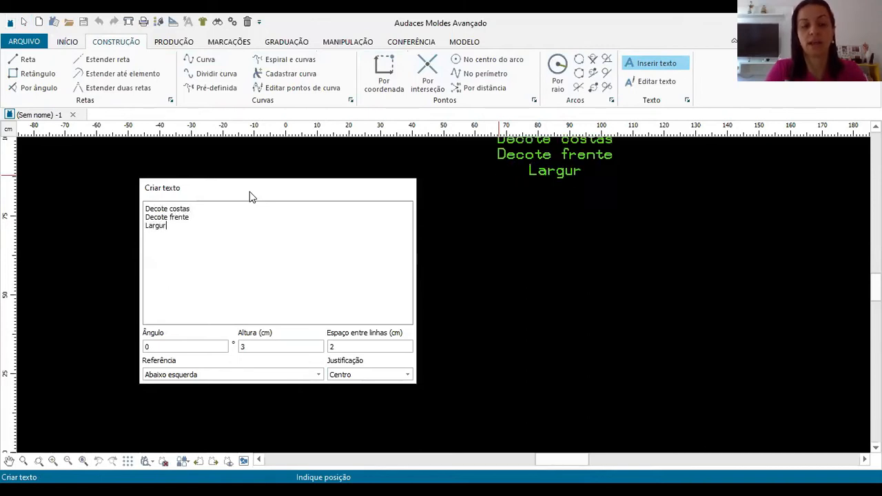
text(a: 6cm)
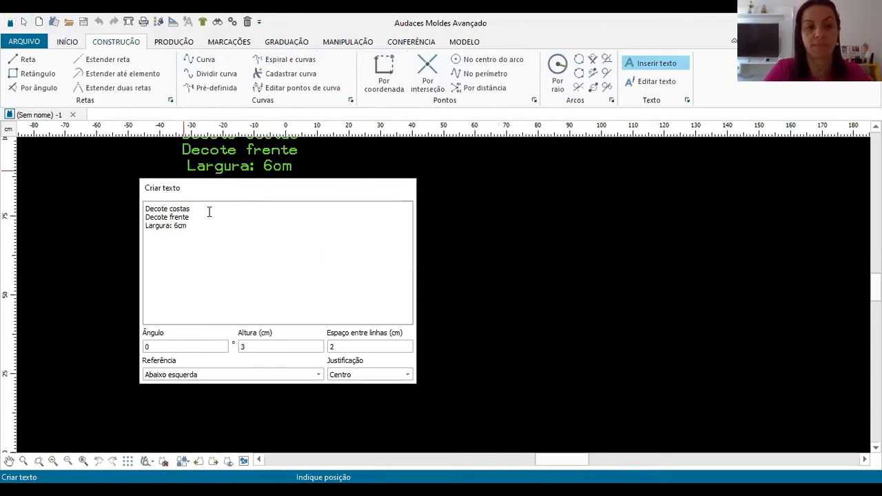
Complete the first two lines as "Decote costas: 8cm" and "Decote frente: 10cm", and place the note in the upper part of the drawing.
text(:)
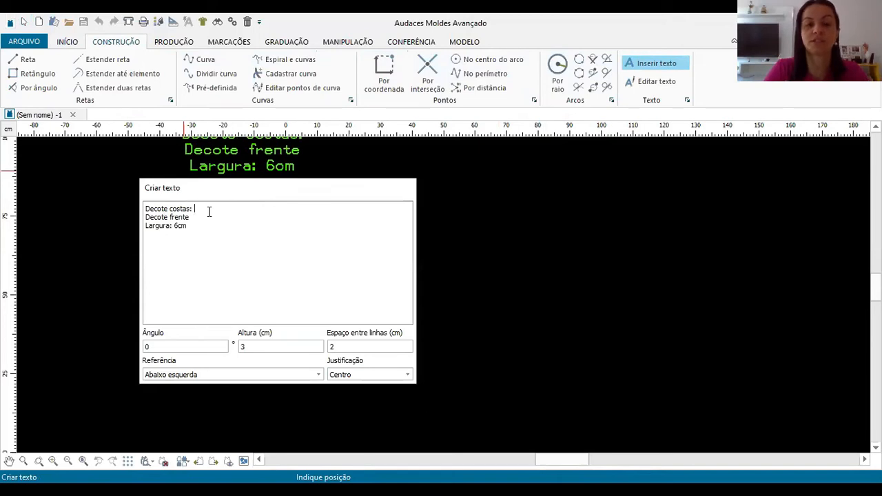
text( 8cm)
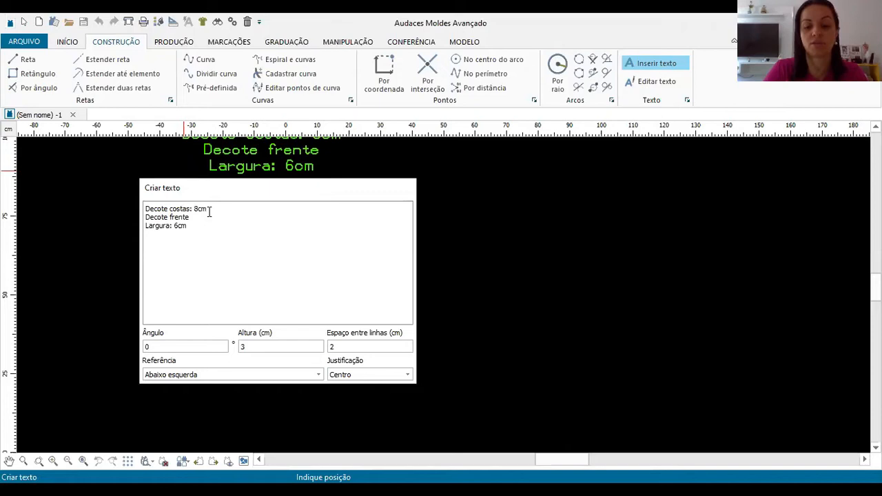
key(Down)
text(:)
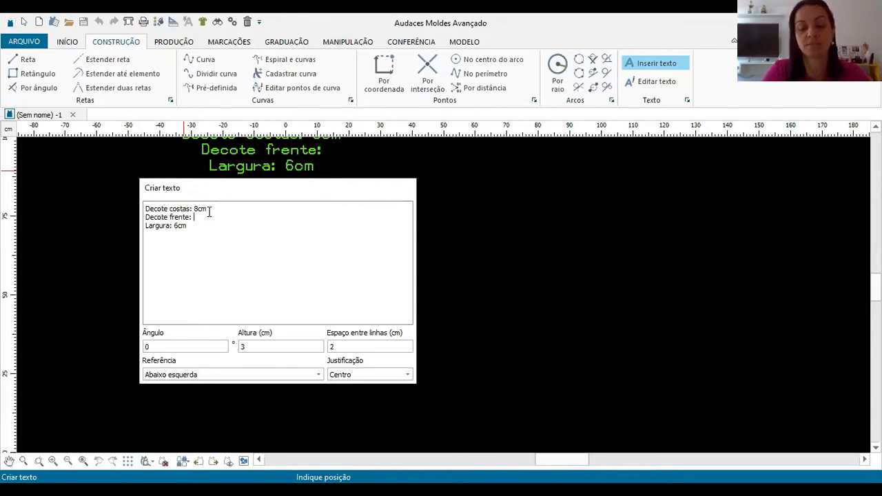
text(10cm)
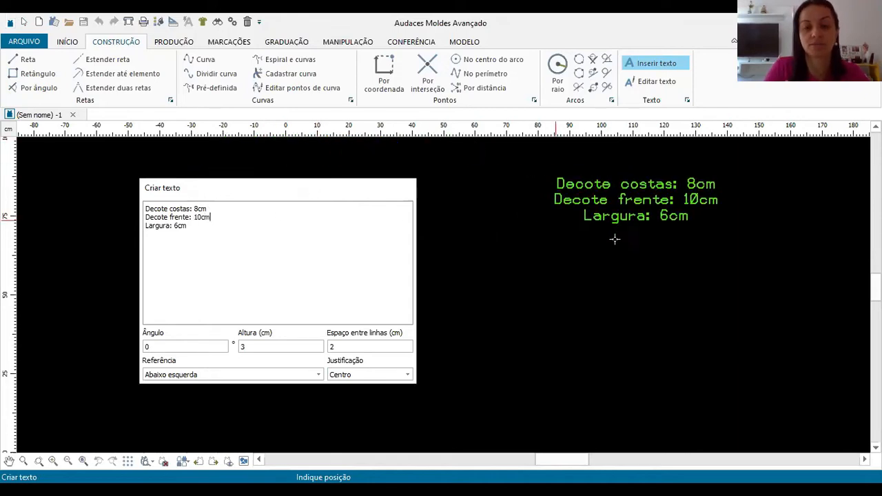
click(519, 206)
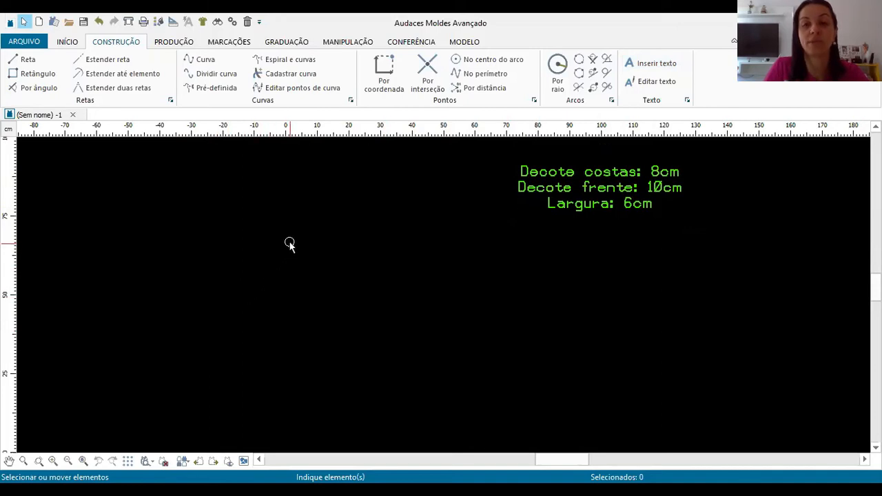
Check which mouse button option is assigned to the classic snap in the program settings.
click(27, 42)
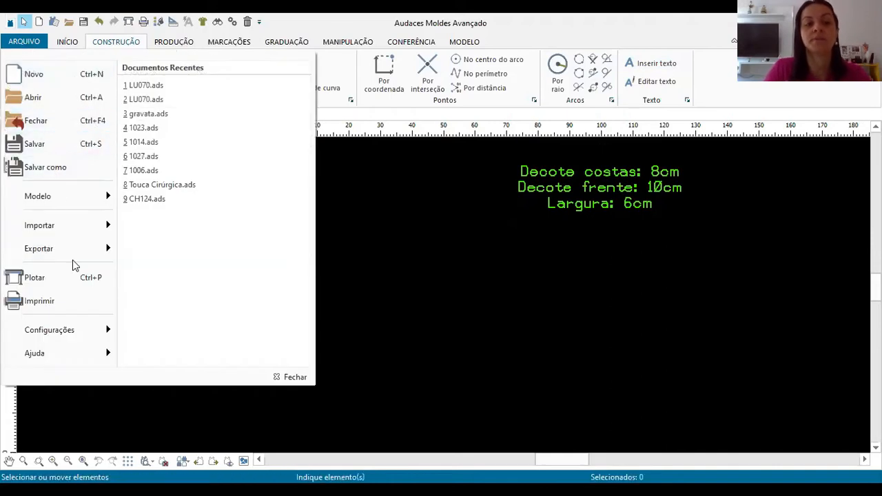
mouse_move(75, 333)
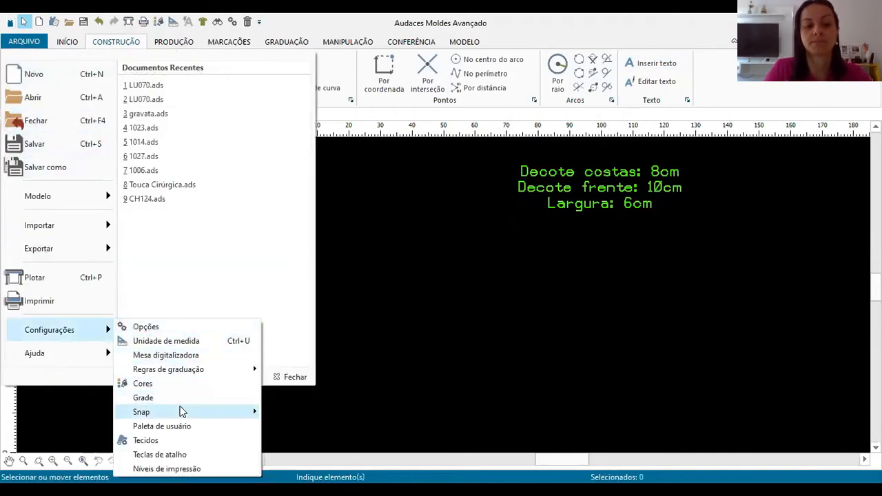
mouse_move(185, 414)
mouse_move(309, 418)
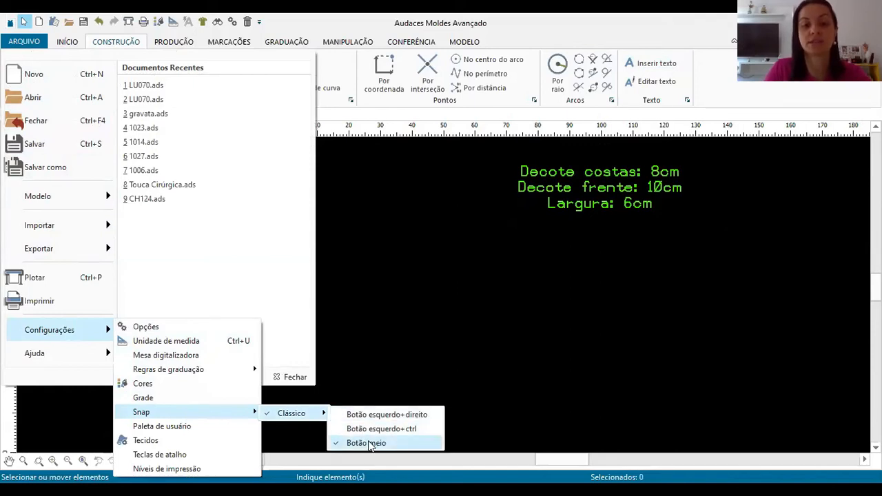
right_click(403, 279)
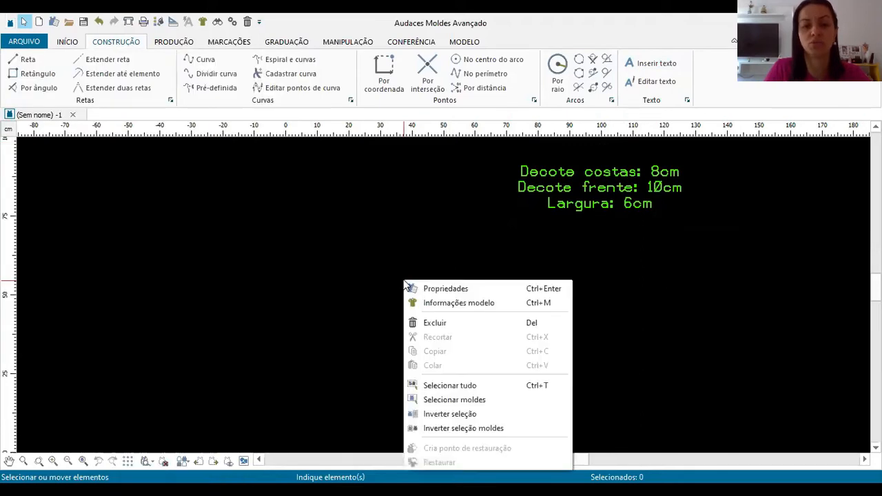
click(380, 242)
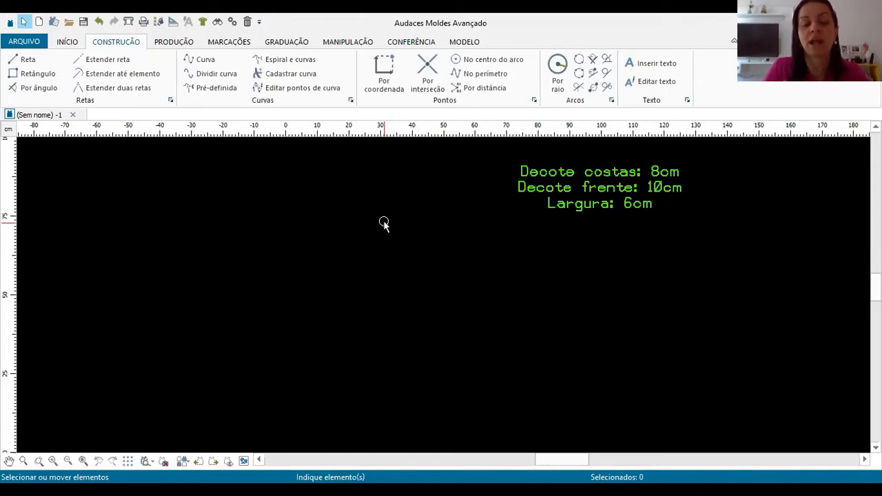
Draw a rectangle with Dx 8 cm and Dy -6 cm in the empty drawing area, with Criar molde disabled.
click(49, 79)
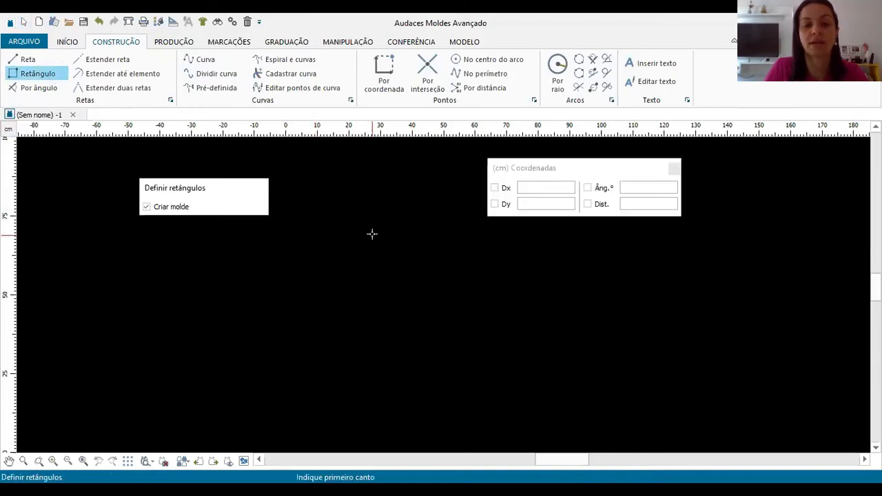
click(182, 210)
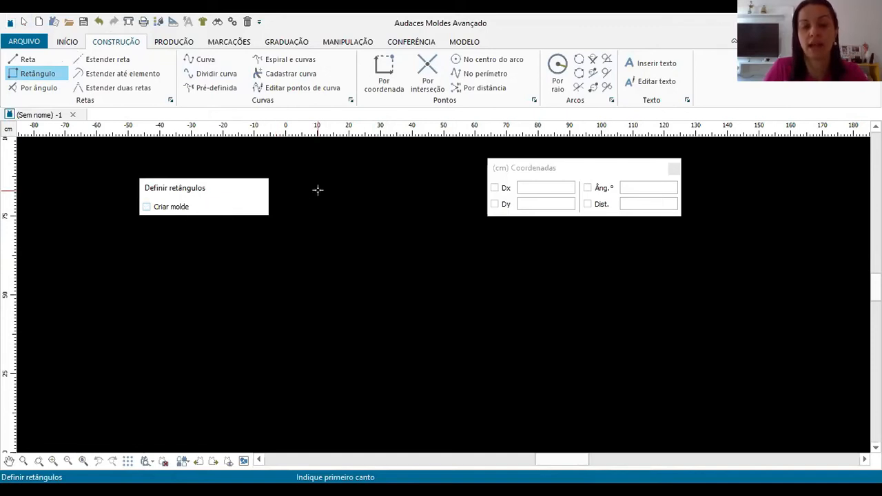
click(316, 232)
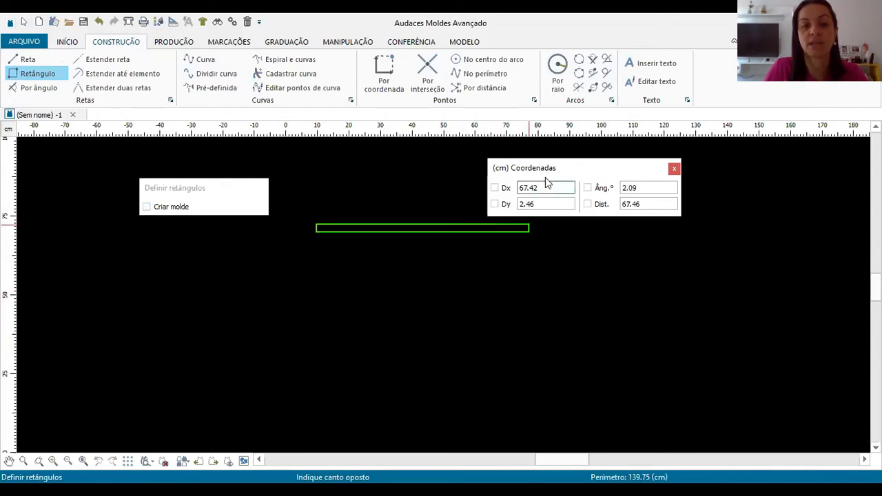
drag(519, 180, 497, 177)
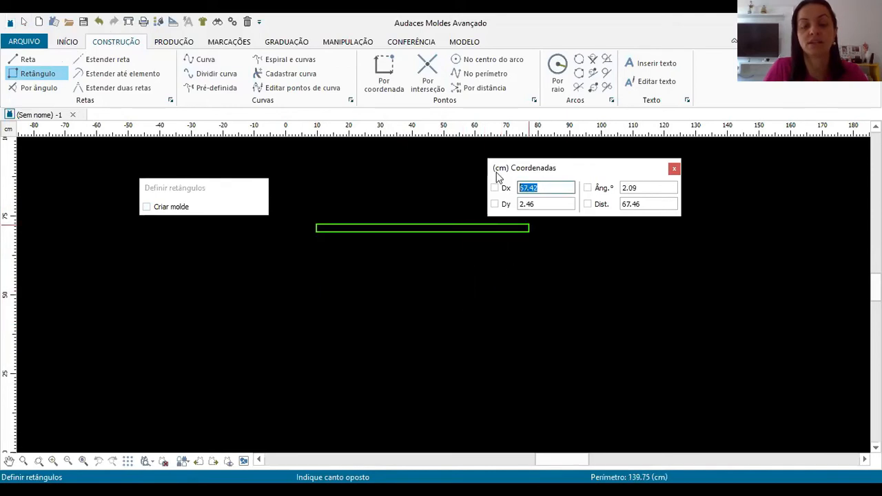
text(8)
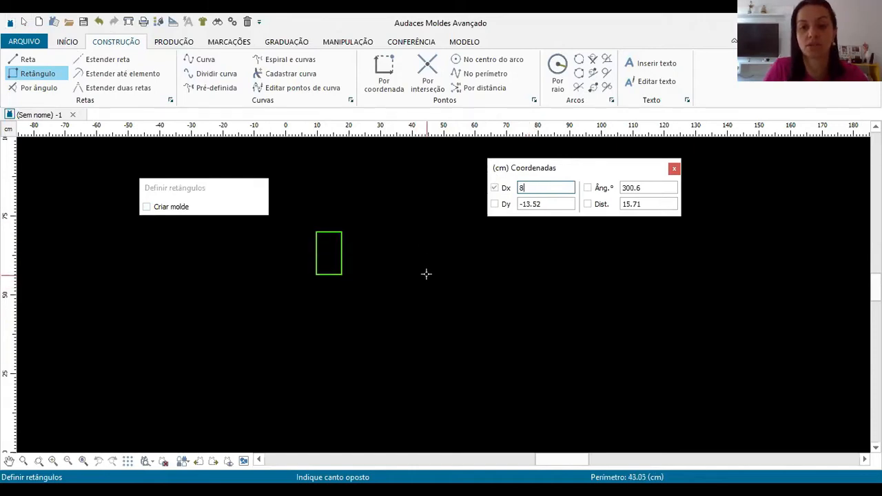
drag(532, 206, 517, 205)
text(-6)
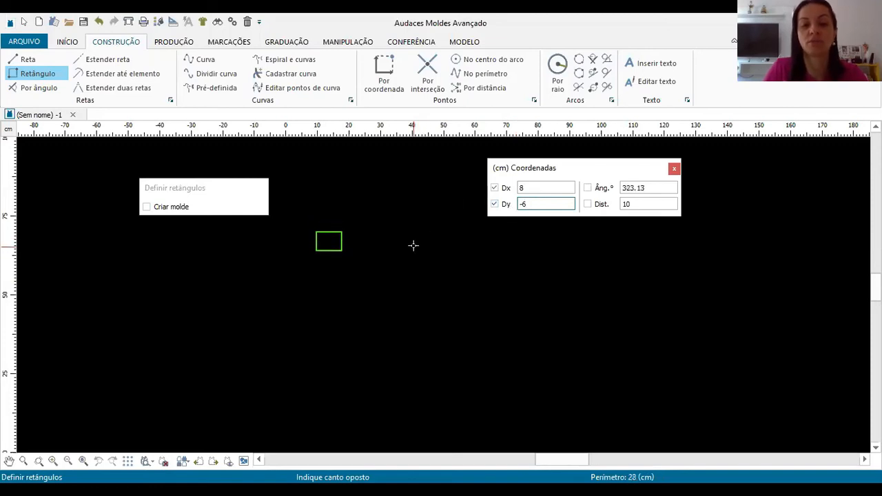
key(Return)
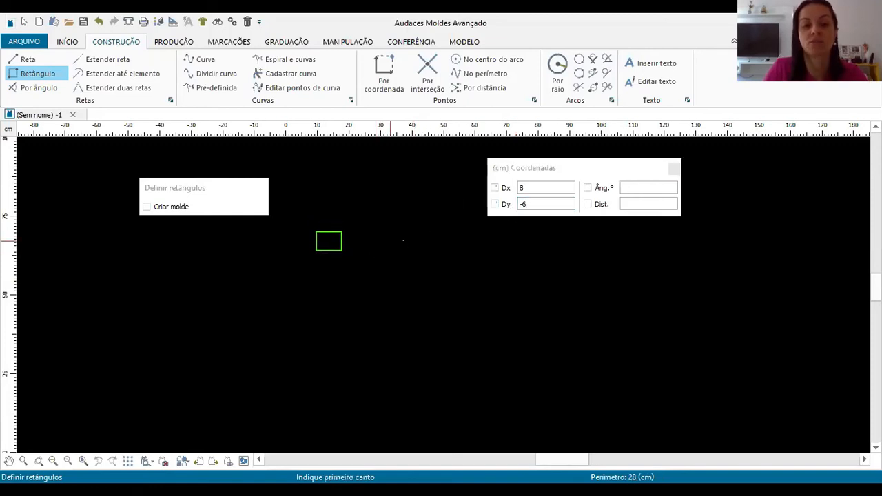
key(Escape)
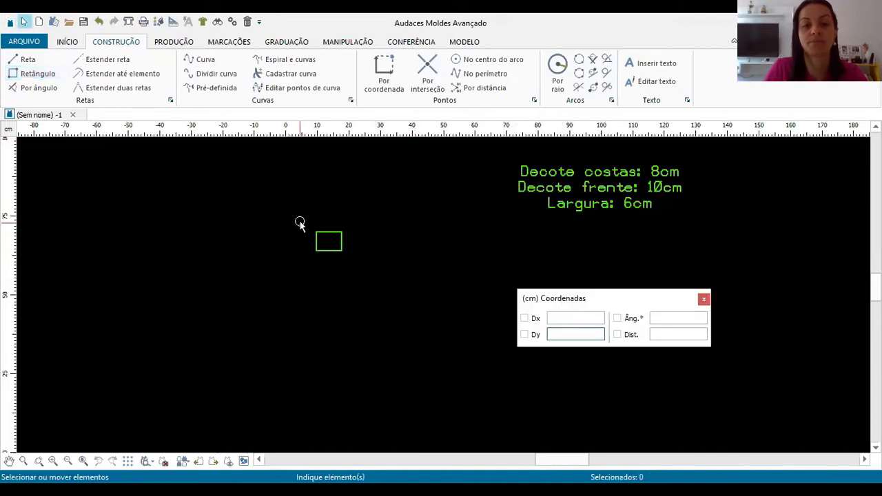
Move the whole rectangle up beside the measurement note, close the Coordenadas window and deselect the rectangle.
drag(337, 256, 481, 195)
scroll(475, 181, up, 3)
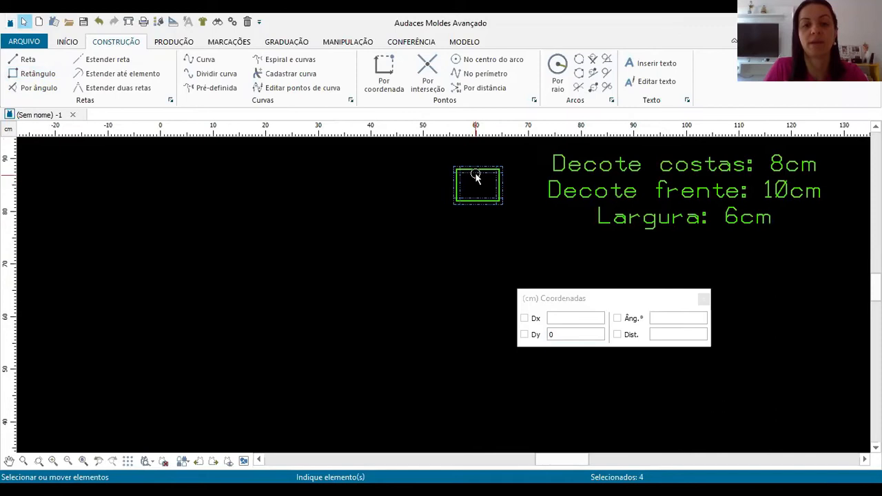
scroll(384, 276, down, 2)
drag(433, 236, 373, 236)
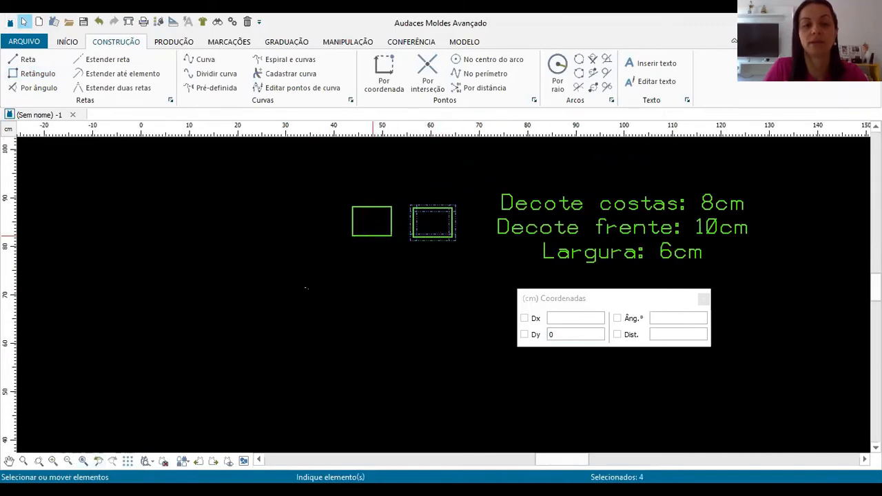
click(38, 460)
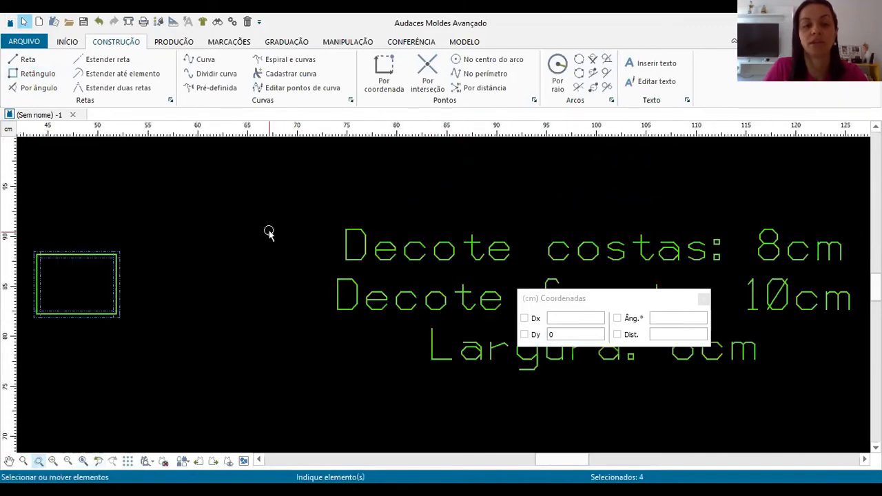
click(705, 301)
click(412, 190)
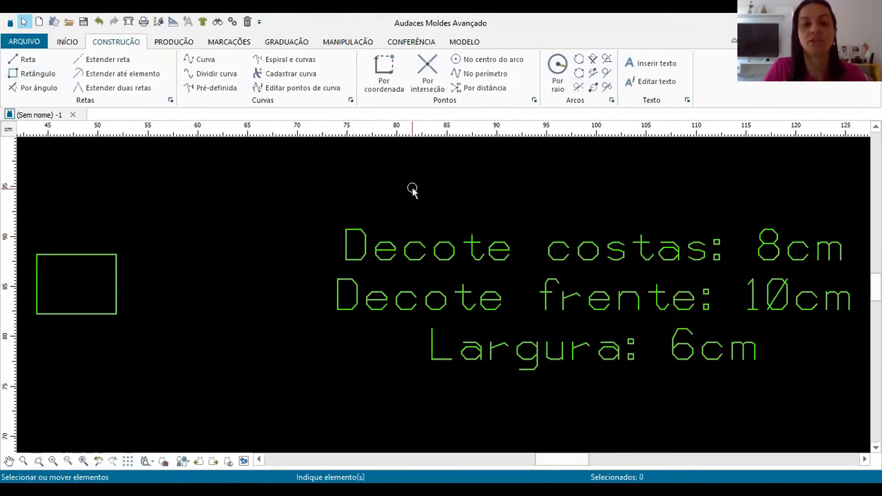
Measure the lengths of the rectangle's upper and left sides with the Perímetro tool.
click(346, 43)
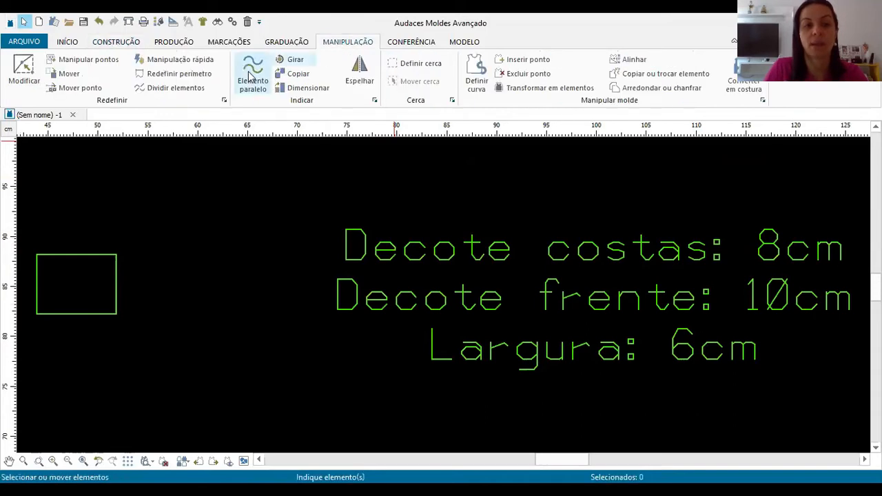
click(393, 44)
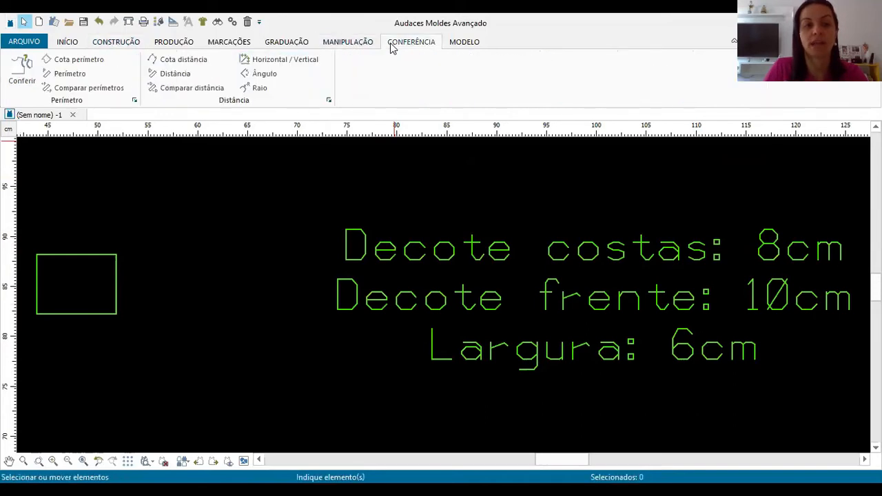
click(62, 78)
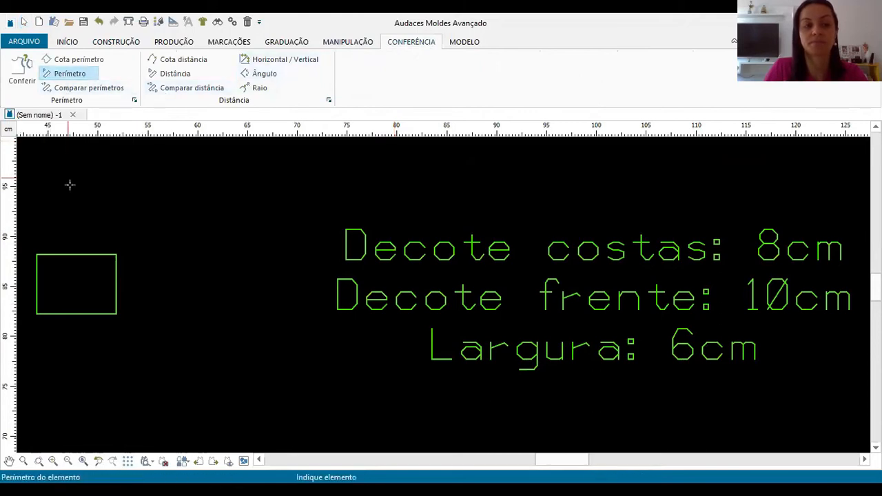
click(92, 256)
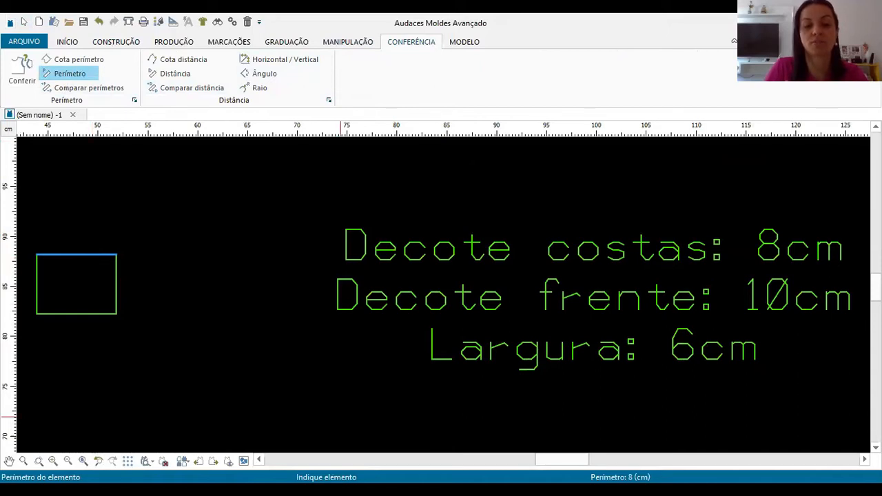
right_click(72, 262)
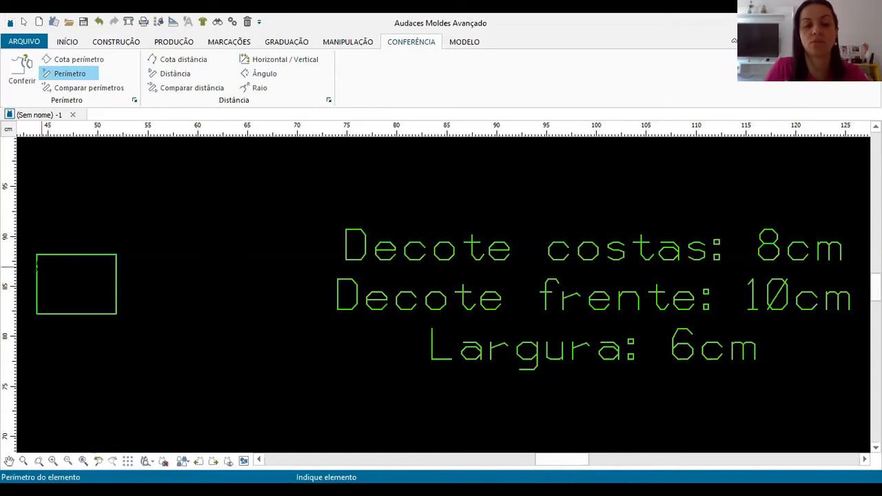
click(35, 268)
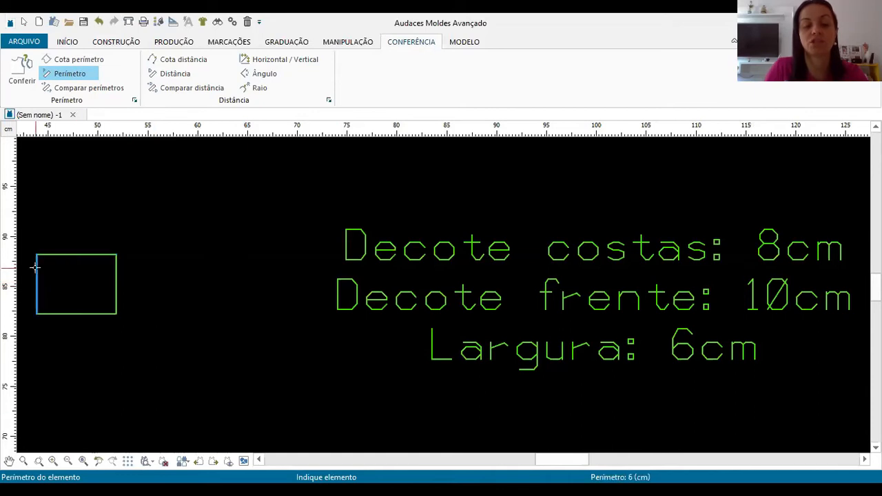
right_click(69, 269)
right_click(83, 272)
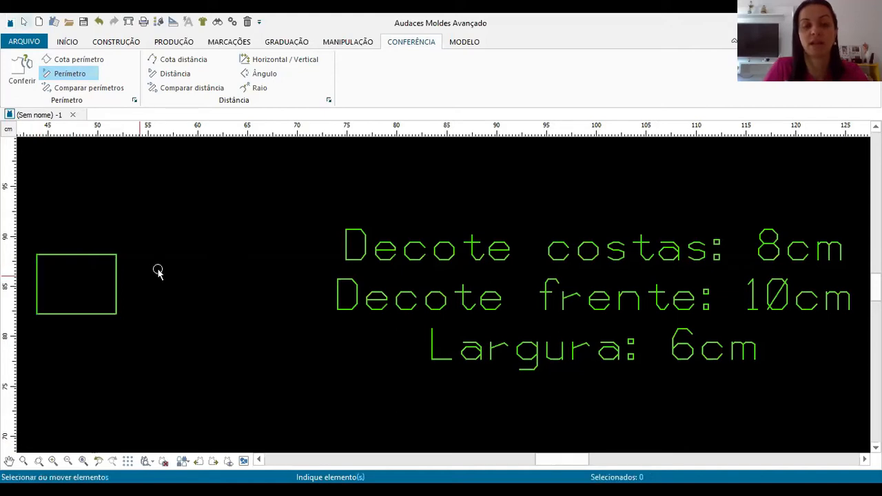
scroll(280, 256, down, 1)
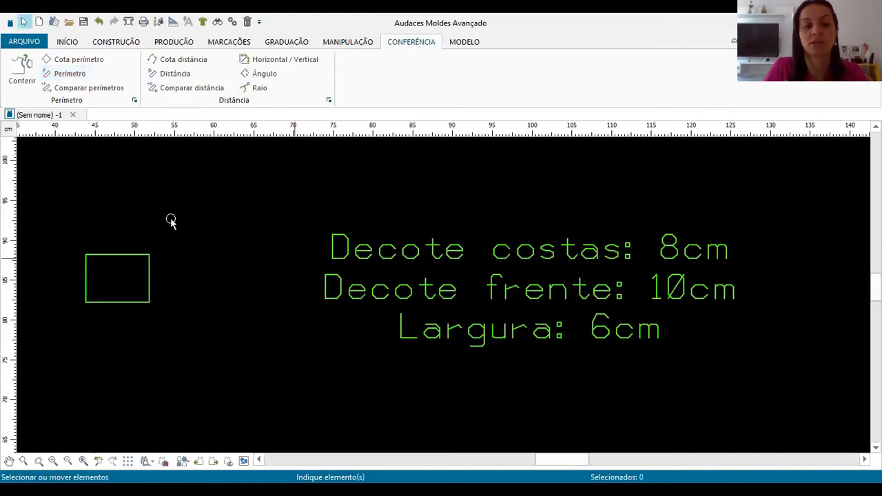
click(61, 74)
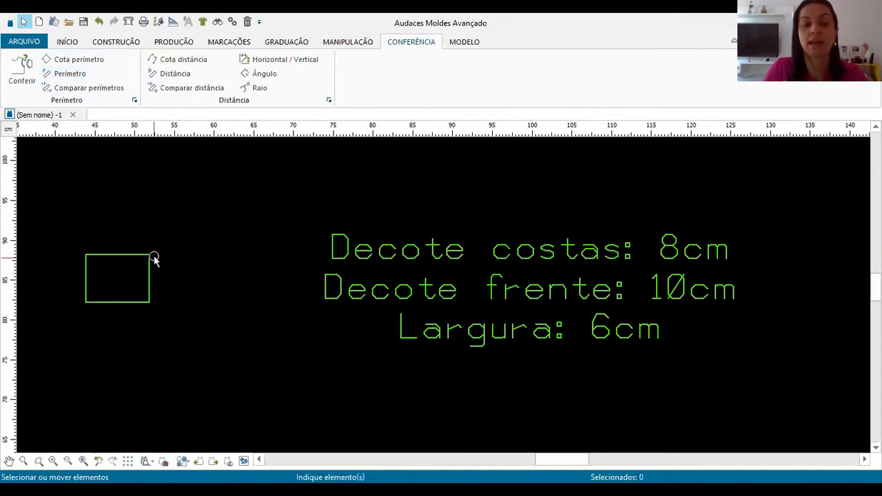
Draw a second rectangle with Dx 10 cm and Dy -6 cm, starting from the first rectangle's upper-right corner.
click(112, 42)
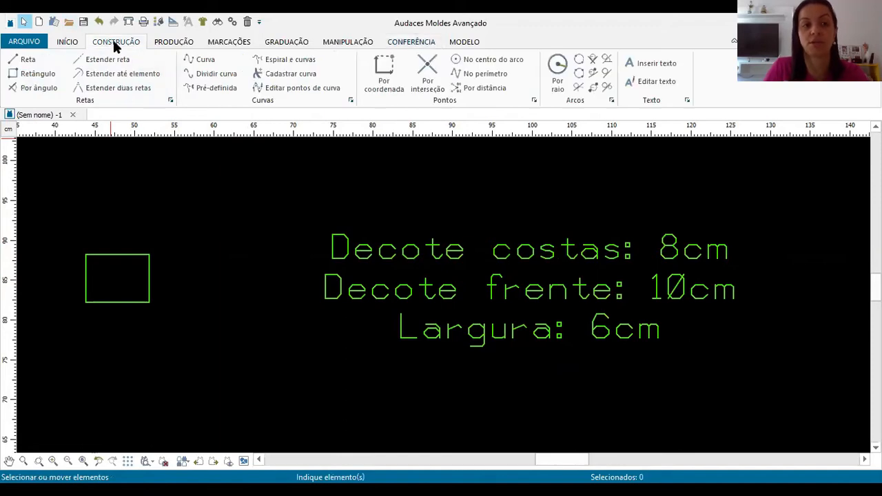
click(46, 76)
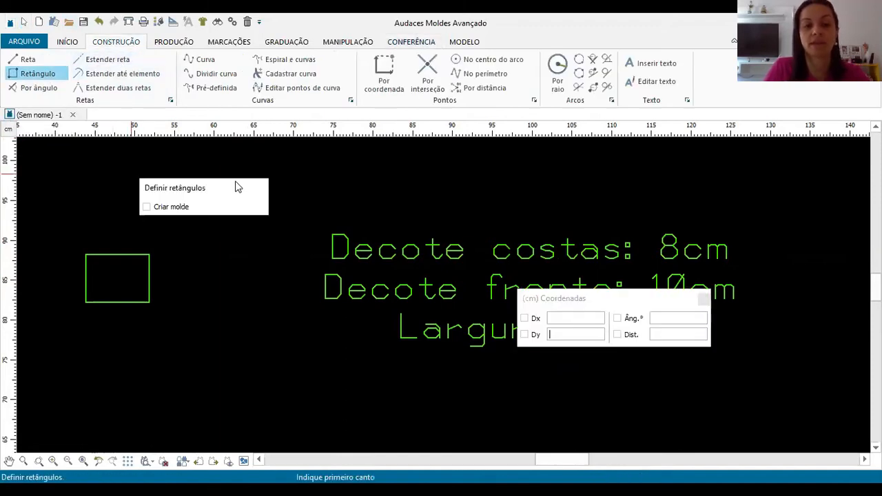
click(148, 256)
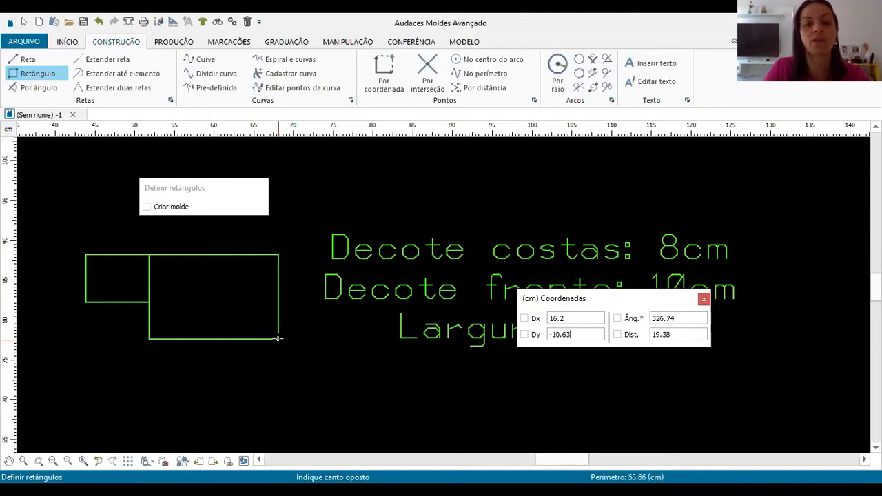
double_click(564, 318)
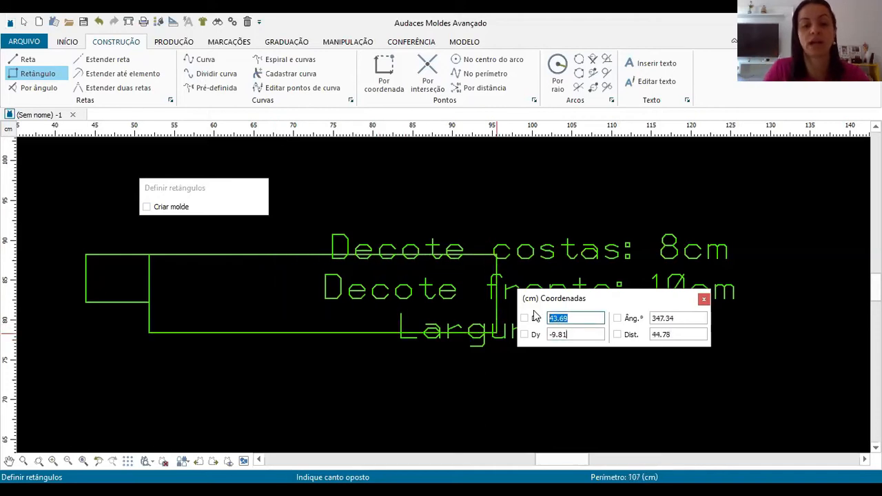
text(10)
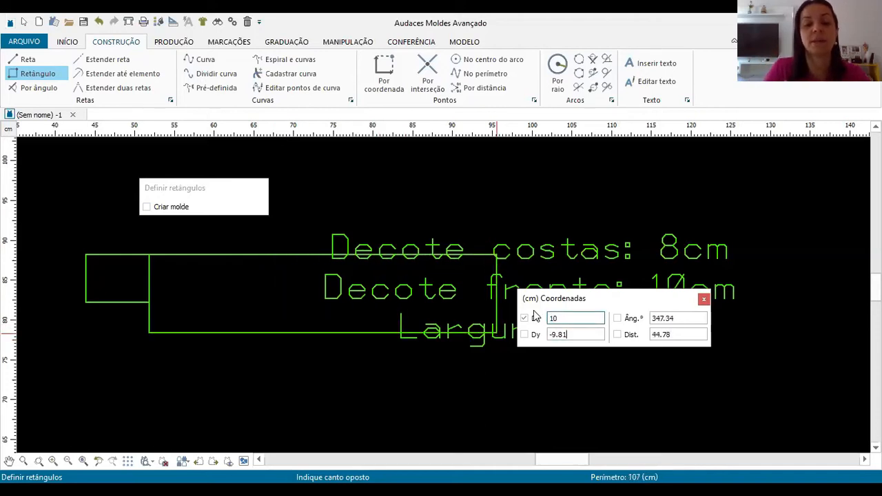
double_click(549, 334)
text(-6)
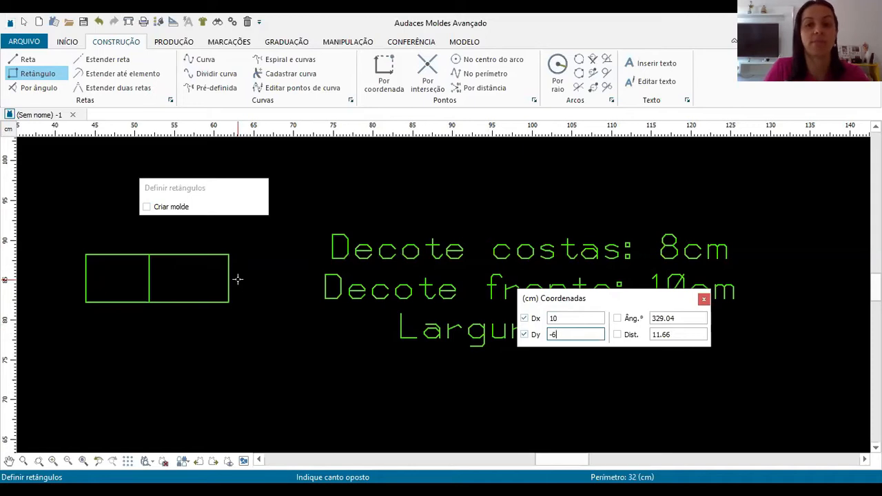
key(Return)
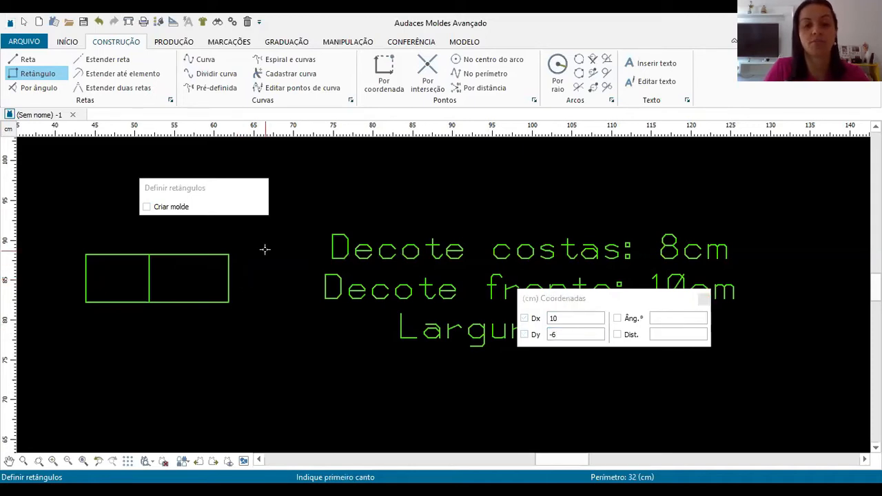
key(Escape)
Select individual upper and lower sides of the two adjoining rectangles to examine how their outlines are divided.
scroll(101, 301, up, 1)
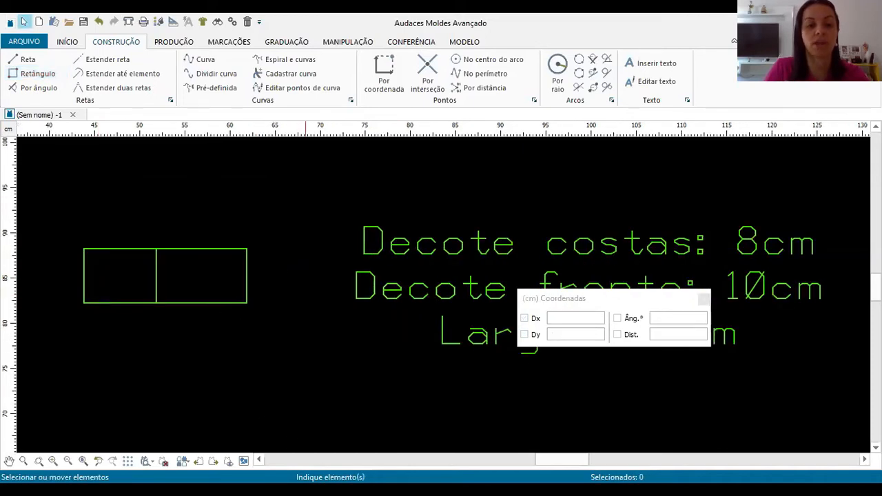
click(260, 460)
click(260, 460)
scroll(279, 229, up, 2)
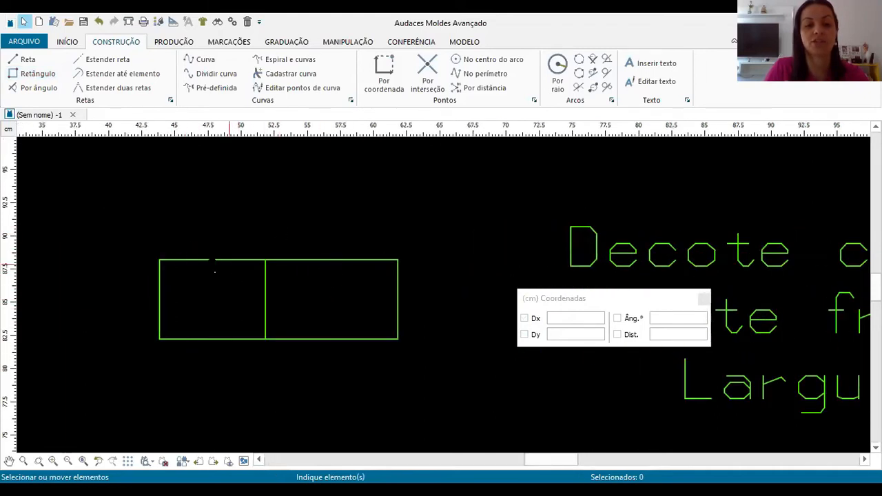
click(316, 339)
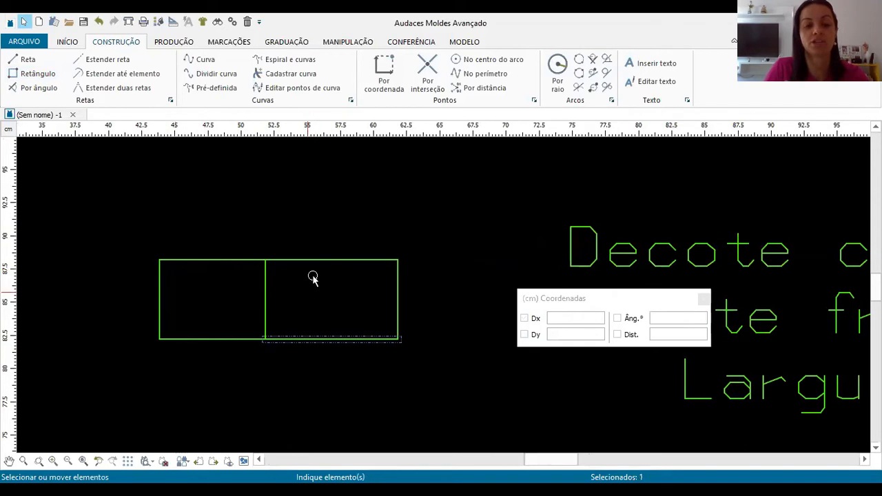
click(248, 260)
click(270, 244)
scroll(280, 307, down, 1)
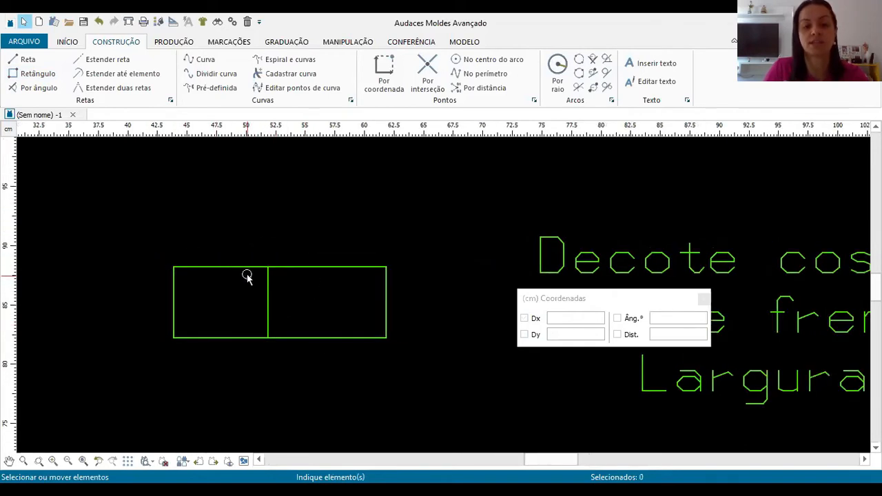
click(202, 267)
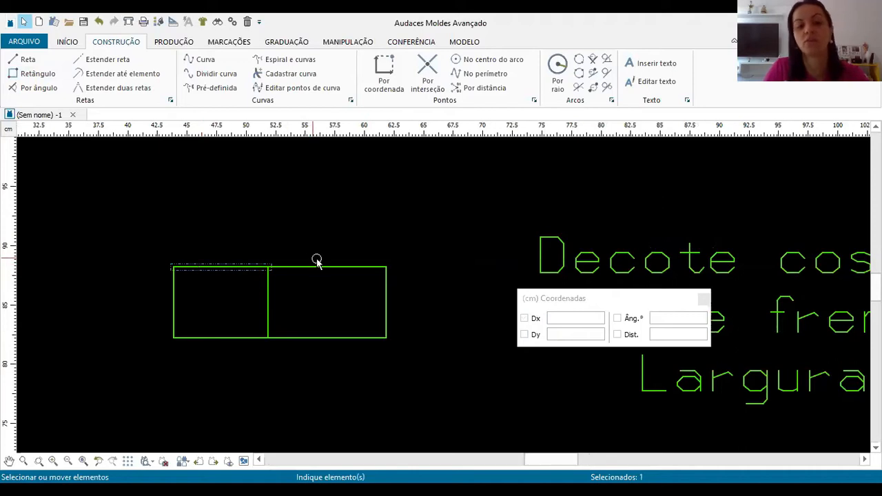
click(336, 269)
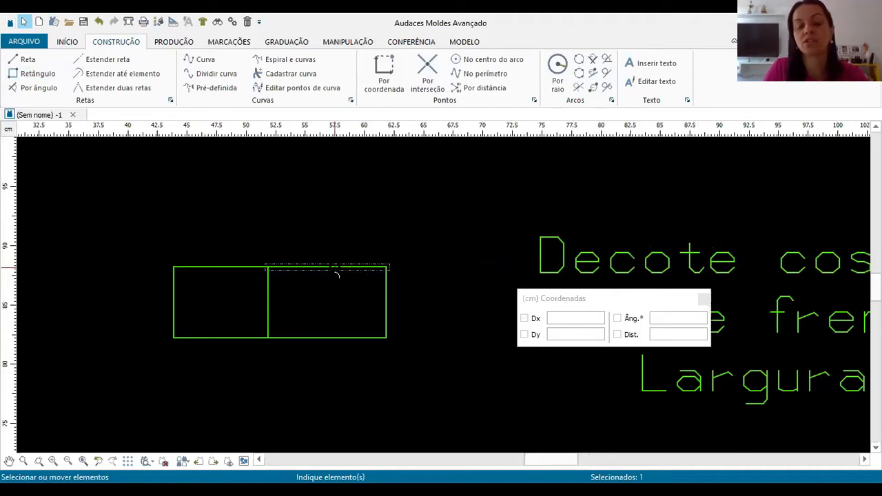
Draw a single rectangle with Dx 18 cm and Dy -6 cm above the two adjoining rectangles.
click(36, 74)
click(187, 154)
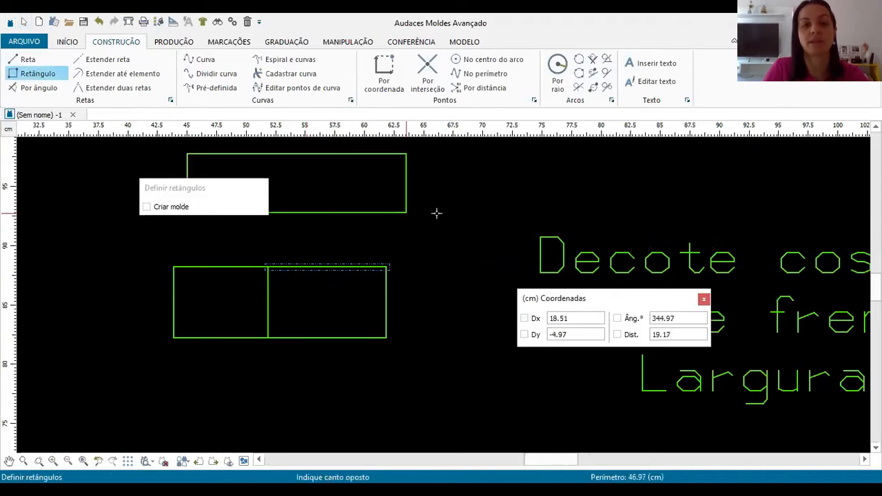
text(181)
key(Tab)
key(BackSpace)
click(577, 318)
key(BackSpace)
key(Tab)
text(-6)
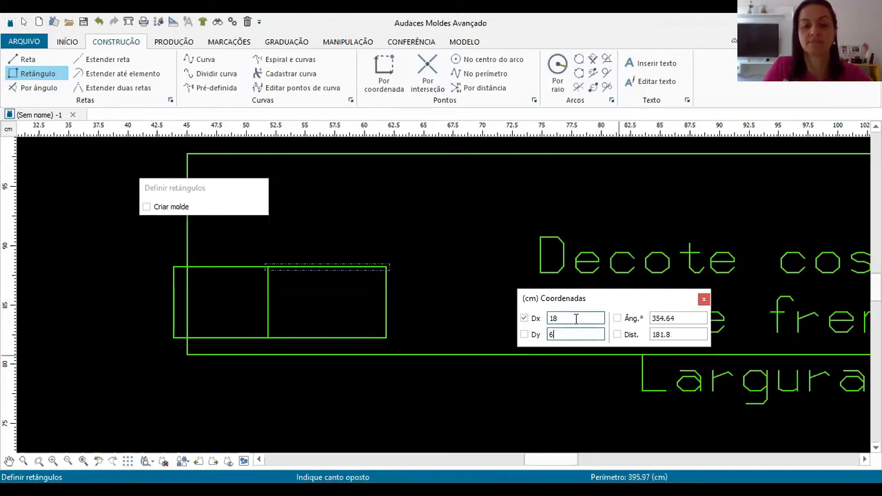
key(Return)
key(Escape)
Create a parallel line 8 cm inside the upper rectangle from its left side, and delete that line.
click(268, 293)
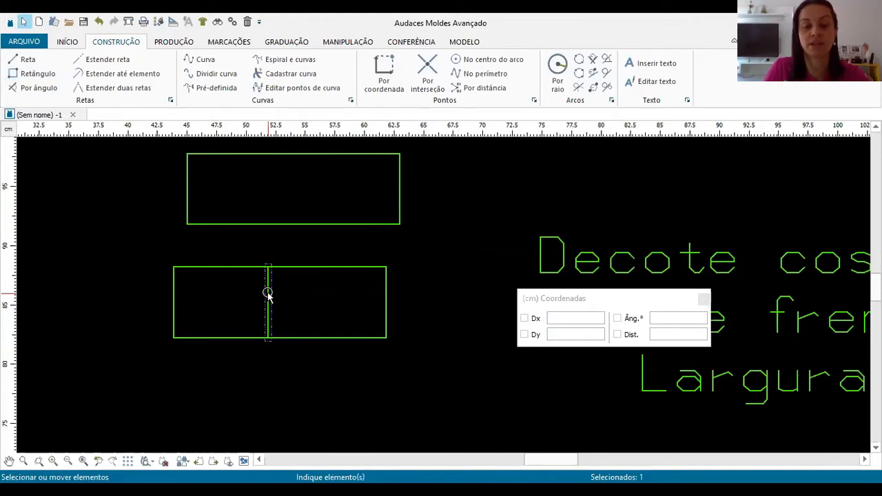
click(443, 202)
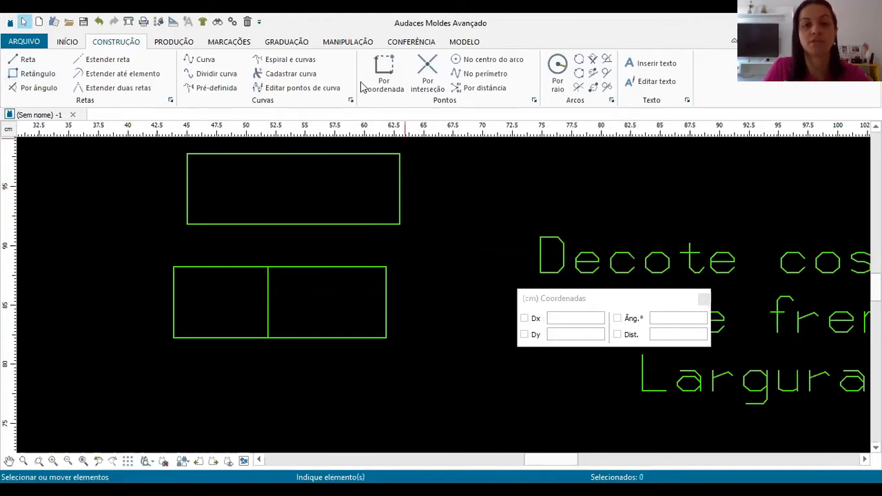
click(343, 42)
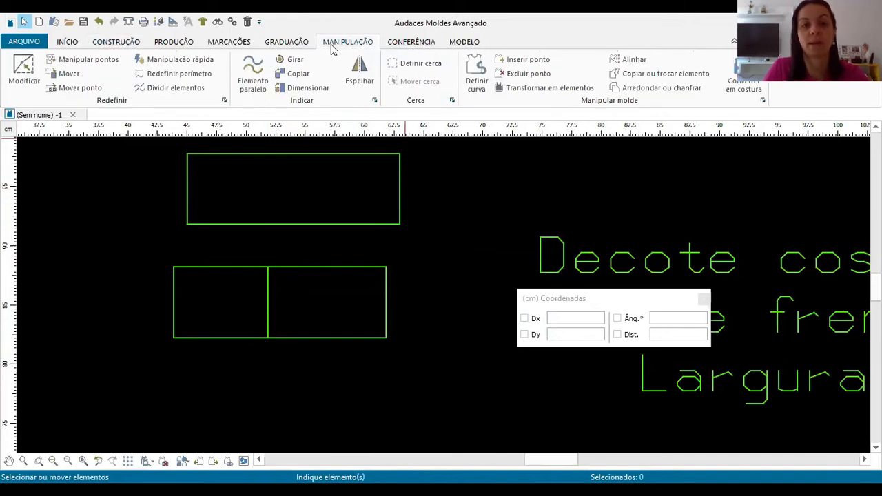
click(249, 83)
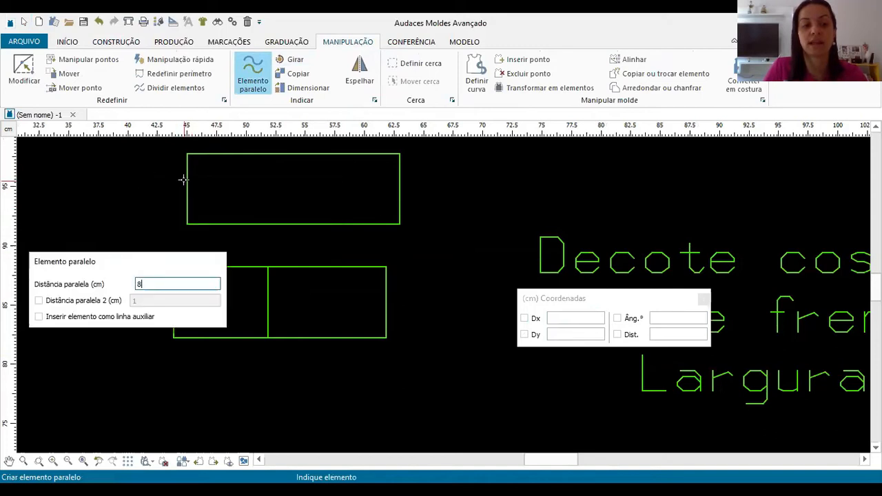
click(183, 180)
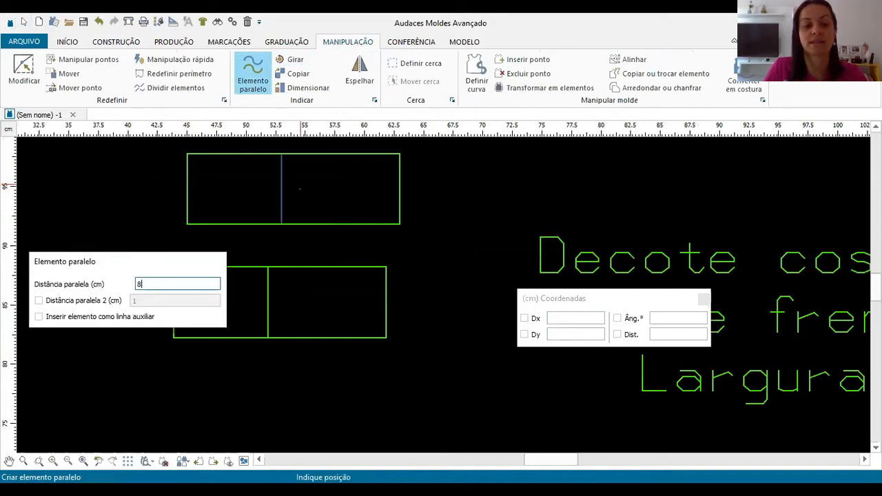
text(8)
click(312, 182)
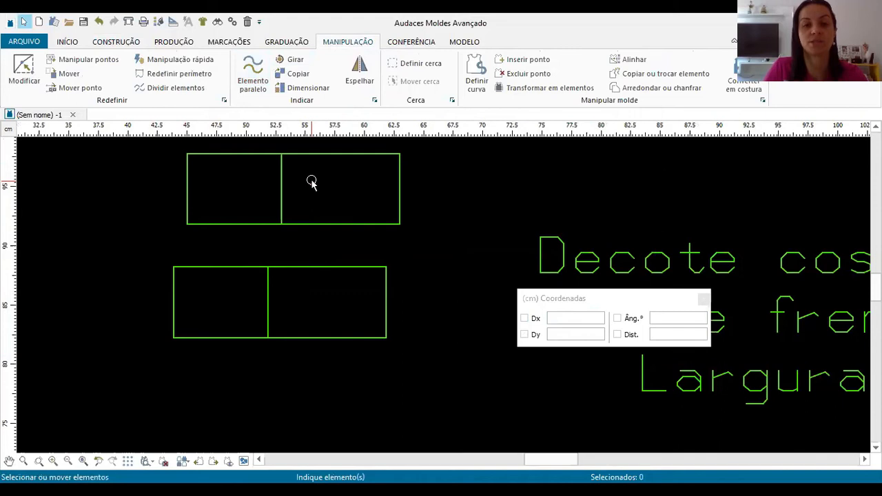
click(285, 177)
key(Delete)
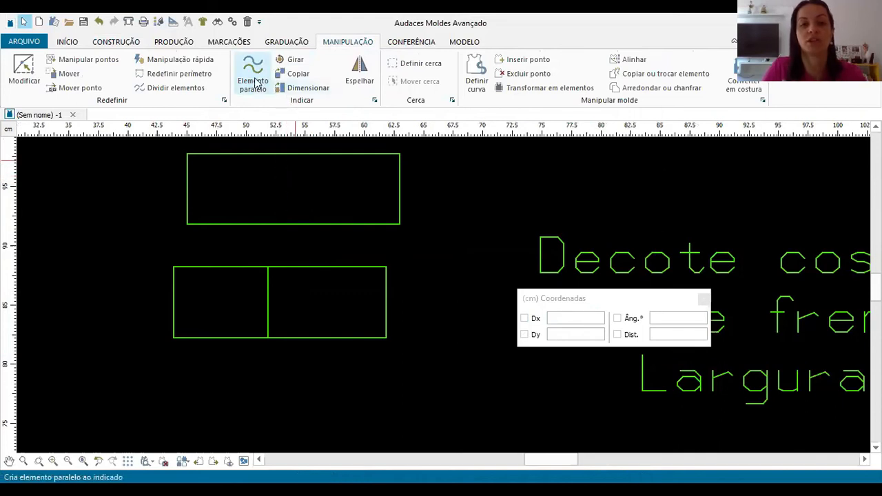
Recreate the parallel dividing line 8 cm from the upper rectangle's left side, and delete that whole rectangle with the line.
click(253, 76)
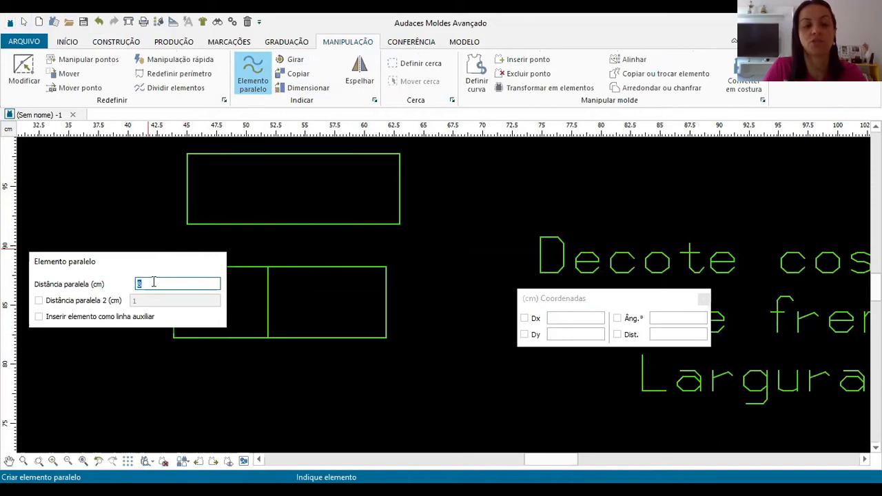
click(189, 196)
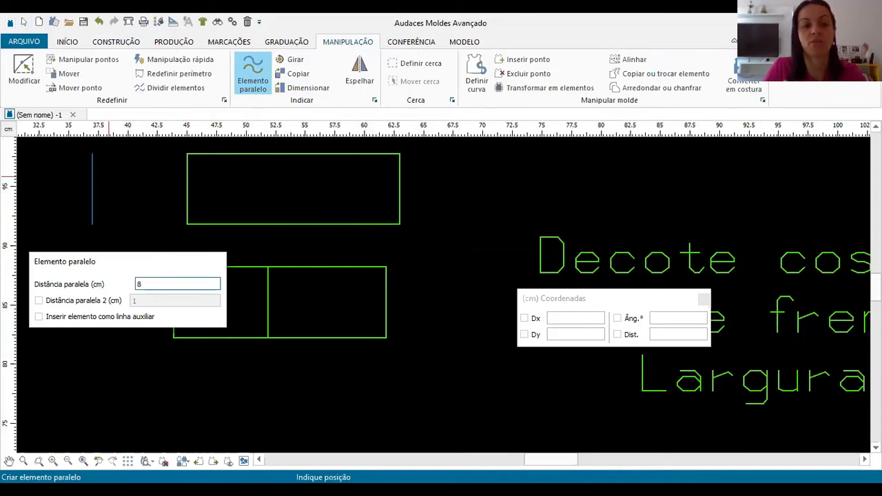
click(269, 177)
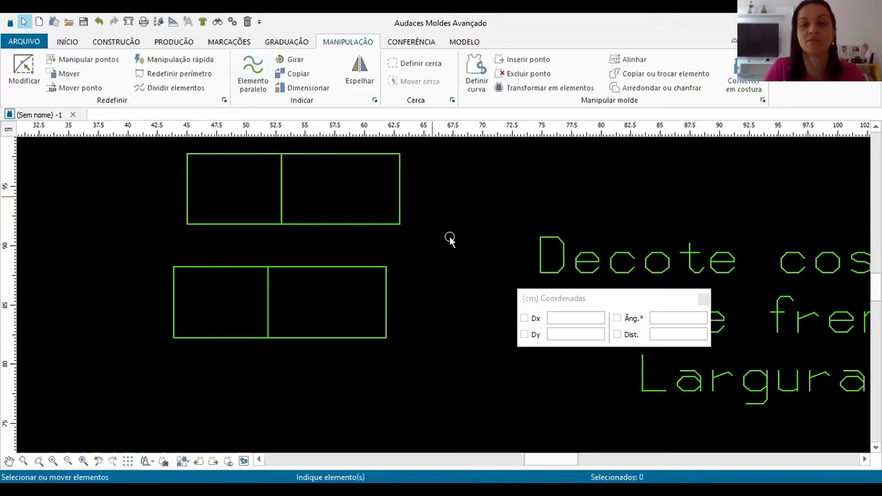
drag(441, 233, 141, 130)
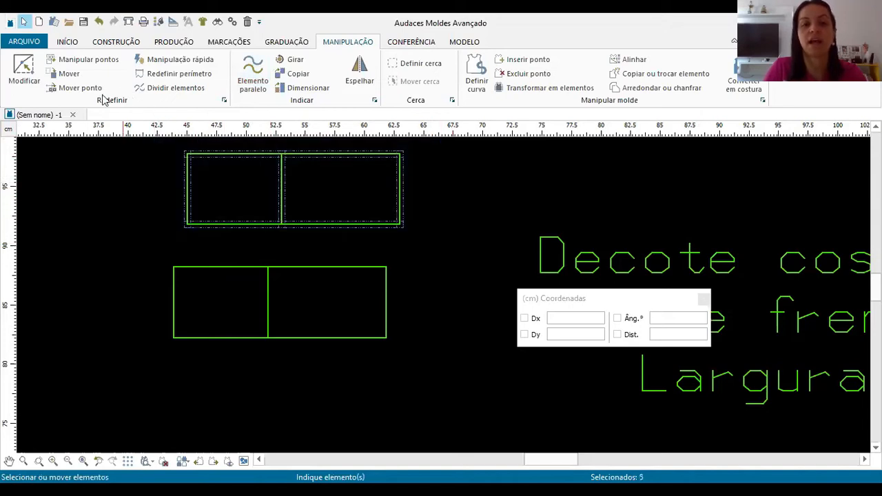
key(Delete)
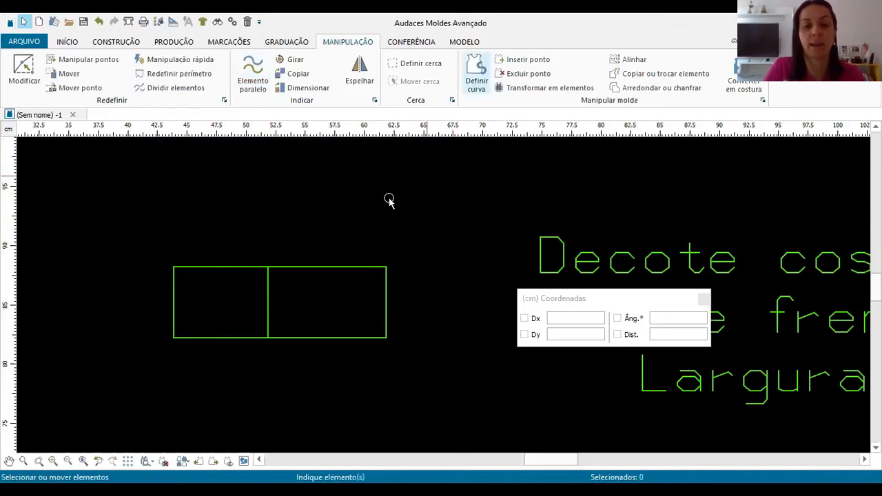
Set the drawing colour to the custom pink #ff007f.
scroll(413, 215, down, 1)
scroll(380, 228, up, 1)
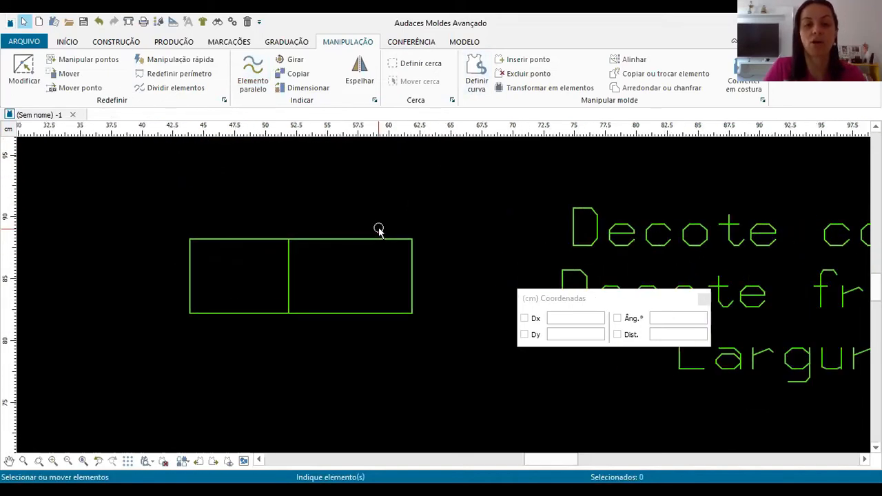
click(67, 41)
click(19, 69)
click(304, 304)
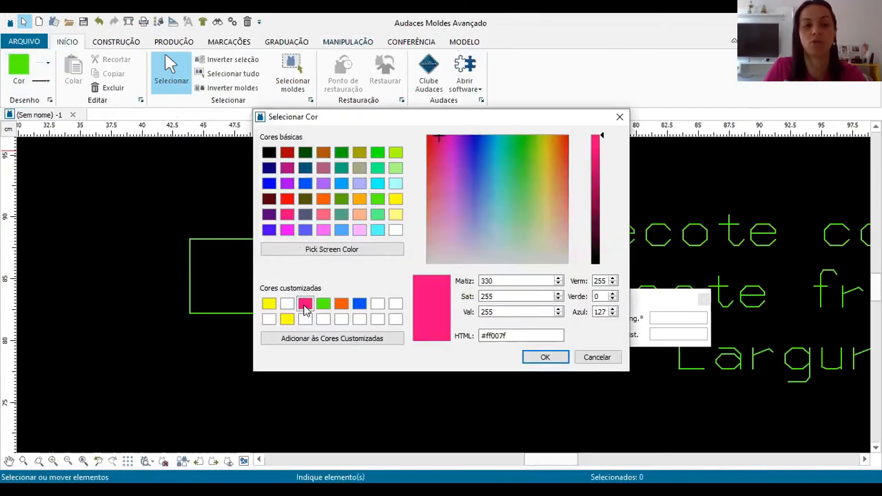
click(553, 357)
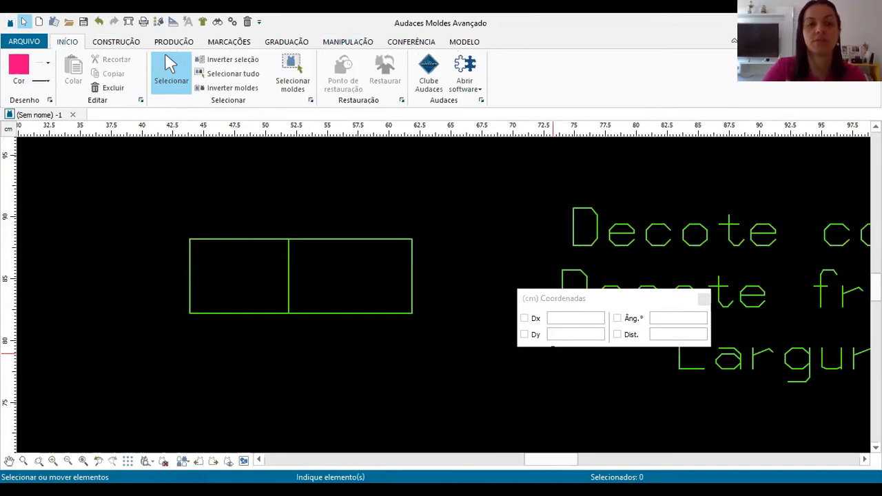
Place a point by coordinates on the right rectangle's outer side, 1.3 cm up from its lower outer corner.
click(123, 42)
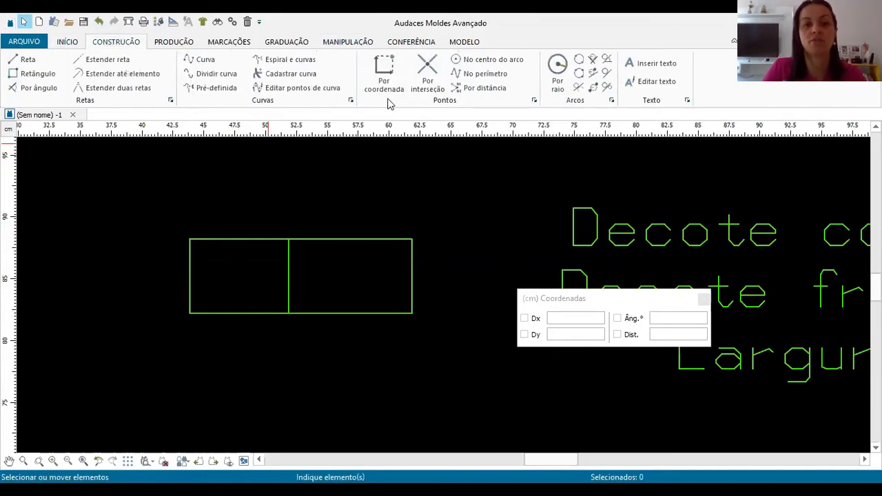
click(384, 77)
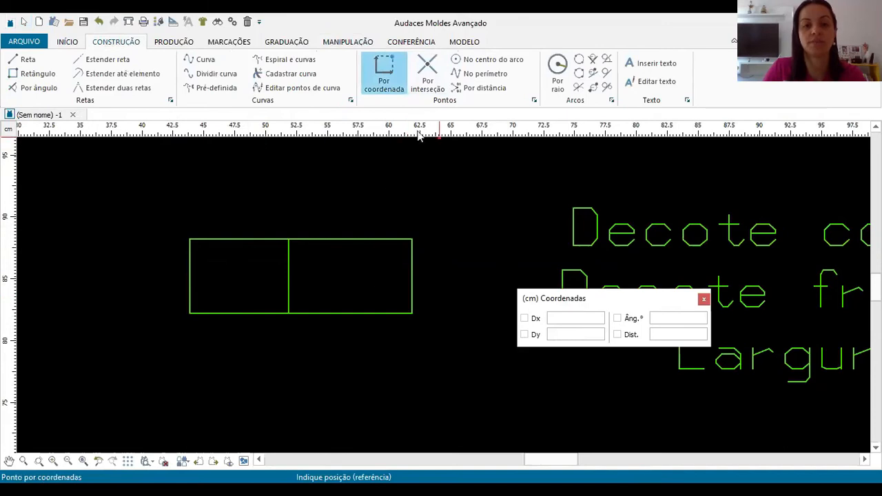
click(379, 83)
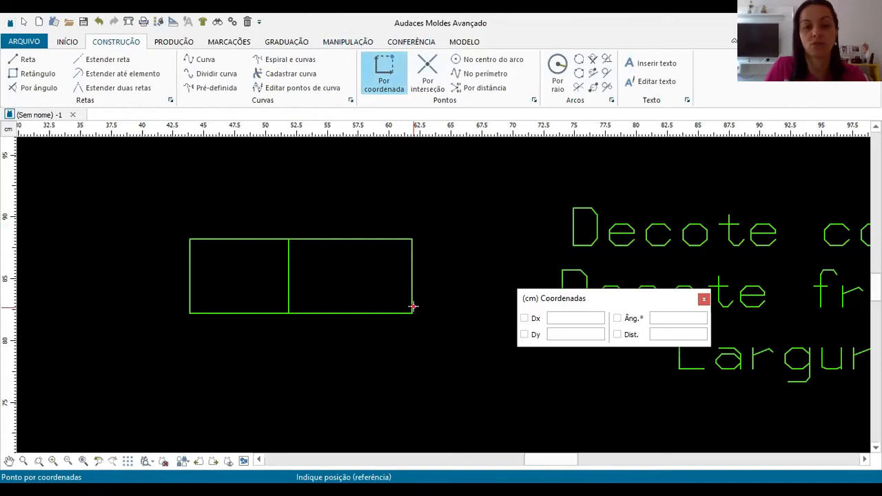
scroll(414, 307, up, 2)
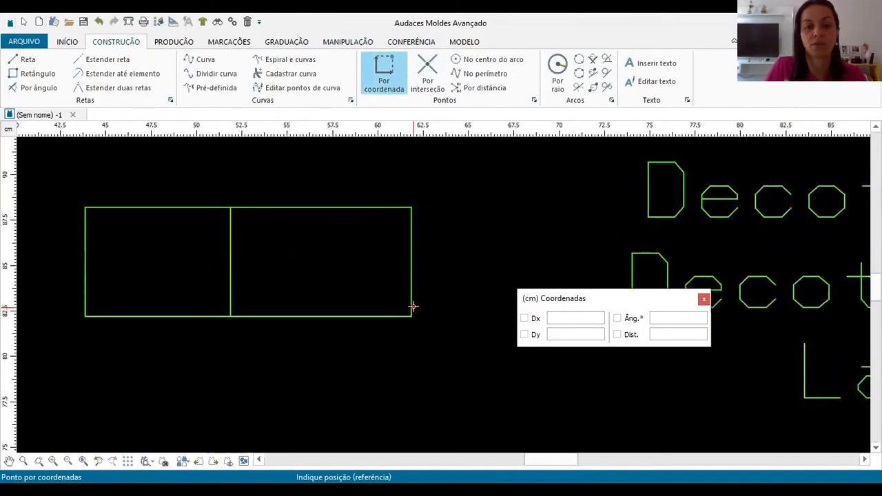
click(260, 461)
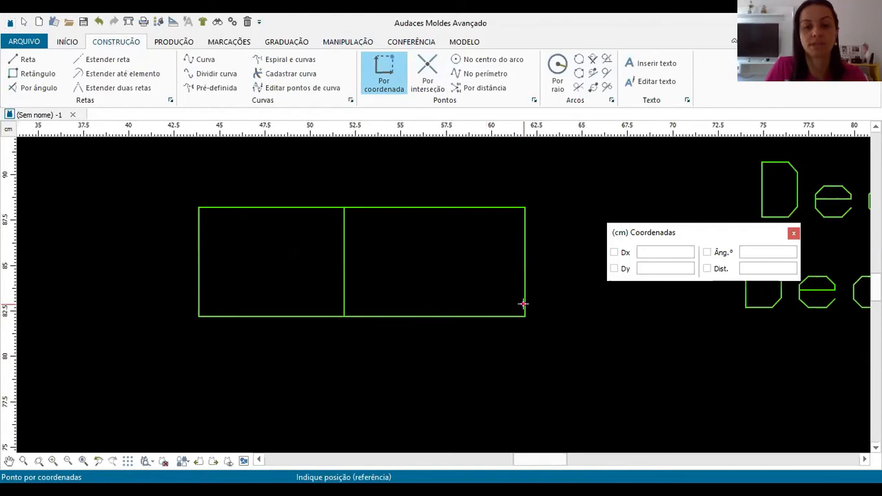
click(524, 304)
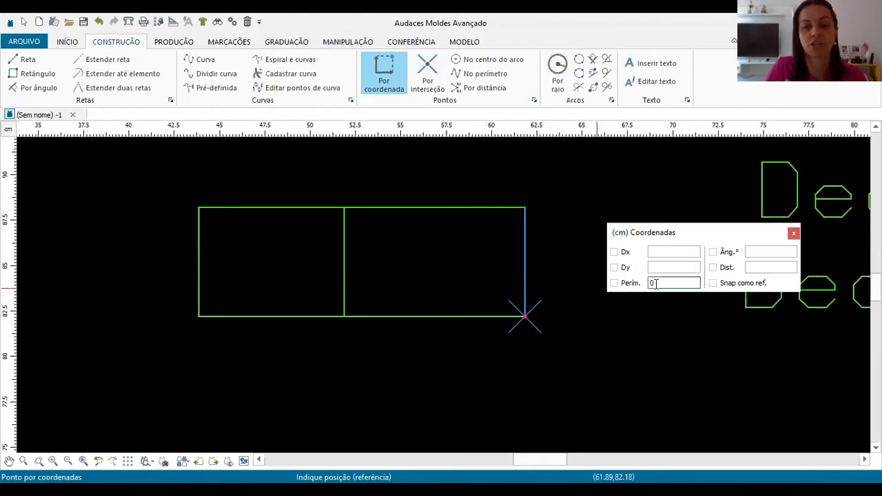
click(626, 286)
click(505, 255)
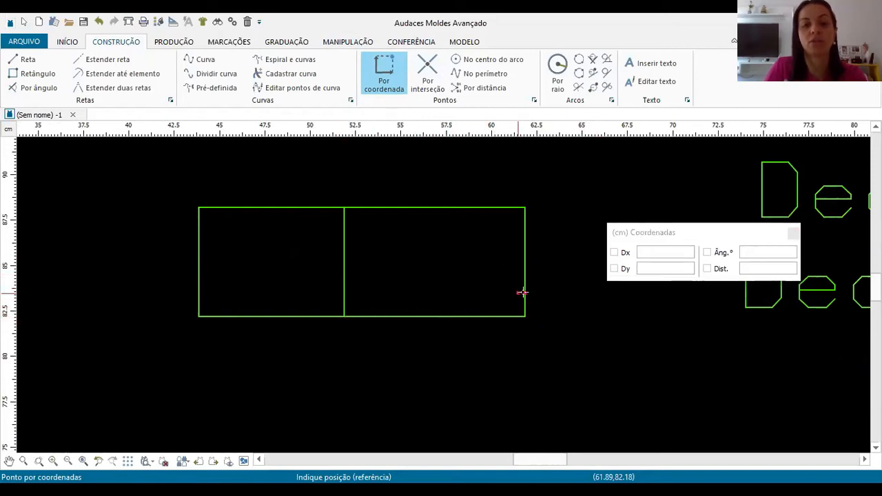
Draw a curve from the 1.3 cm point to the lower end of the dividing line, and delete the curve and point.
click(196, 62)
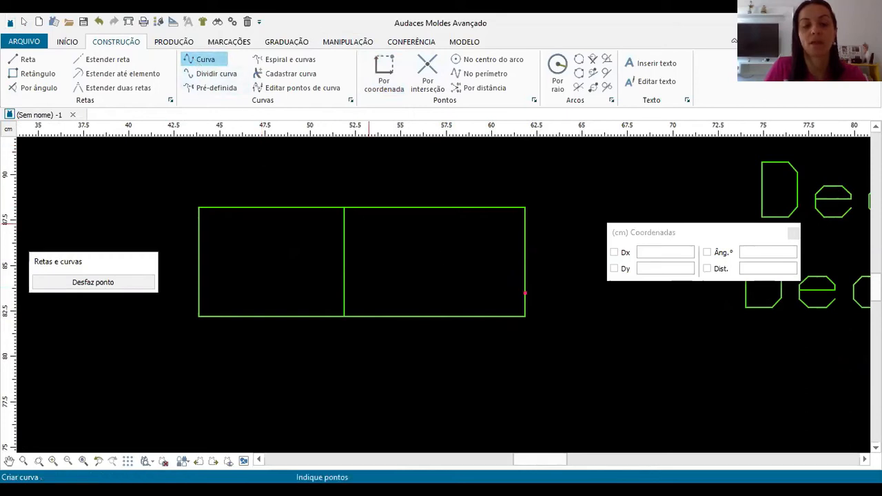
click(524, 292)
scroll(441, 303, up, 1)
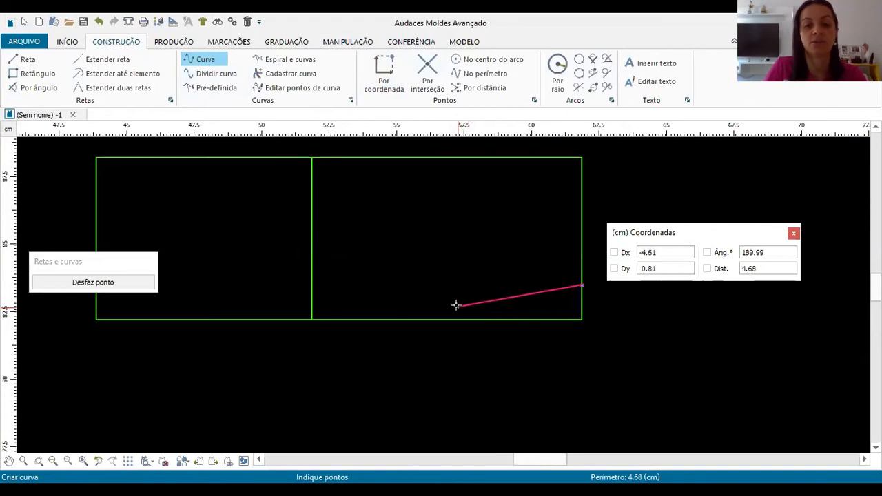
click(455, 305)
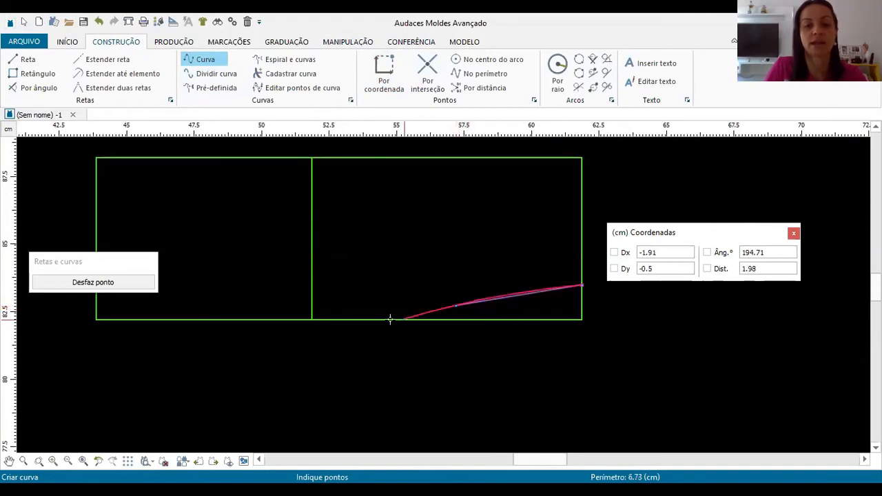
click(312, 317)
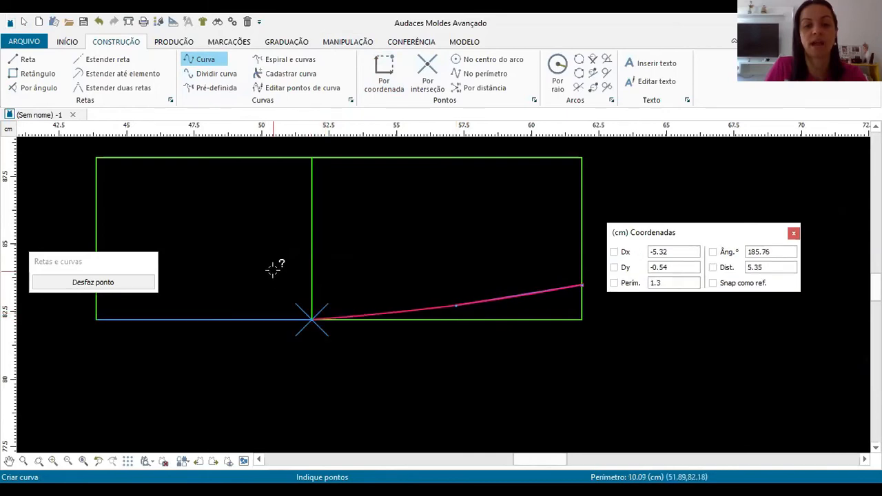
right_click(273, 271)
scroll(273, 270, down, 2)
scroll(491, 265, up, 1)
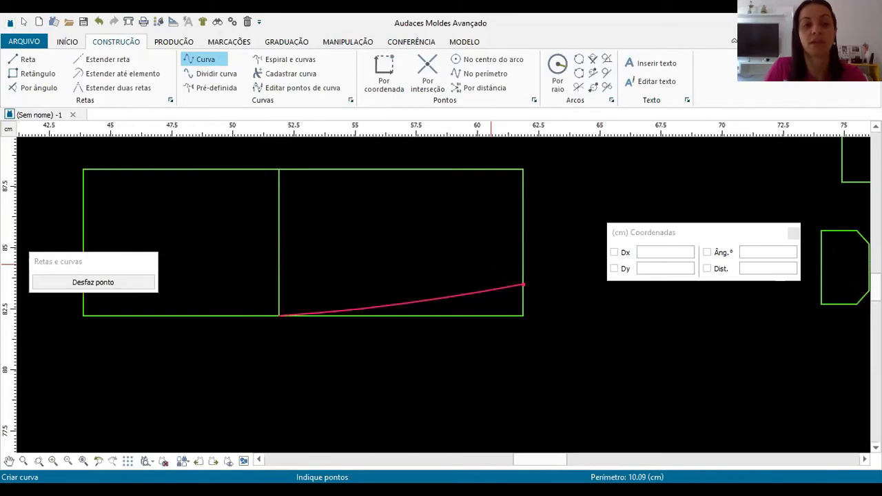
key(Escape)
click(503, 289)
key(Delete)
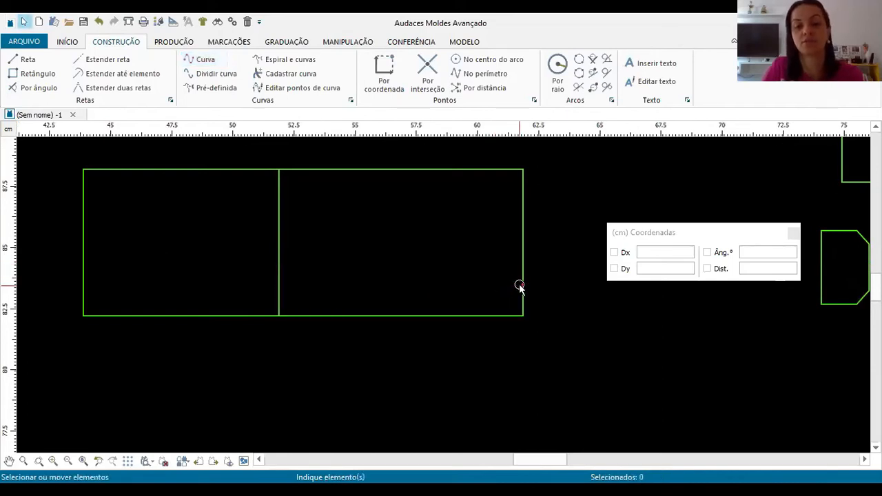
Draw the curve directly from 1.3 cm up the rectangle's outer right side to the lower end of the dividing line.
click(200, 60)
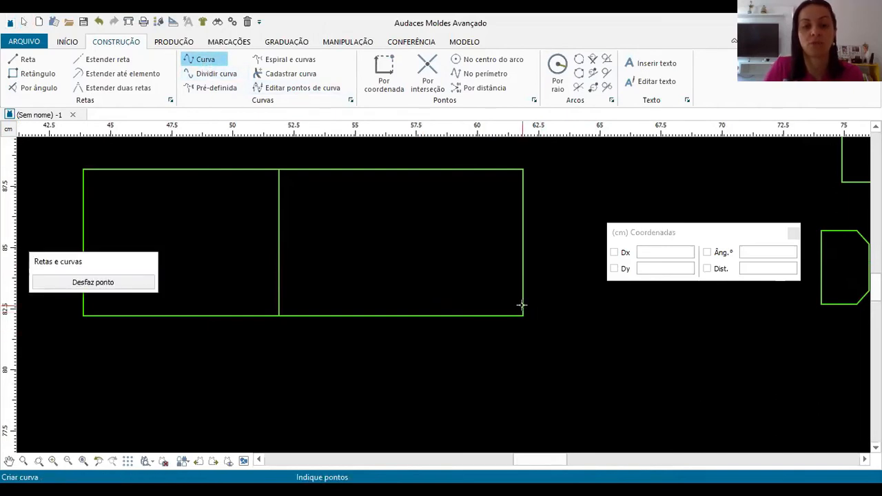
key(Return)
click(630, 284)
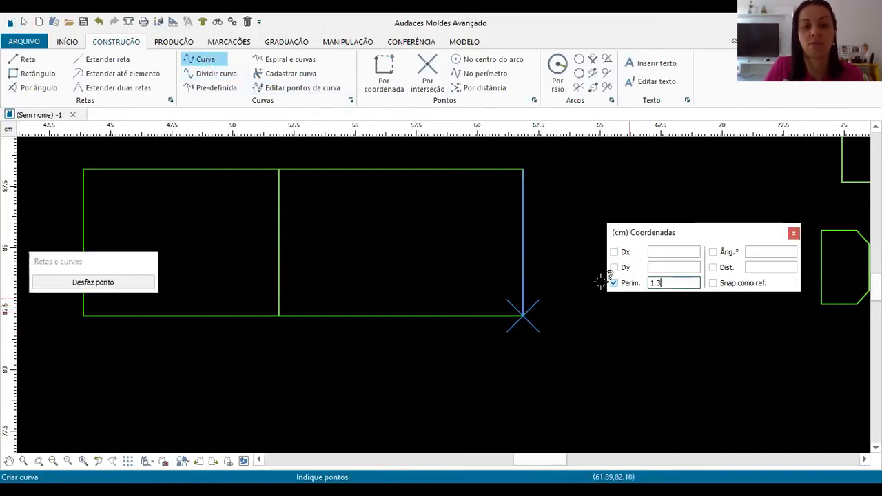
key(Return)
click(536, 272)
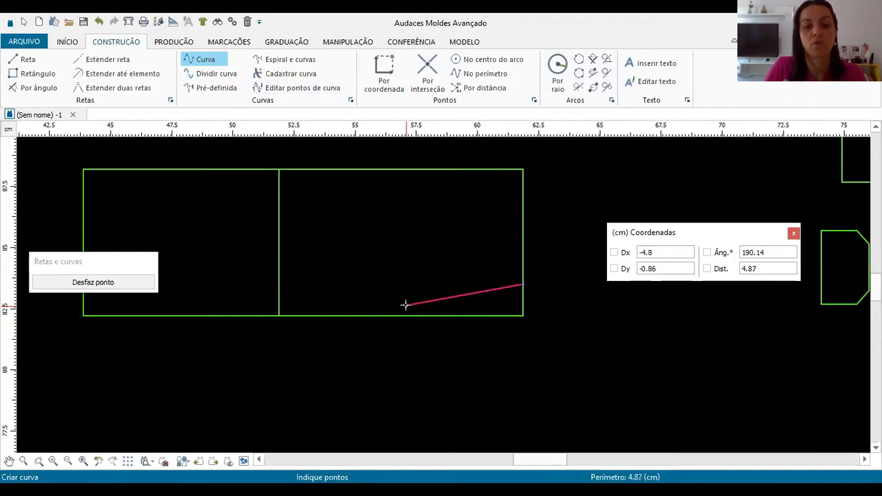
click(405, 305)
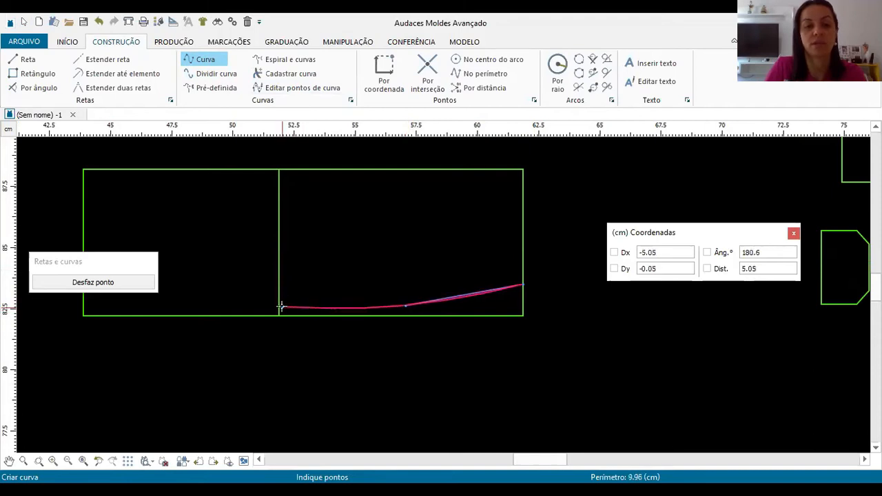
click(281, 307)
click(334, 287)
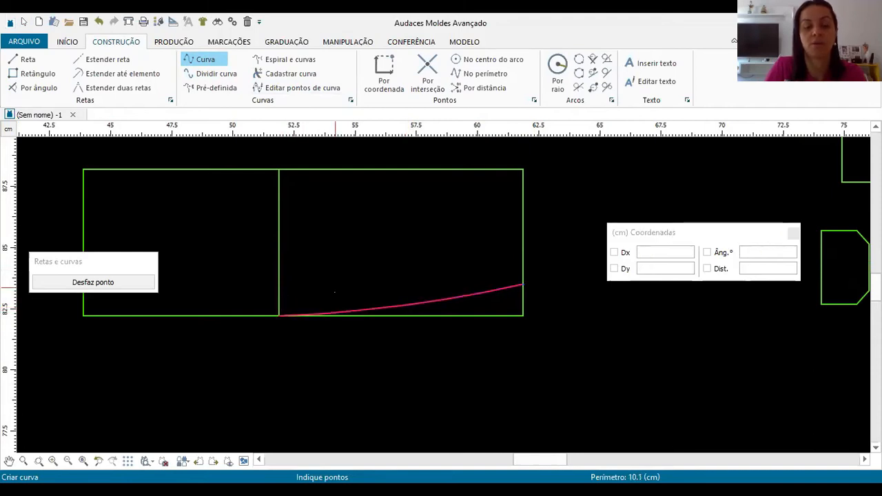
key(Escape)
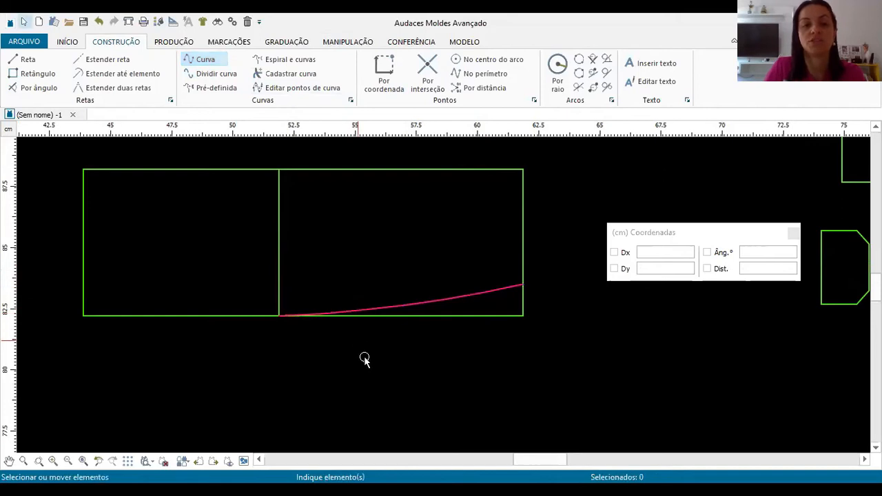
Extend the outer right side upward and the top line outward by 1.3 cm each at the upper right corner.
scroll(366, 361, down, 2)
scroll(365, 361, up, 1)
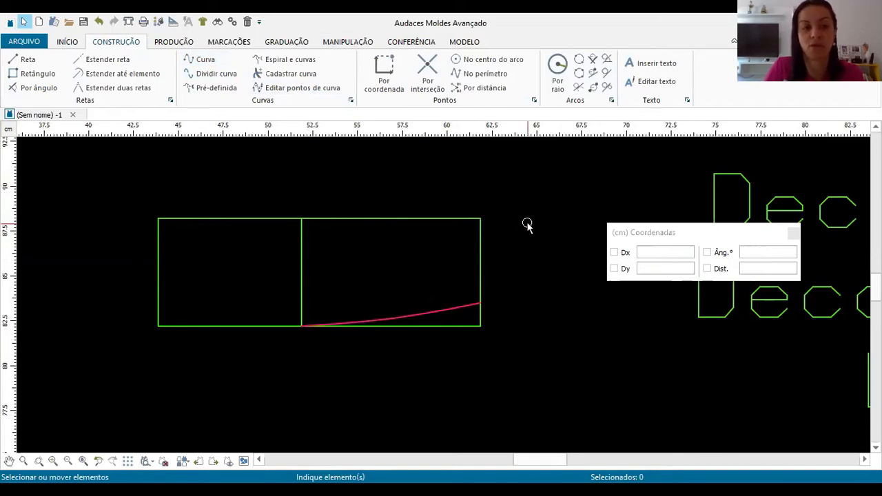
click(101, 66)
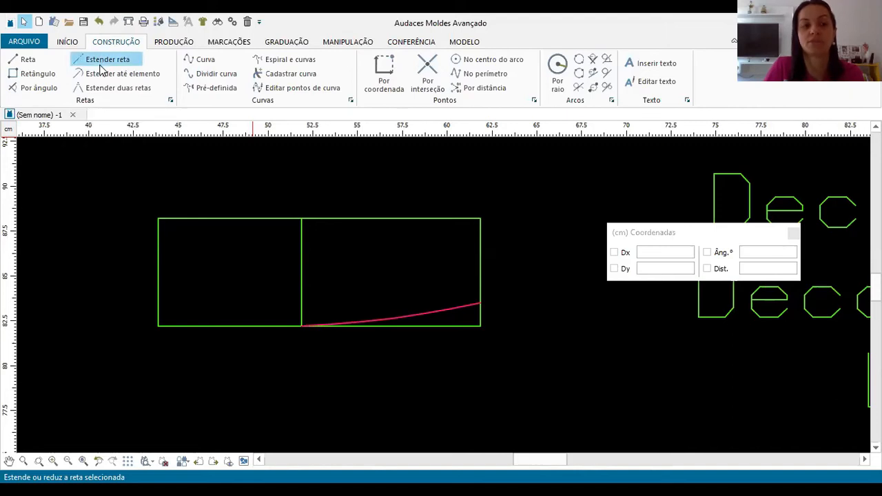
drag(142, 282, 99, 281)
text(1,3)
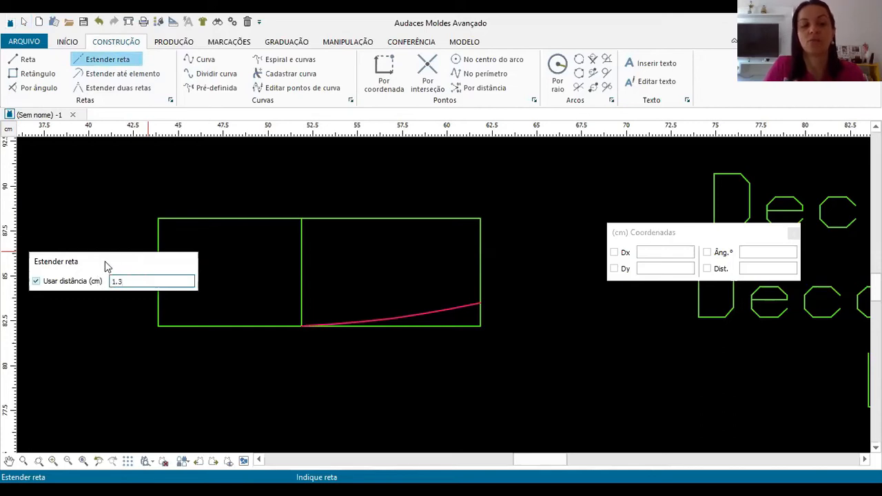
drag(116, 262, 289, 158)
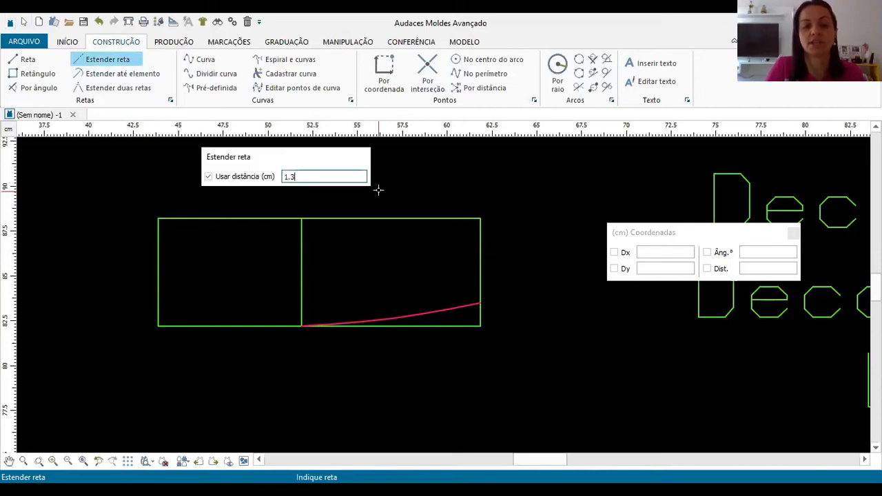
click(481, 235)
click(524, 193)
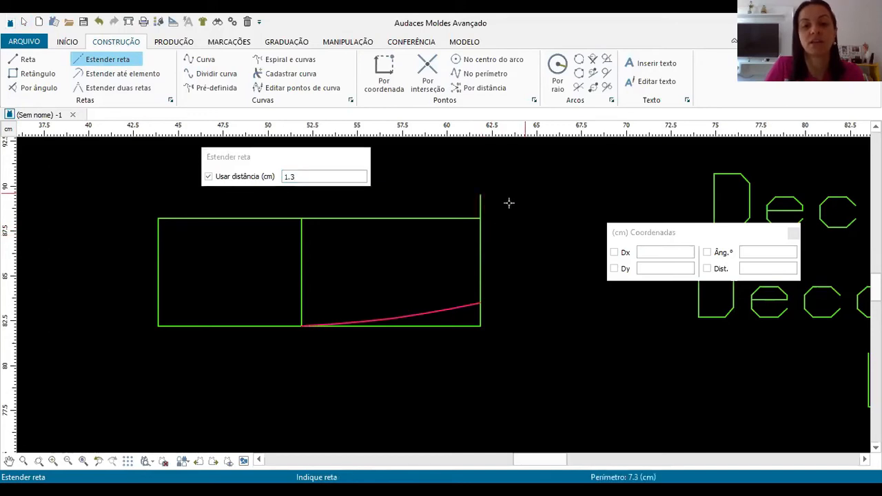
click(466, 219)
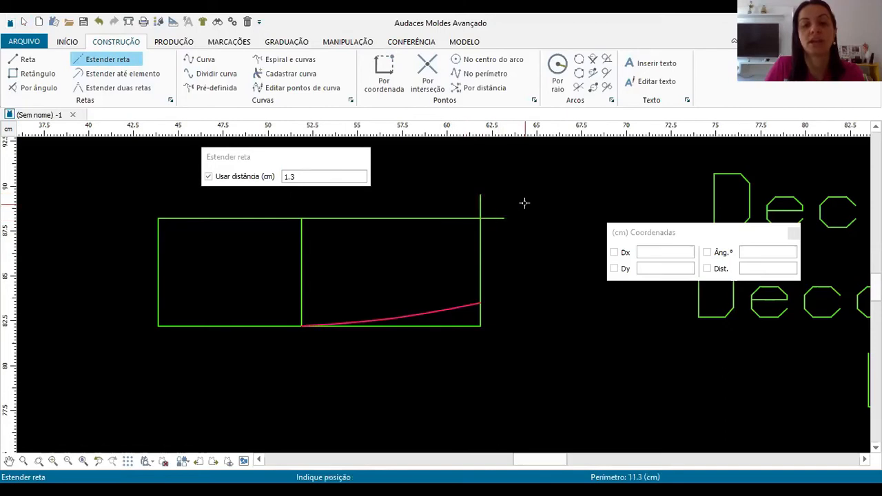
key(Escape)
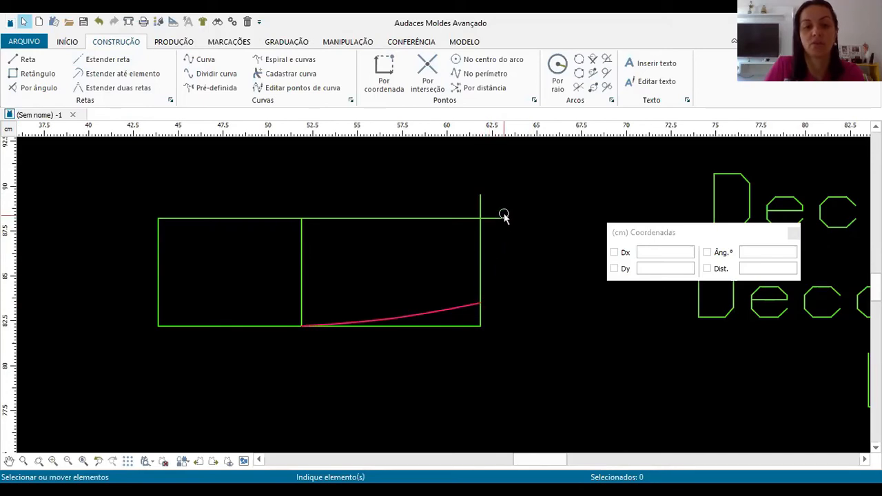
Draw a straight line from the curve's raised end to the outer end of the extended top line.
click(26, 61)
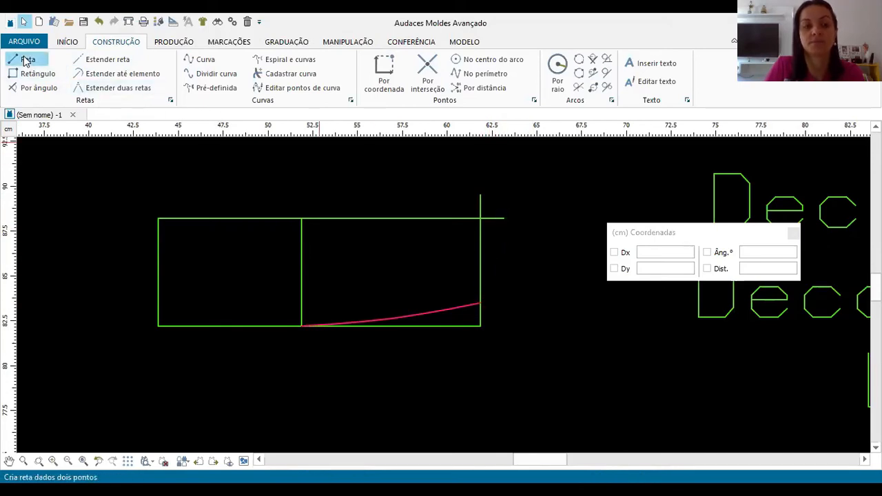
click(477, 304)
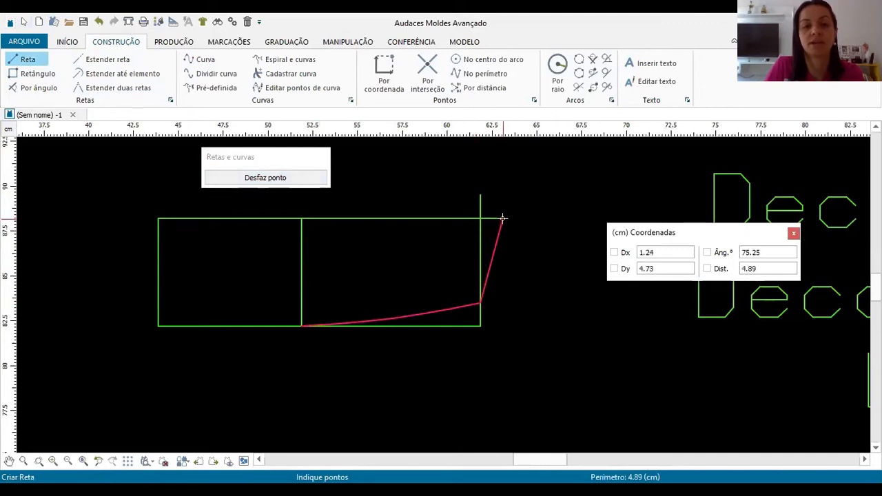
click(502, 218)
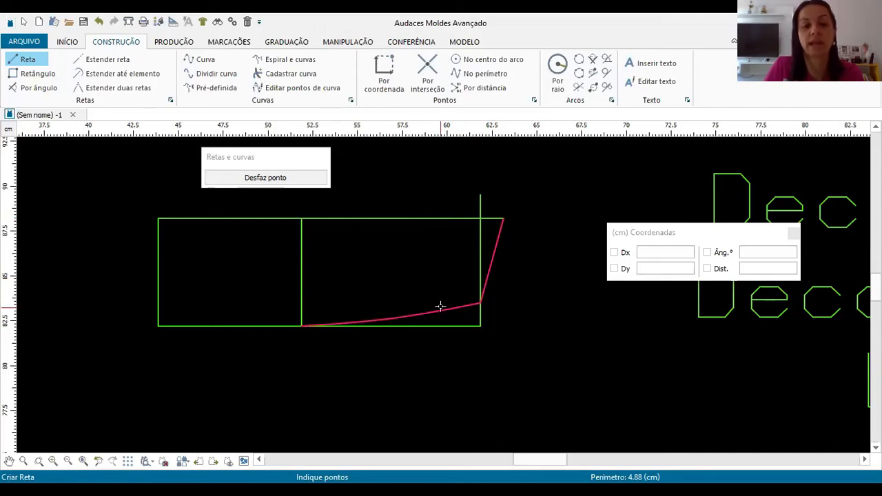
Create a parallel copy of the lower pink curve at a distance of 6 cm above it.
click(344, 44)
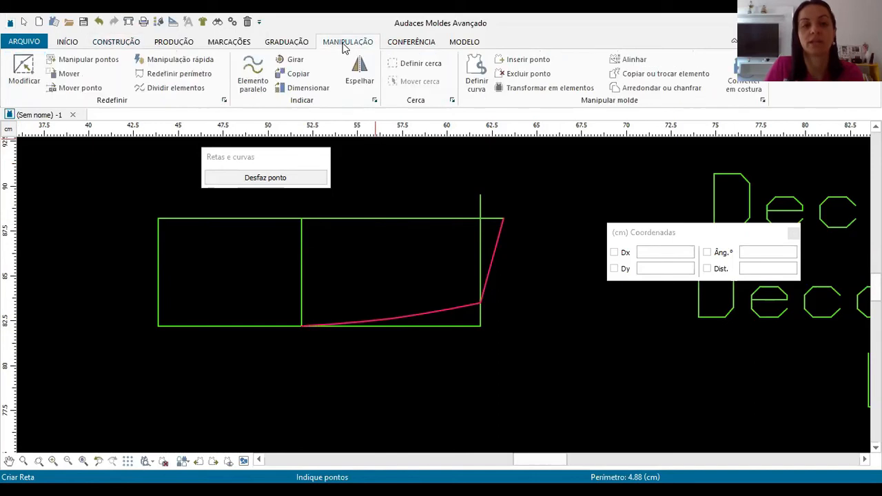
click(254, 80)
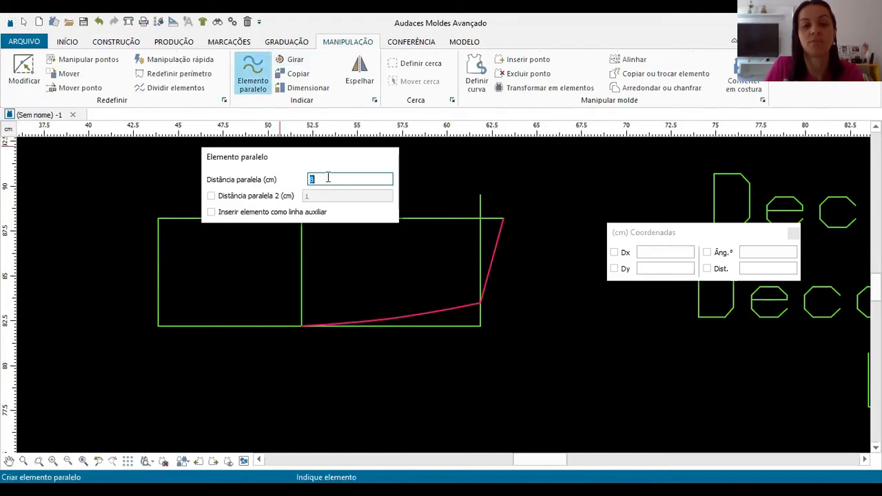
text(6)
click(452, 310)
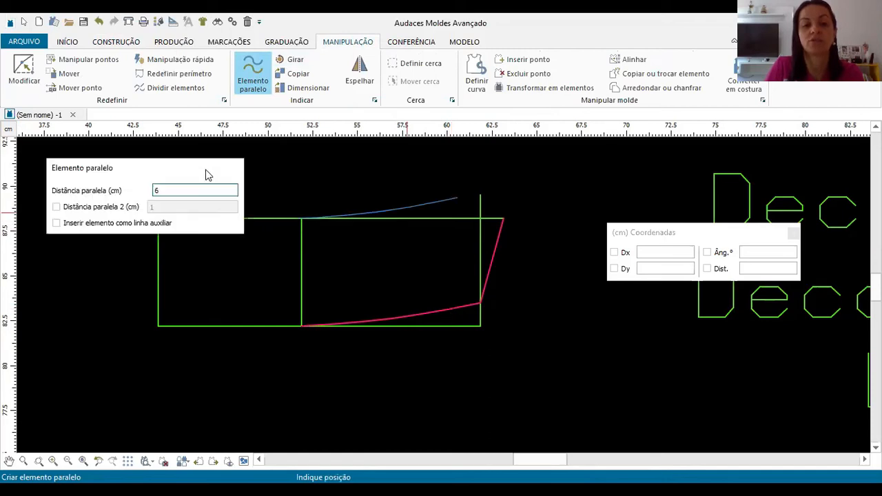
click(319, 225)
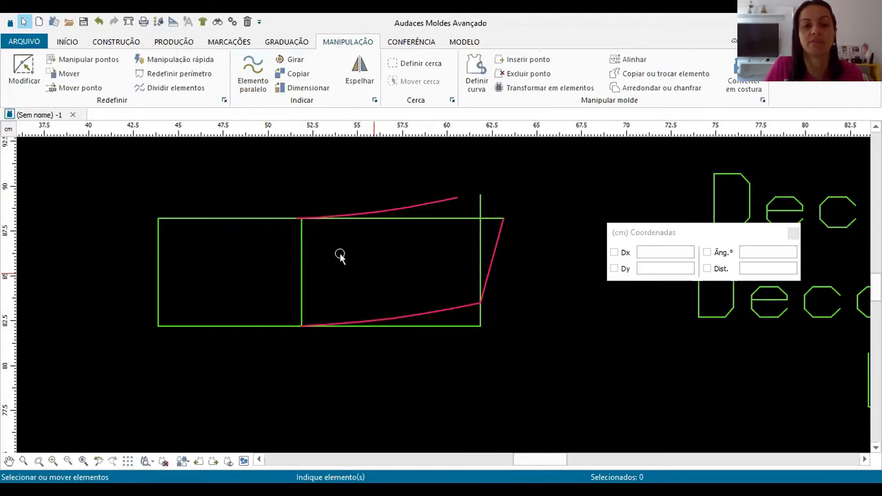
Modify the upper parallel curve so its outer end meets the upper end of the extended vertical line, in Proporcional mode with N pontos.
scroll(327, 206, up, 2)
scroll(447, 214, up, 1)
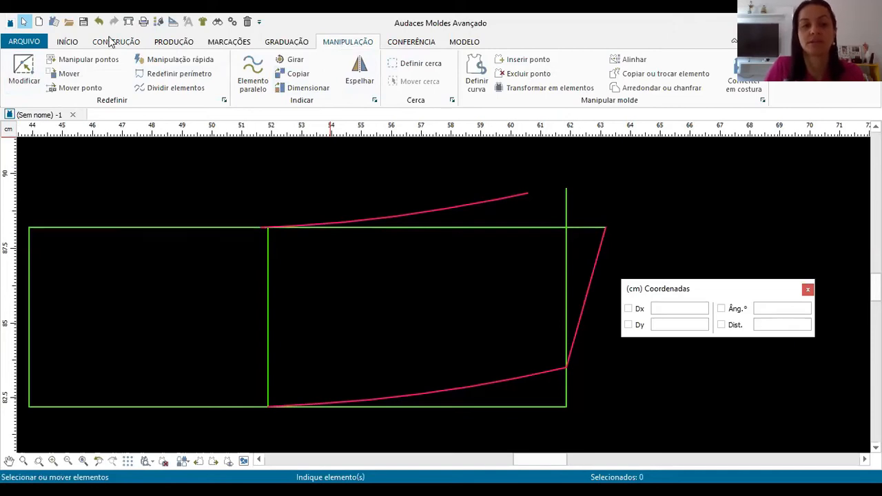
click(31, 78)
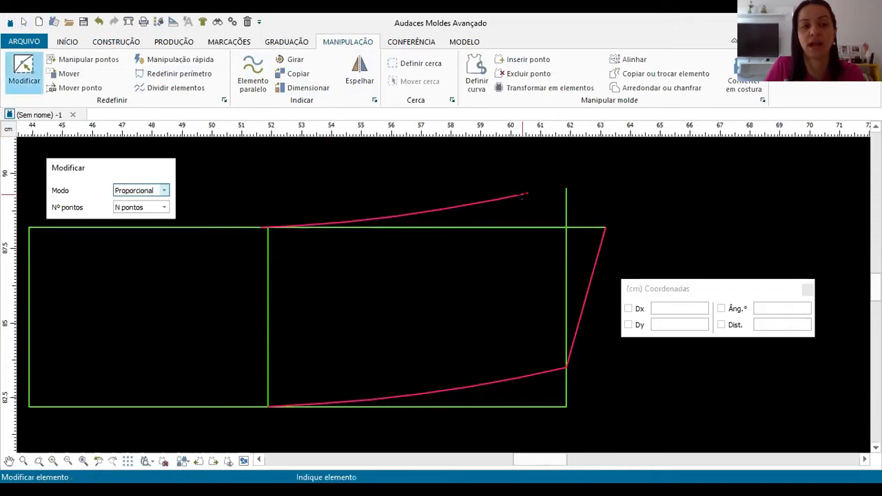
click(149, 191)
click(149, 191)
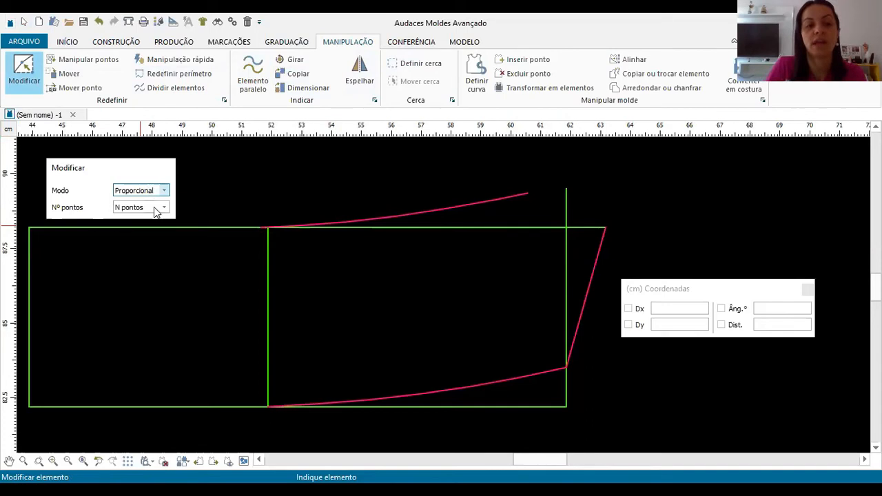
click(156, 210)
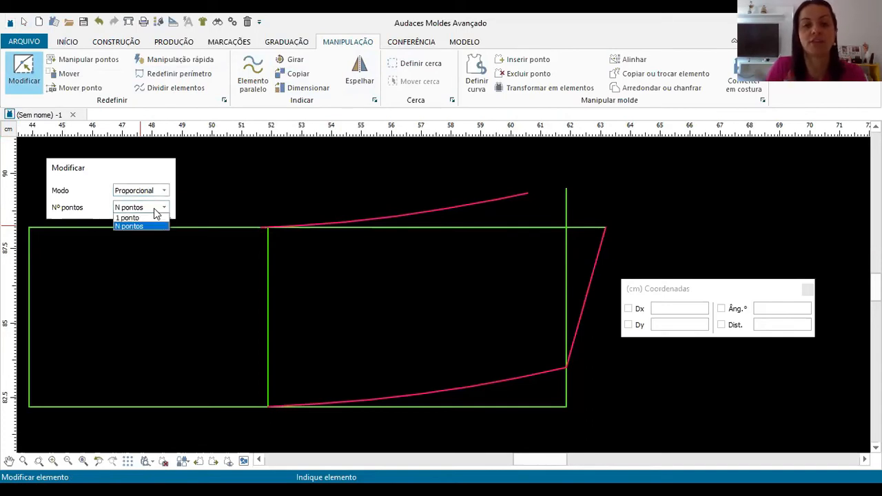
click(156, 211)
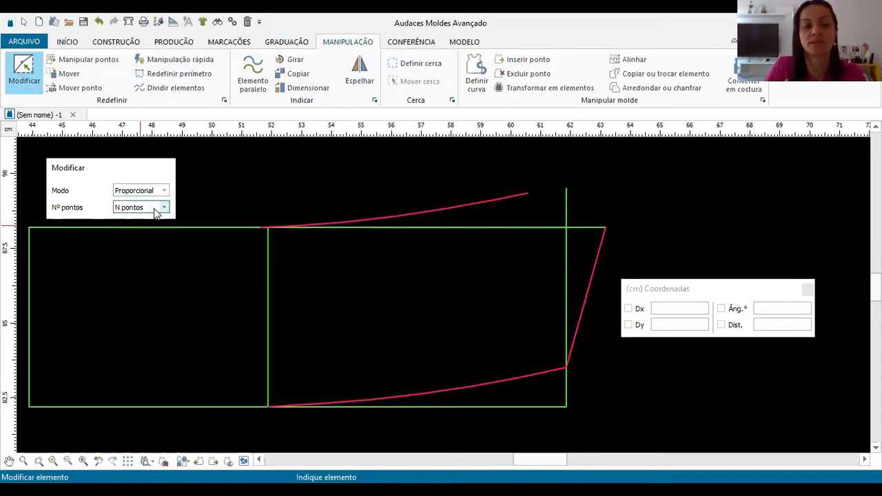
click(534, 189)
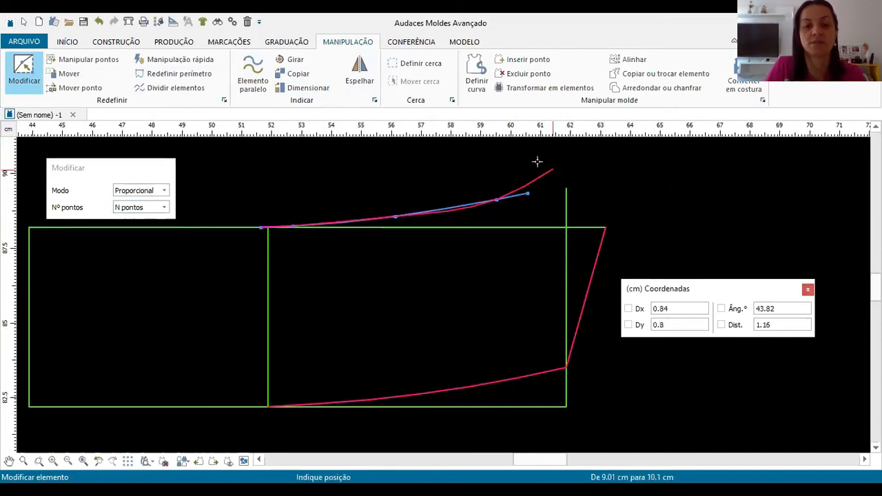
click(567, 187)
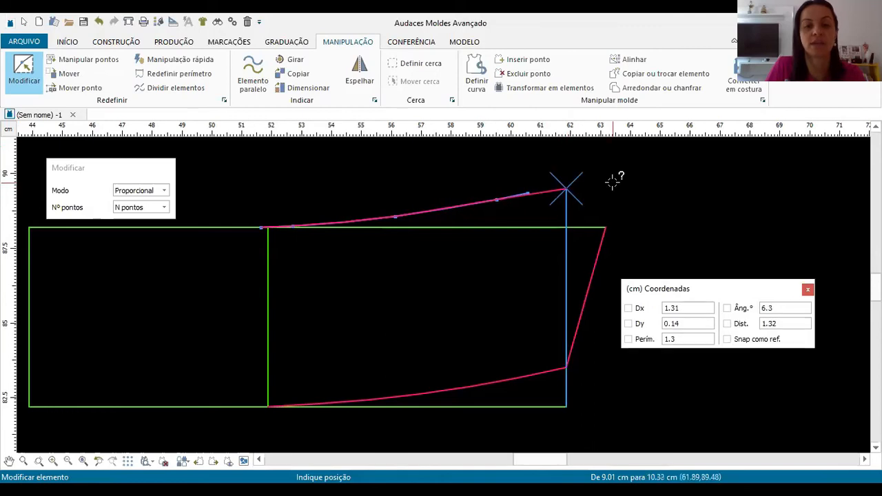
click(613, 180)
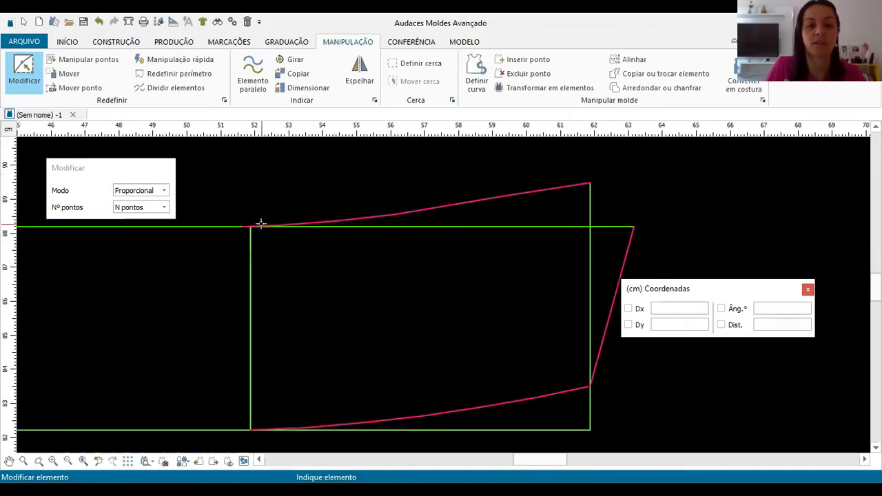
Move the upper curve's inner end onto the upper end of the line dividing the two rectangles.
scroll(244, 231, up, 3)
scroll(244, 232, up, 3)
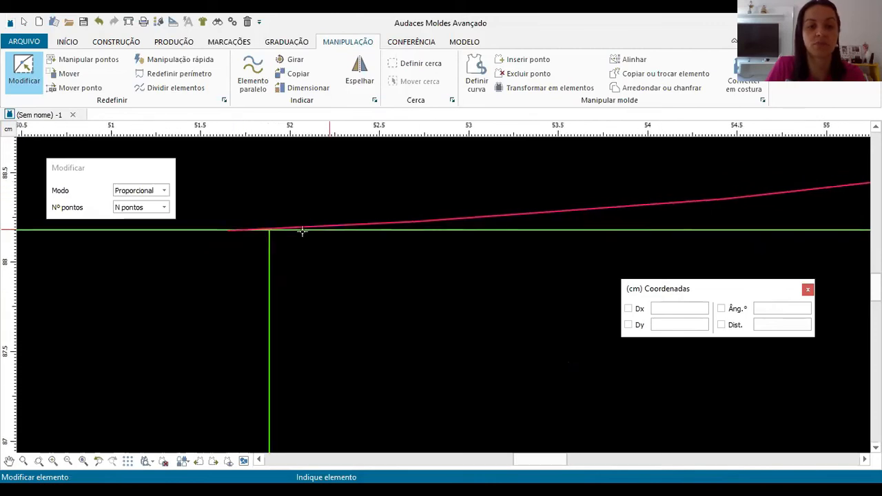
click(214, 231)
scroll(215, 233, up, 2)
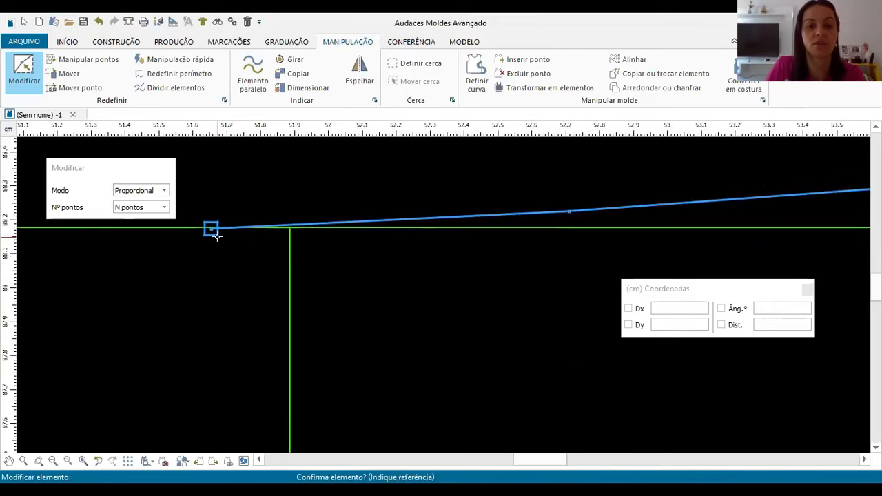
click(217, 236)
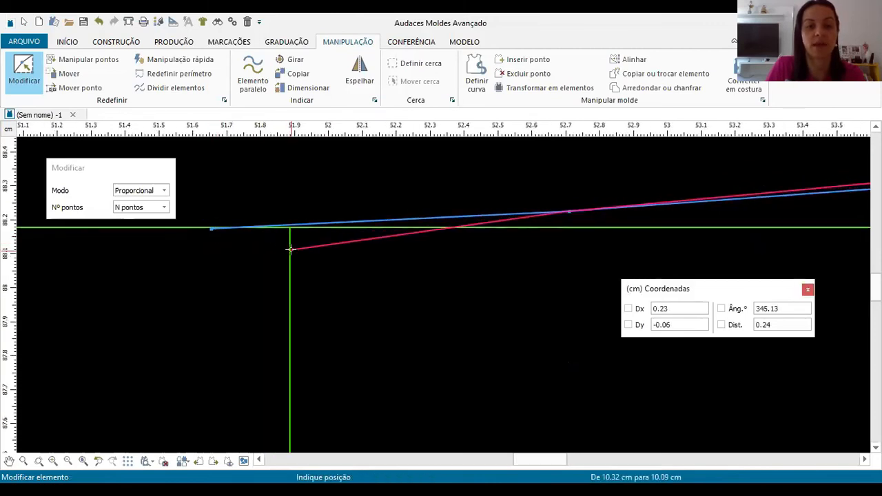
click(289, 250)
scroll(288, 234, down, 8)
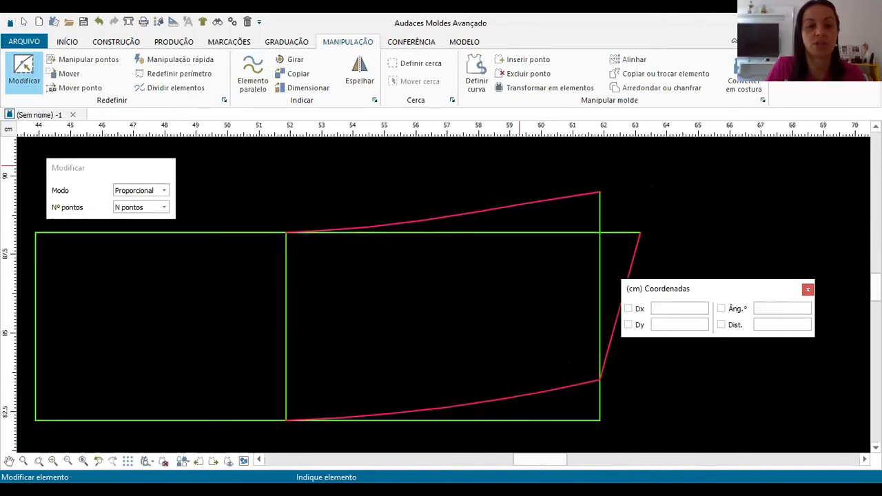
Smooth the upper curve by repositioning its intermediate points between the dividing line and the extended vertical line.
scroll(479, 211, up, 1)
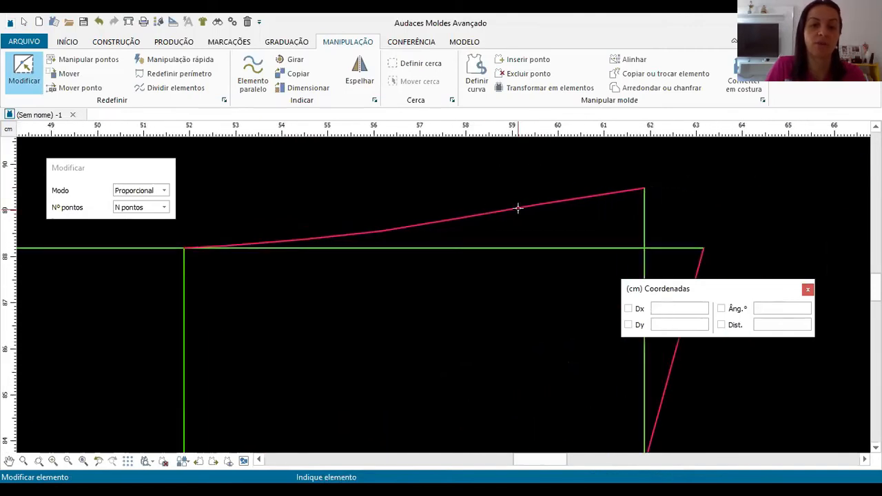
scroll(524, 204, up, 1)
click(524, 204)
click(541, 204)
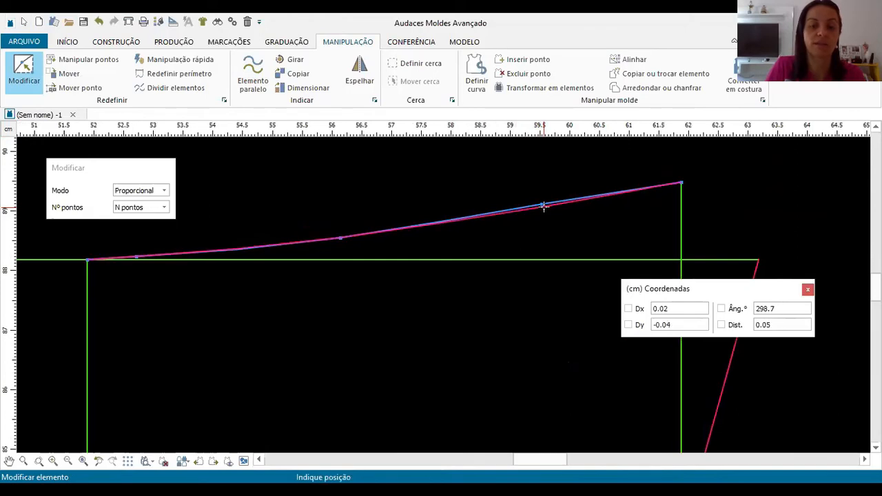
click(389, 232)
scroll(424, 193, down, 4)
scroll(559, 211, up, 1)
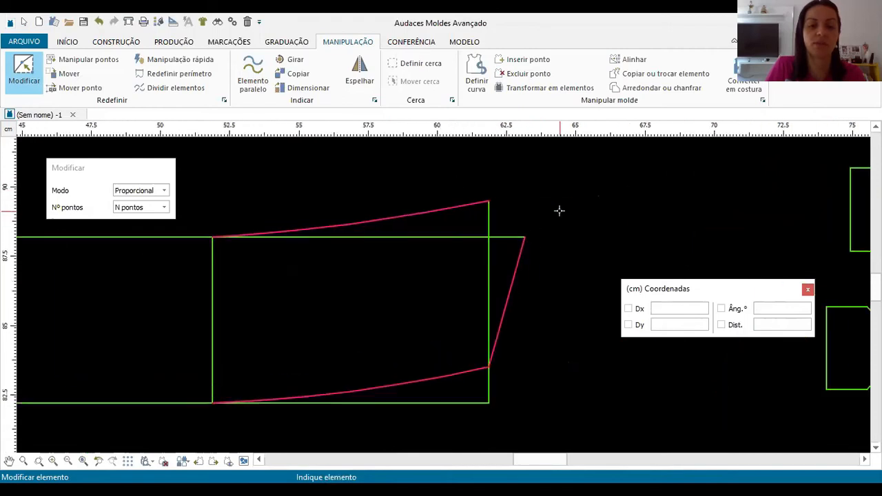
key(Escape)
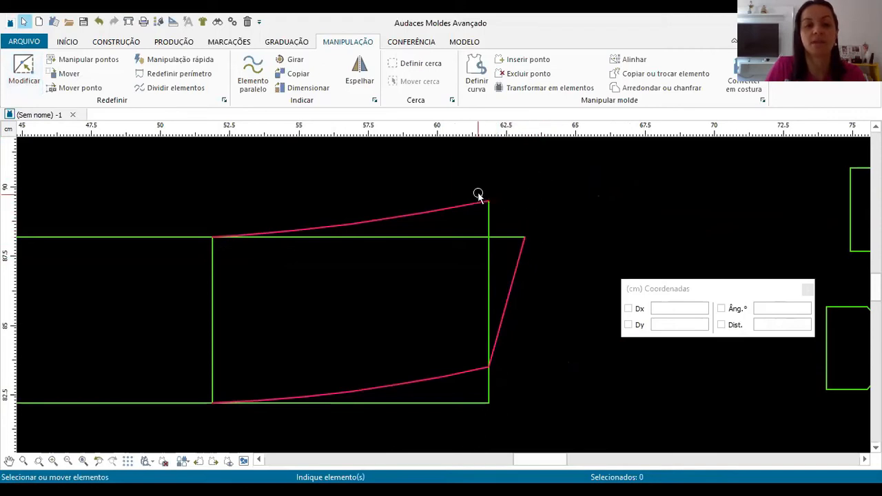
click(115, 42)
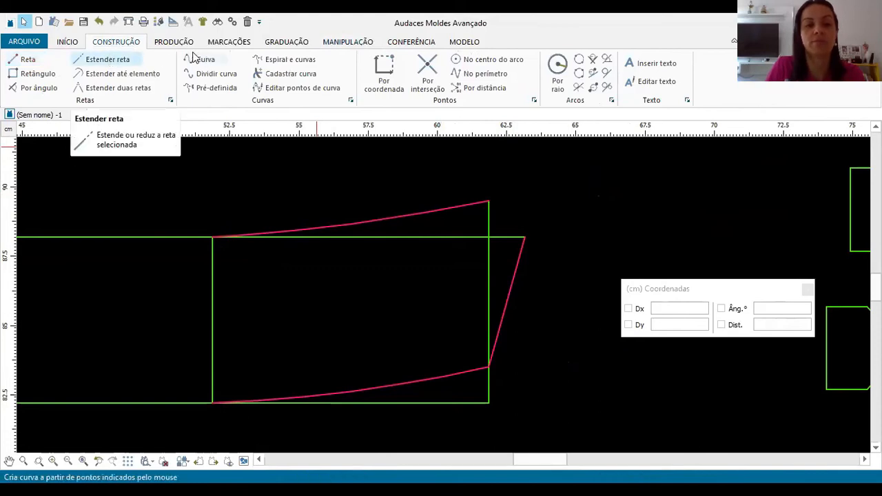
click(348, 42)
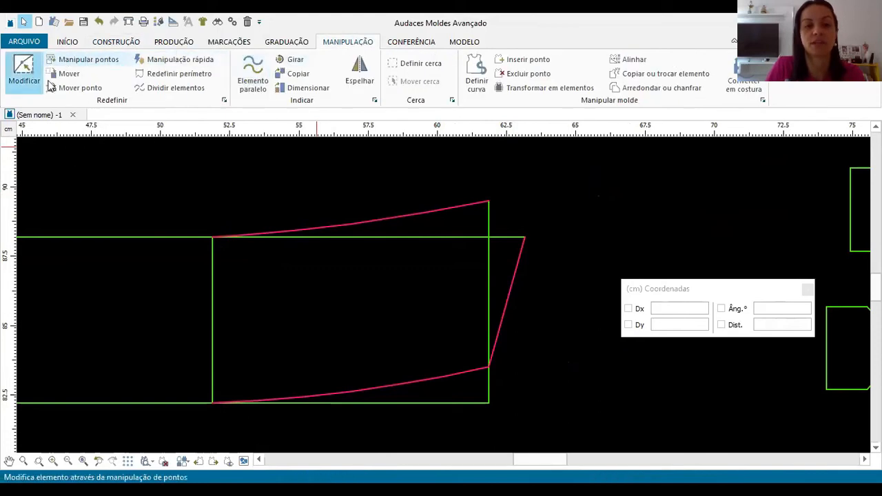
click(471, 206)
right_click(596, 184)
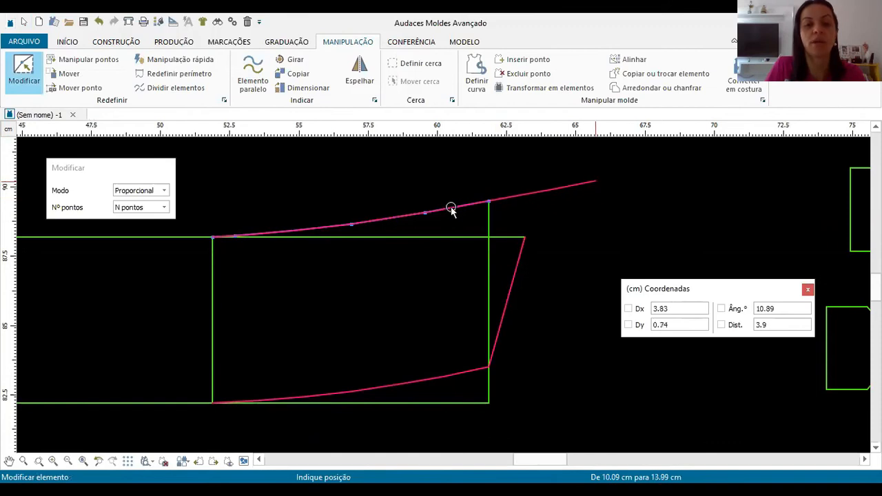
key(Escape)
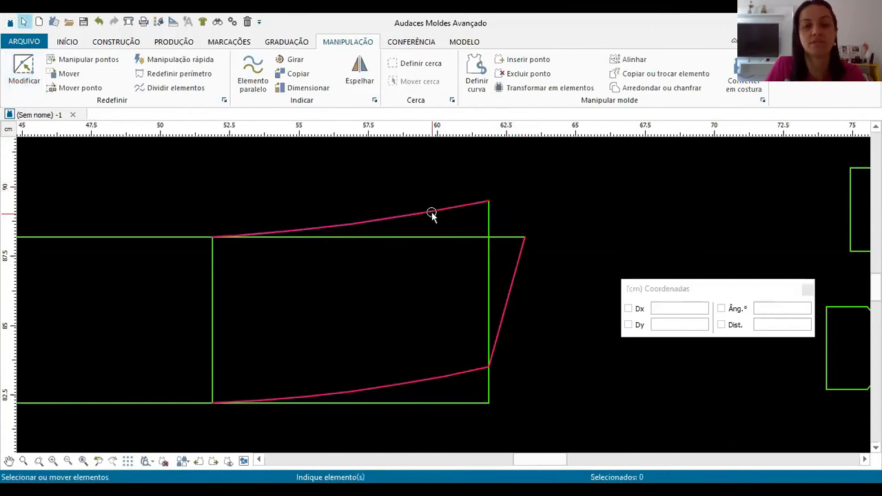
Extend the slanted outer line by 2 cm beyond its upper end.
click(509, 289)
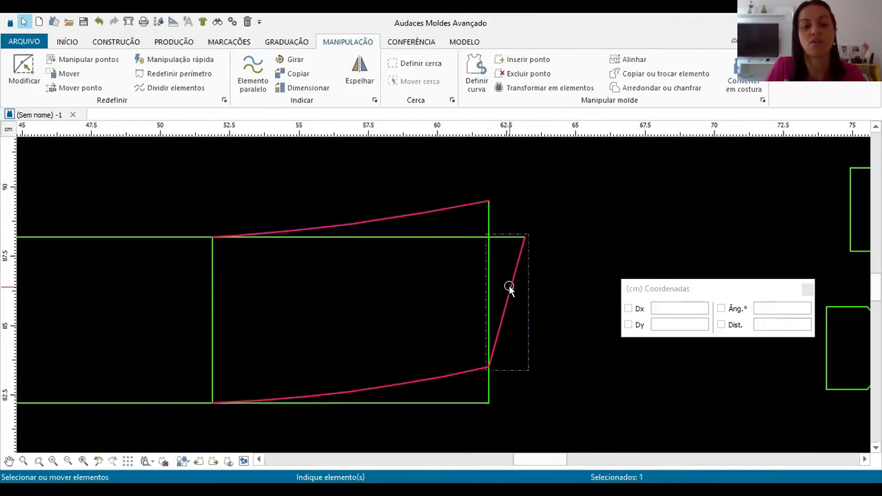
click(116, 43)
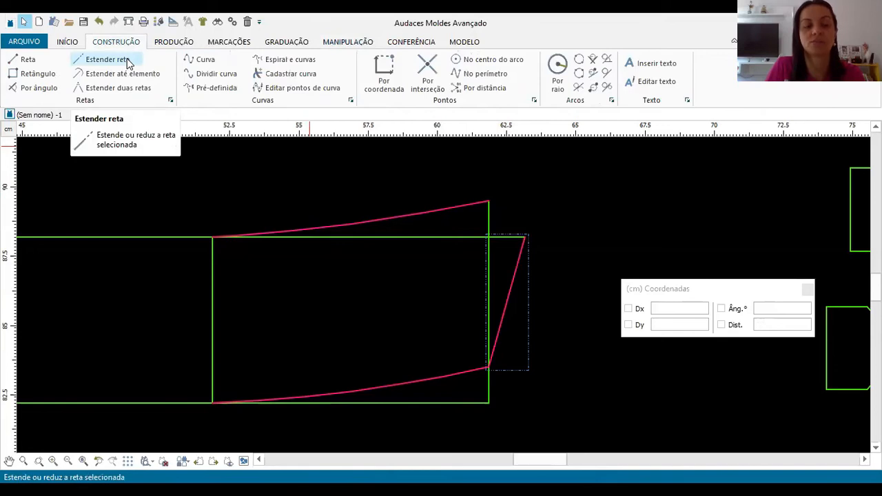
click(128, 62)
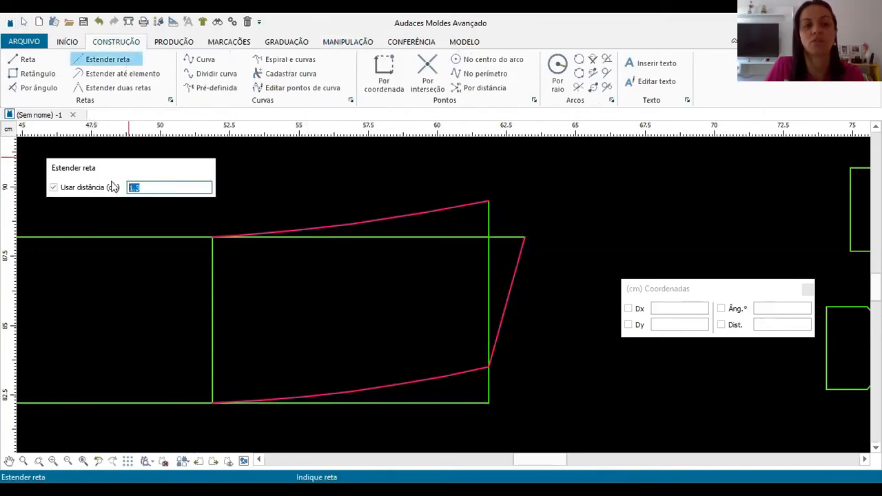
text(2)
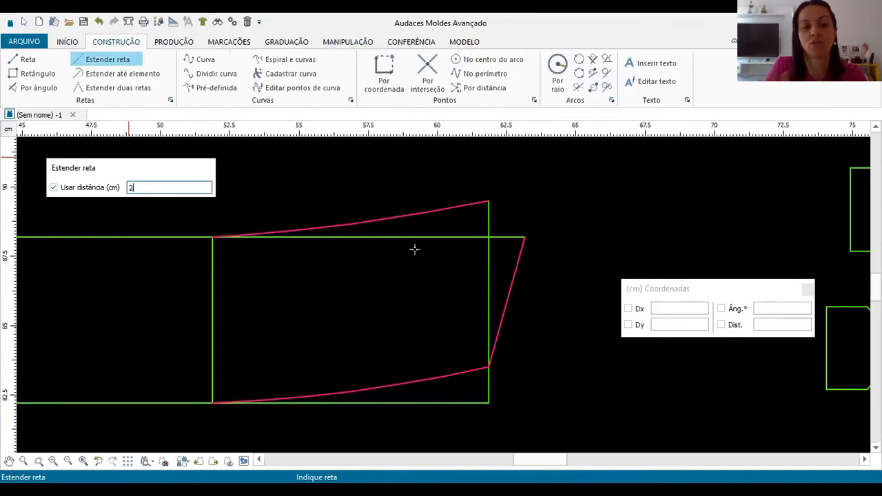
click(522, 250)
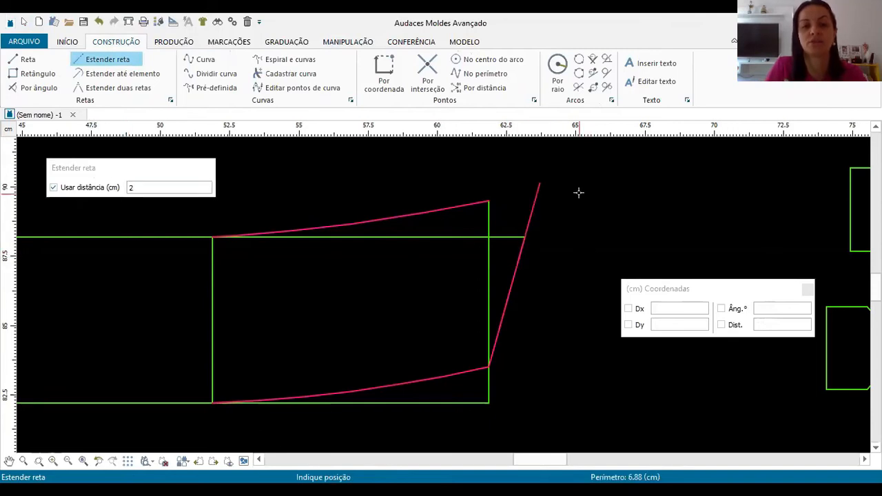
right_click(579, 197)
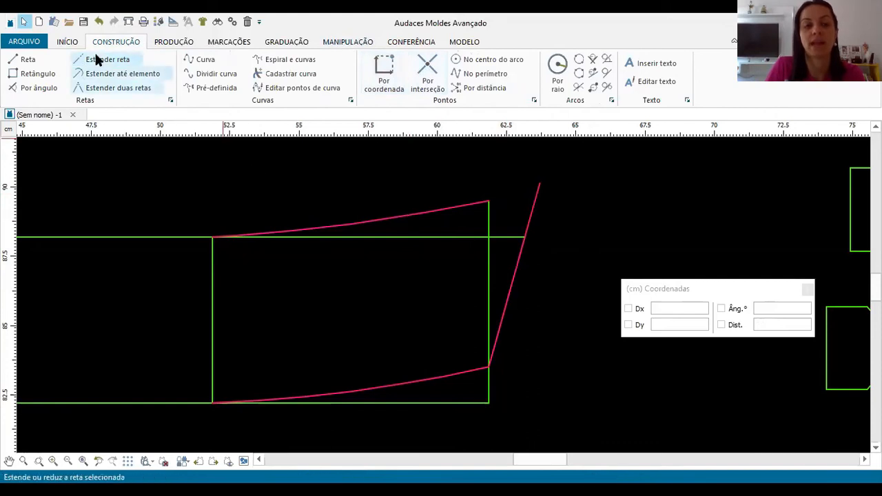
Redefine the upper curve's perimeter to 12 cm in Uni-direcional mode, lengthening its outer end past the slanted line.
click(391, 217)
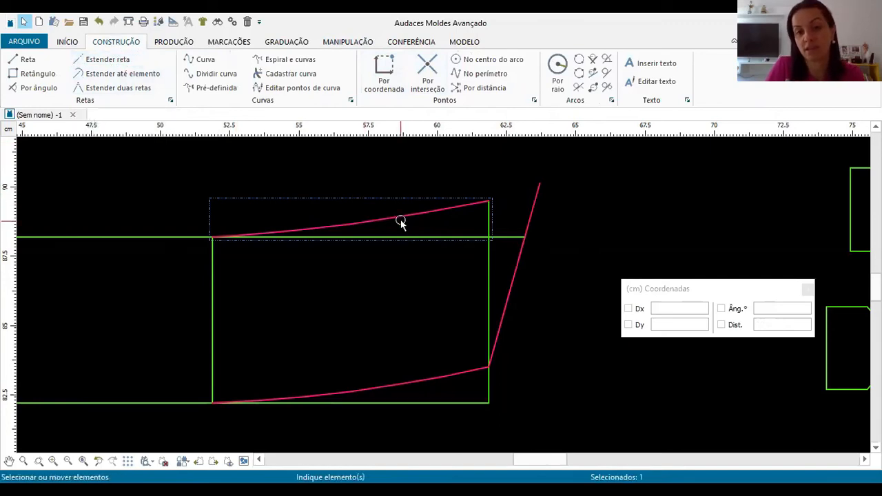
click(359, 41)
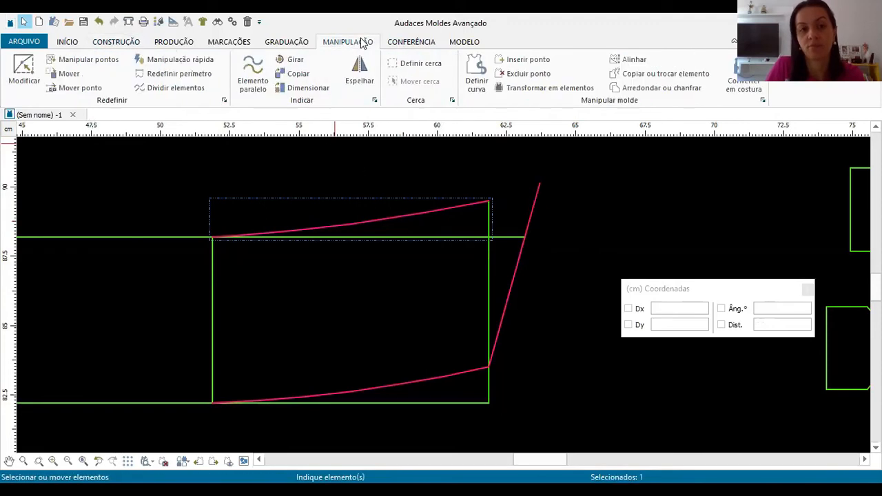
click(181, 74)
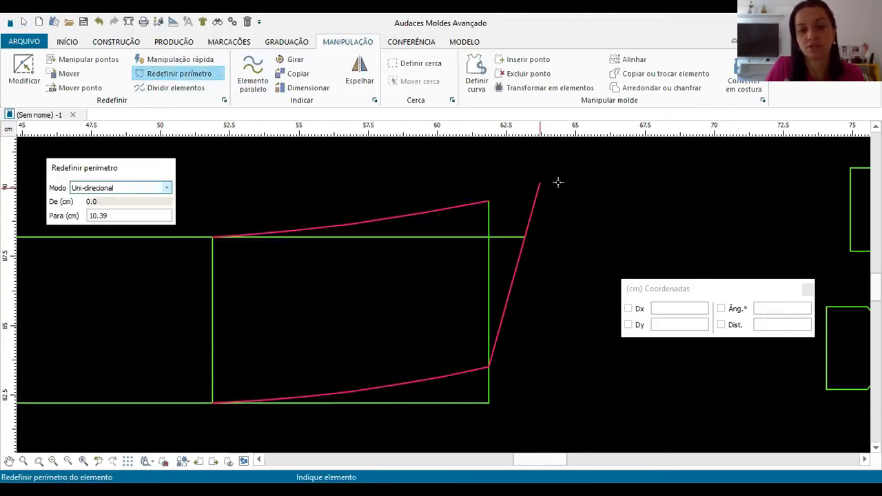
click(430, 211)
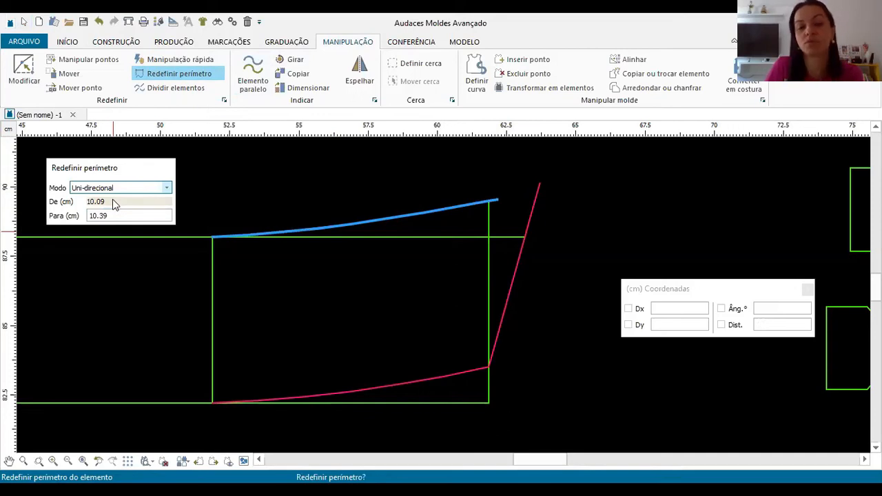
drag(123, 216, 65, 216)
text(11)
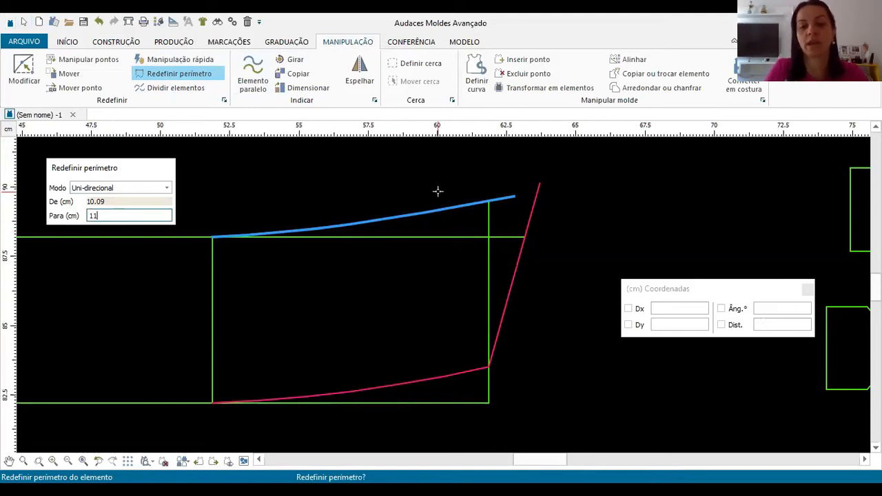
key(BackSpace)
text(2)
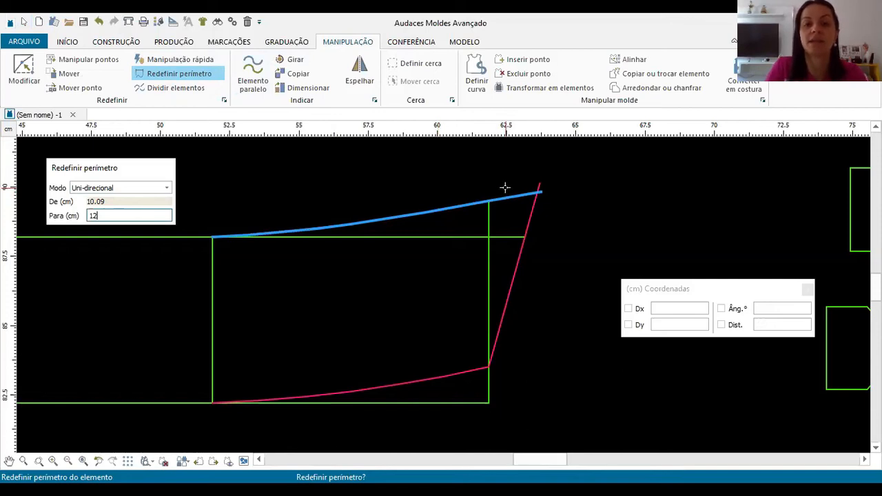
key(Return)
Modify the upper curve in Proporcional mode, moving its outer end point onto the upper end of the slanted front line.
scroll(524, 189, up, 2)
scroll(551, 183, down, 2)
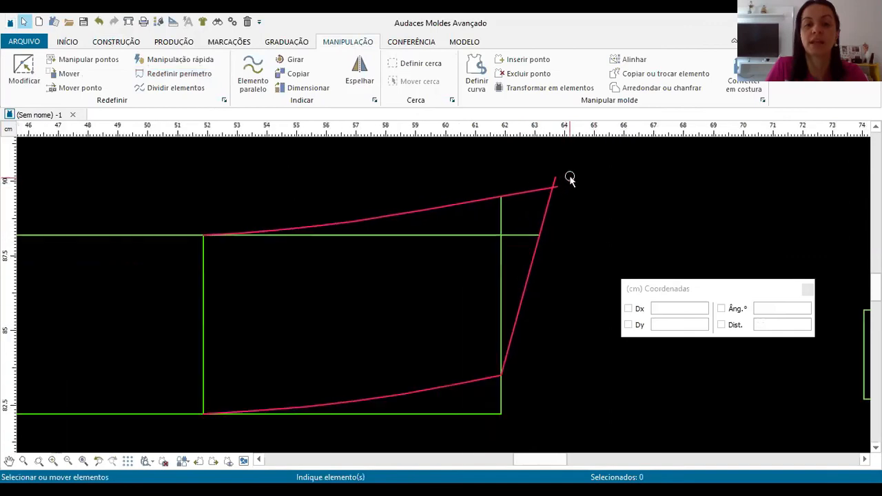
scroll(566, 204, up, 2)
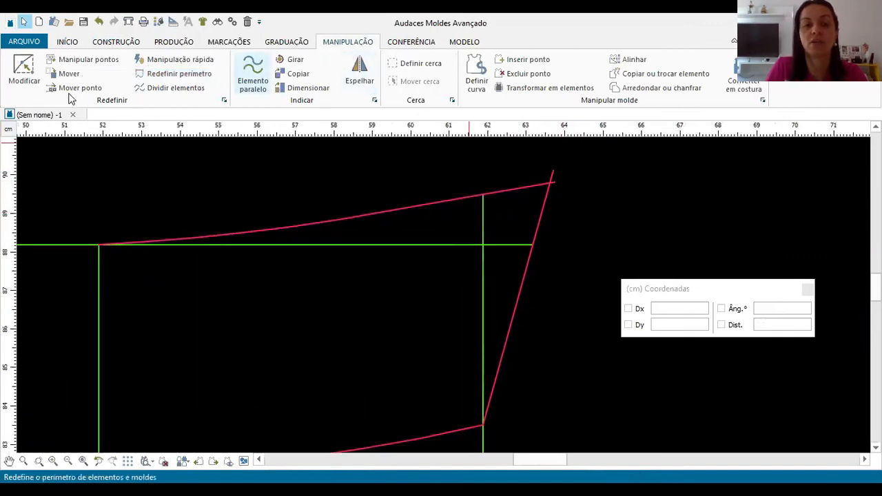
click(24, 78)
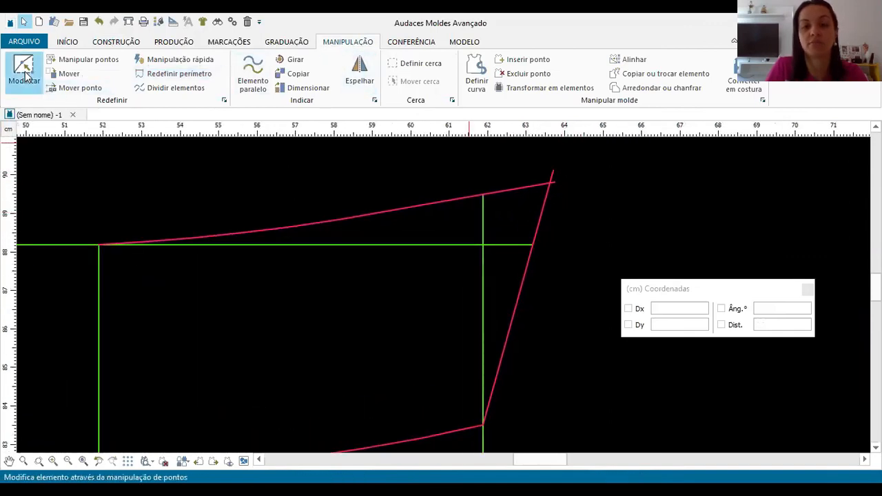
click(556, 183)
scroll(564, 180, up, 1)
click(564, 180)
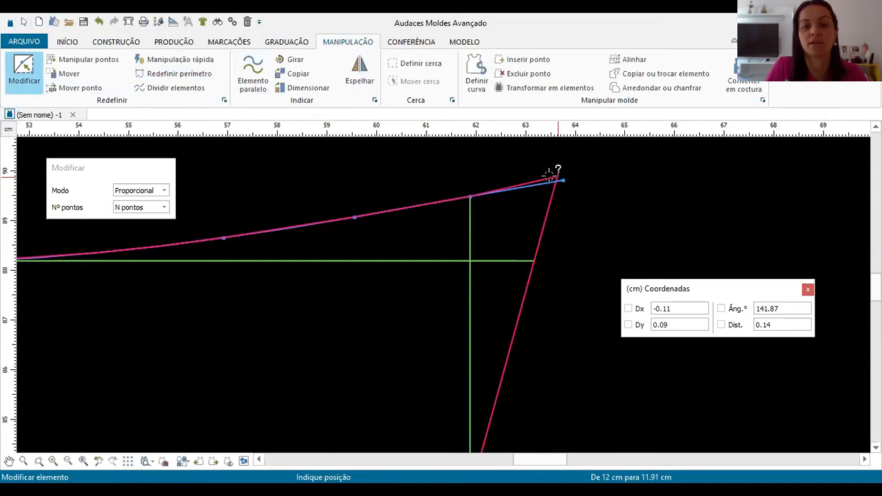
click(554, 176)
scroll(592, 187, down, 3)
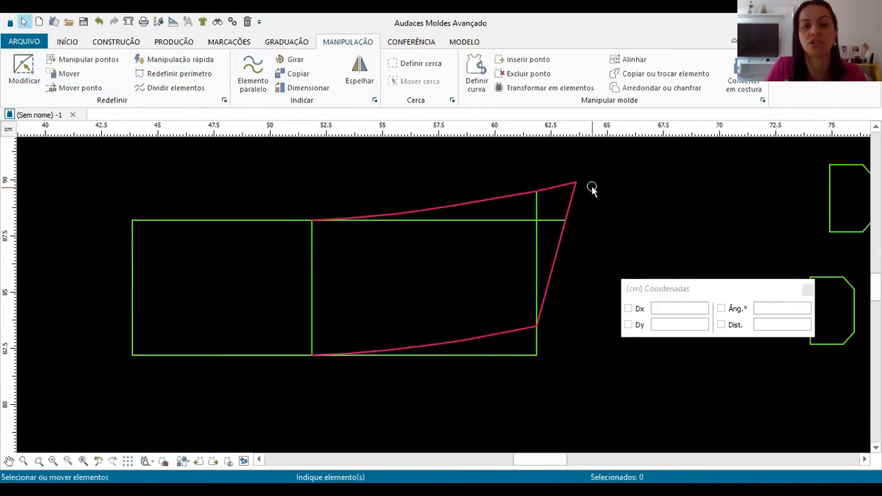
scroll(593, 187, down, 2)
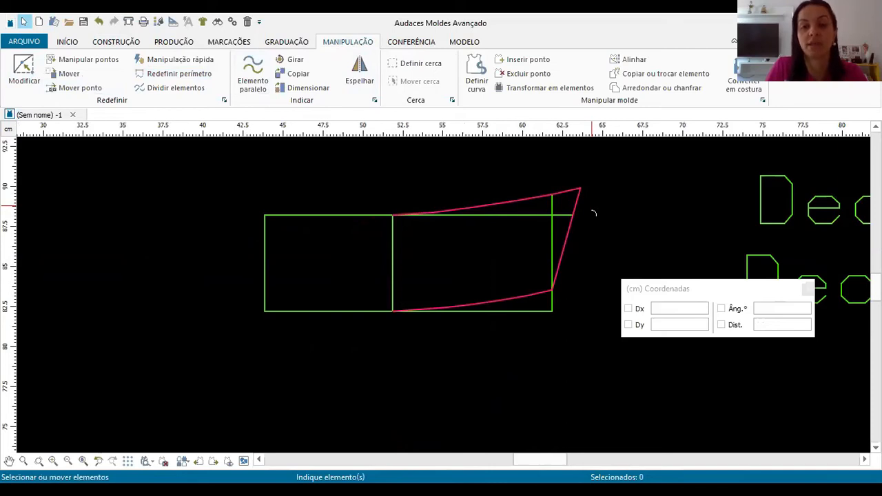
Extract the back rectangle as a separate pattern piece in Automático mode, placing it about 9.6 cm below its original position.
drag(764, 288, 788, 359)
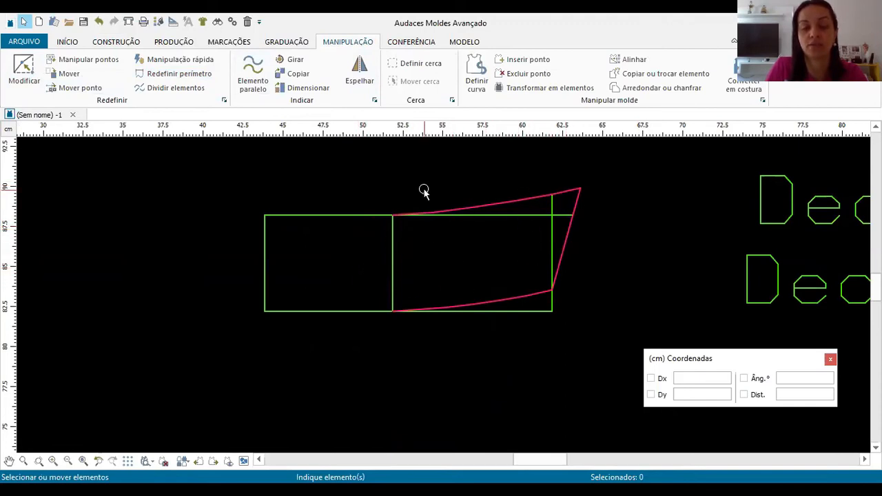
click(116, 43)
click(171, 42)
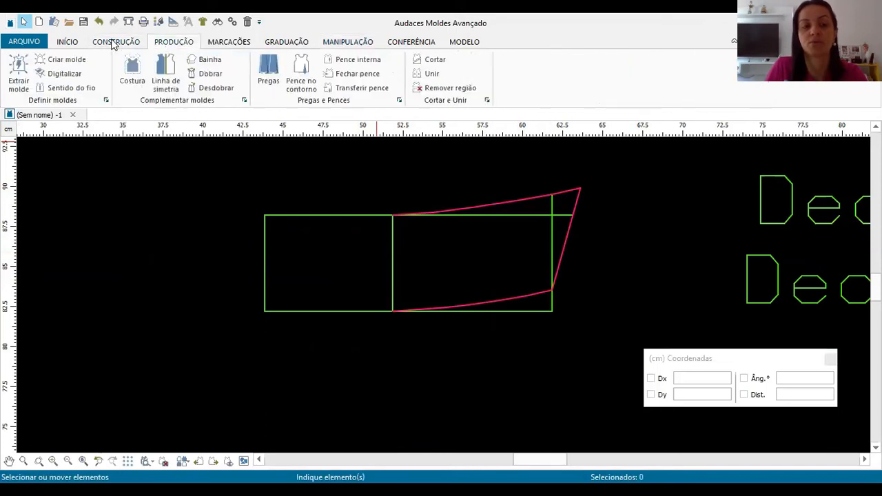
click(14, 83)
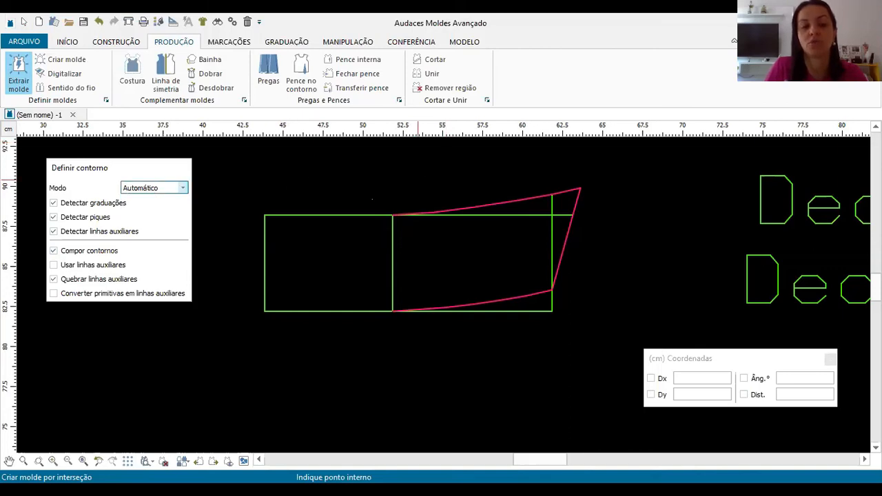
scroll(344, 181, down, 2)
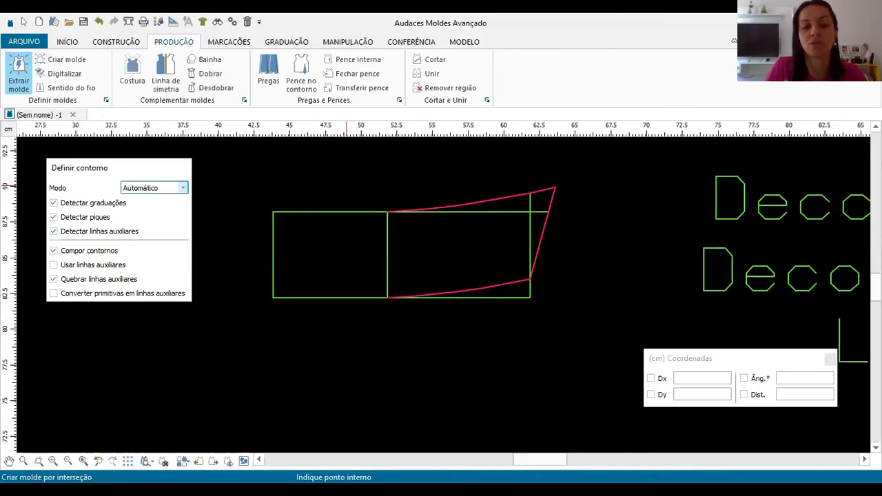
click(343, 235)
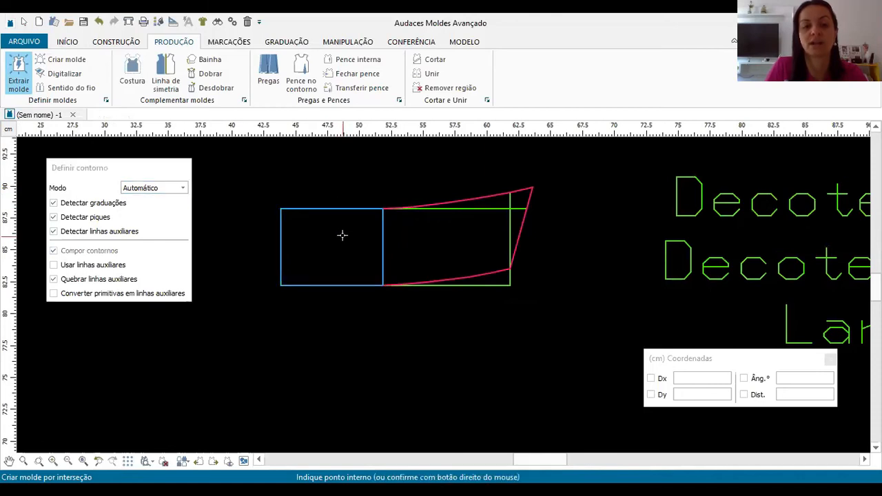
right_click(342, 235)
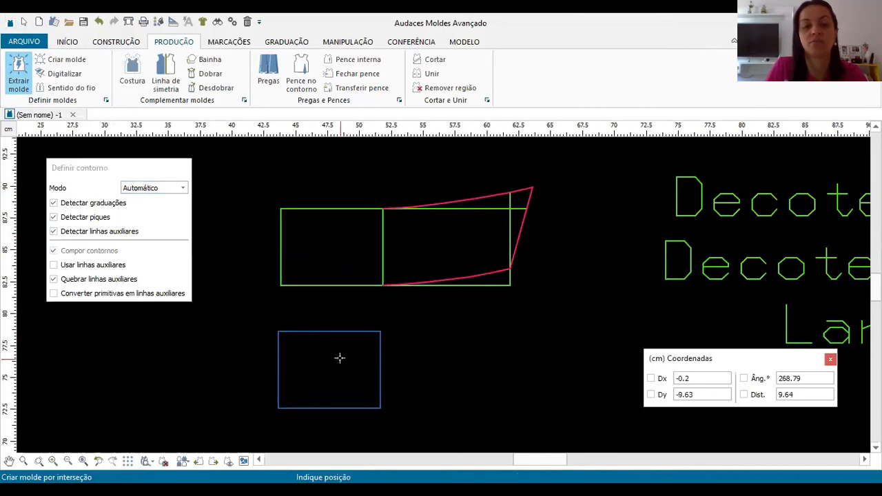
click(340, 358)
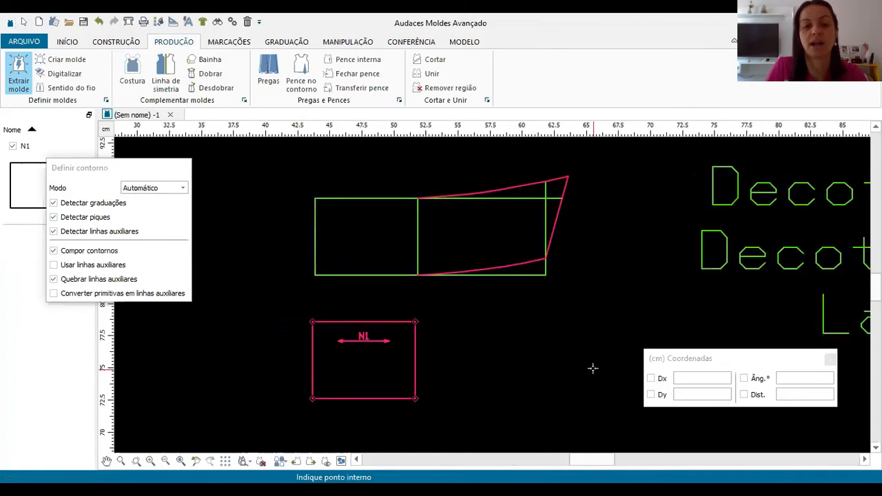
scroll(593, 369, up, 1)
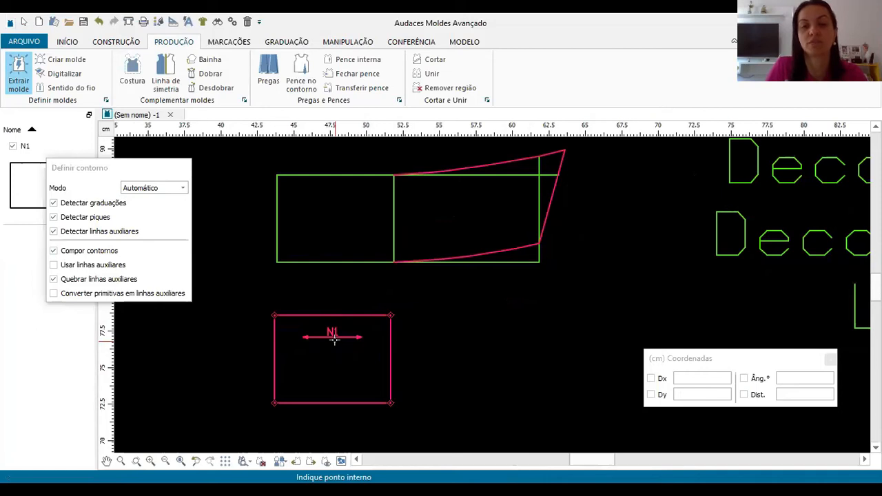
Extract the front collar piece from all regions enclosed by the two curves and the slanted line, placing it beside the extracted back piece.
click(474, 230)
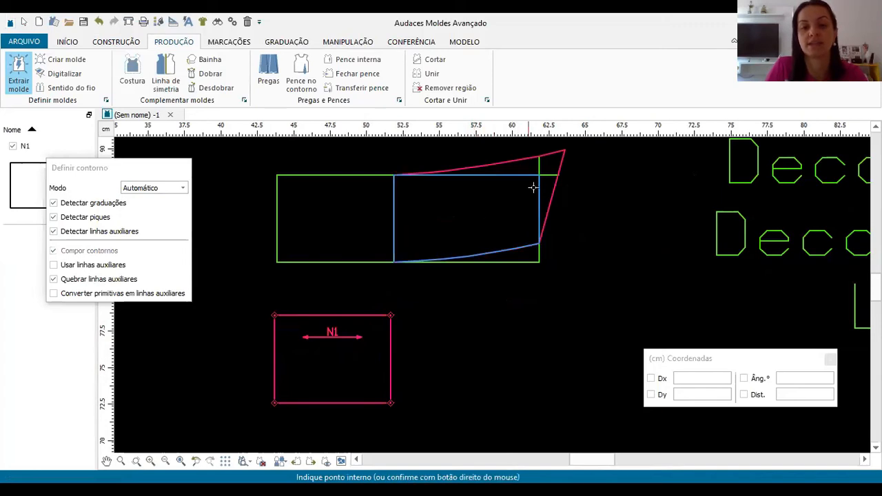
click(526, 166)
right_click(525, 166)
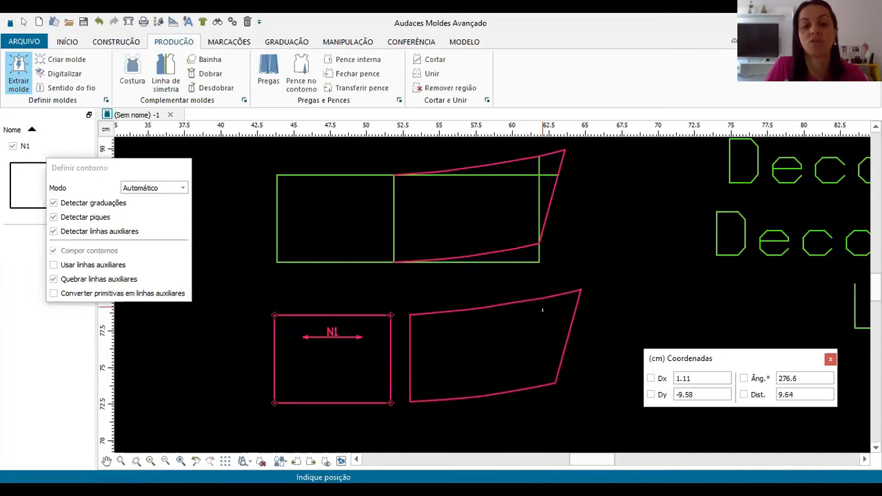
click(543, 309)
scroll(514, 166, up, 4)
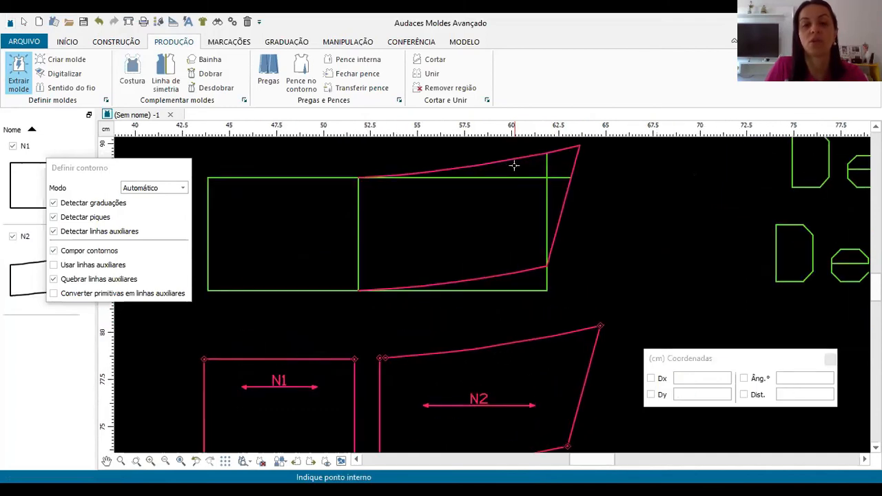
scroll(514, 165, up, 1)
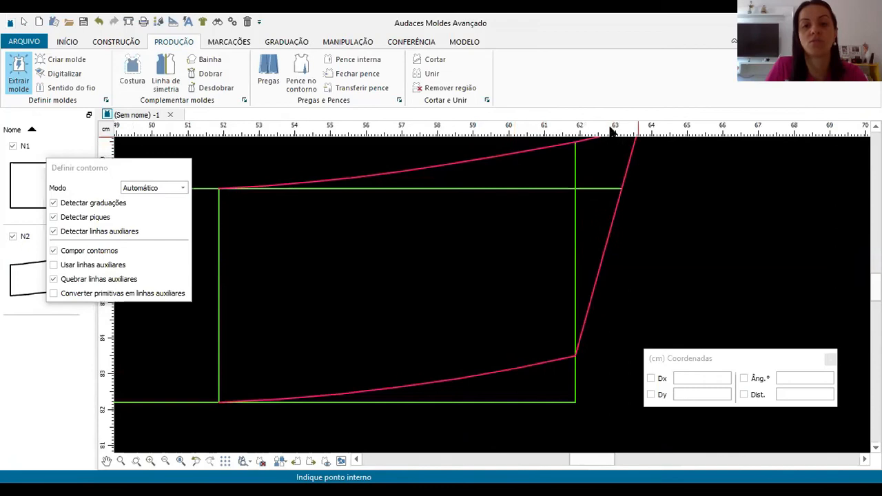
click(551, 233)
right_click(595, 178)
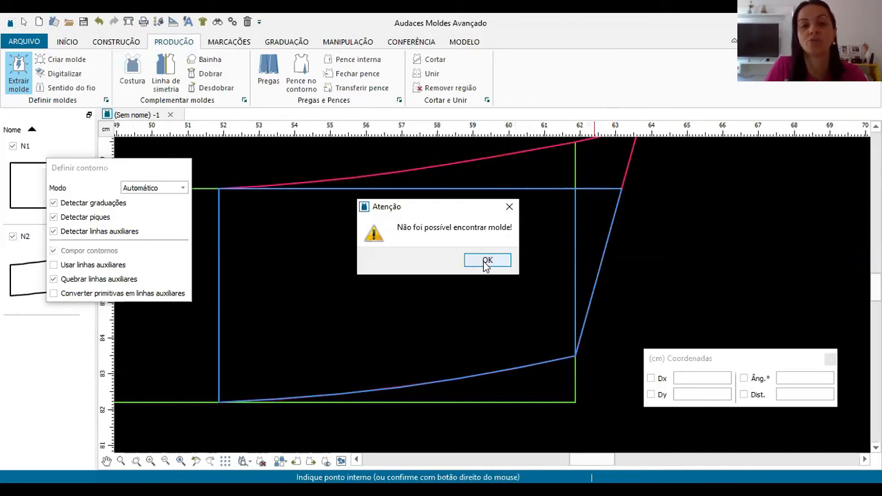
click(509, 206)
scroll(546, 243, down, 3)
scroll(538, 211, up, 5)
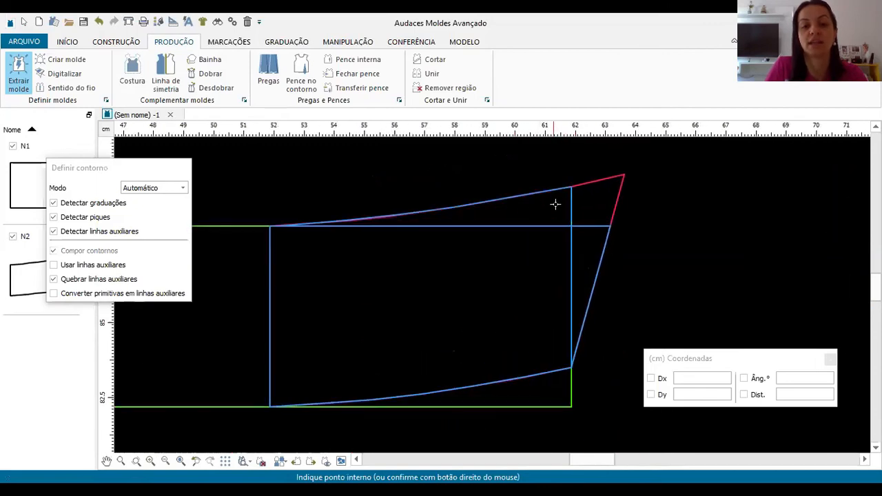
click(608, 198)
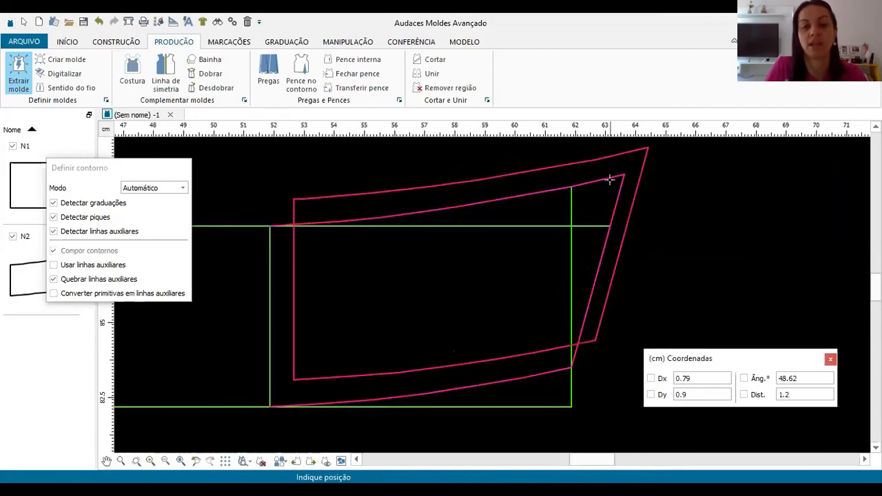
click(610, 179)
scroll(599, 173, down, 4)
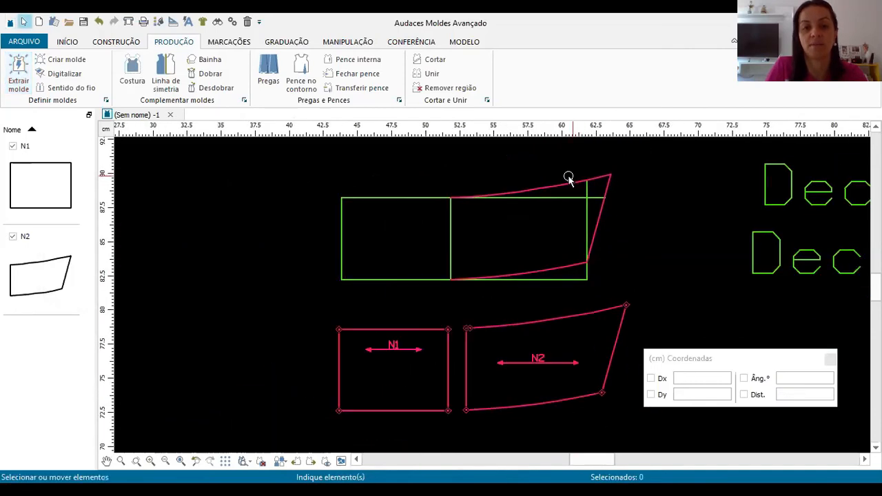
Try to align the front piece freehand against the back piece's adjoining edge.
scroll(574, 364, up, 3)
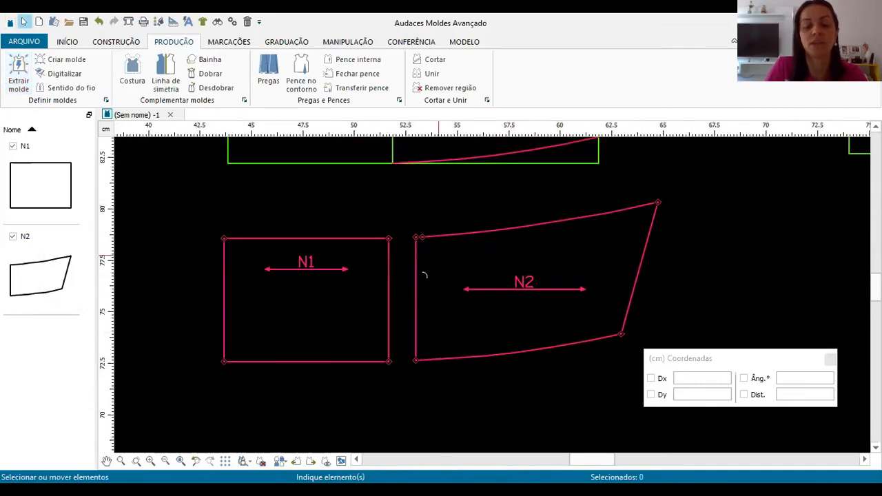
scroll(431, 243, down, 3)
click(419, 236)
drag(420, 233, 421, 234)
drag(420, 305, 410, 310)
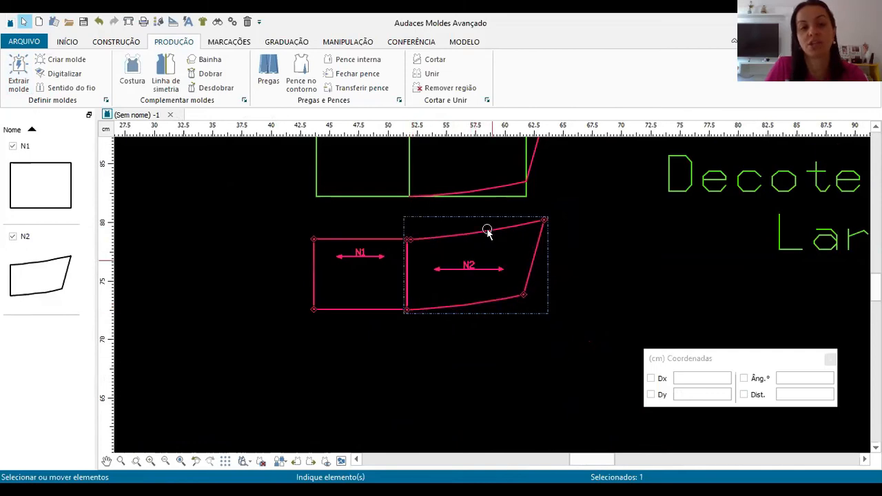
drag(467, 238, 488, 237)
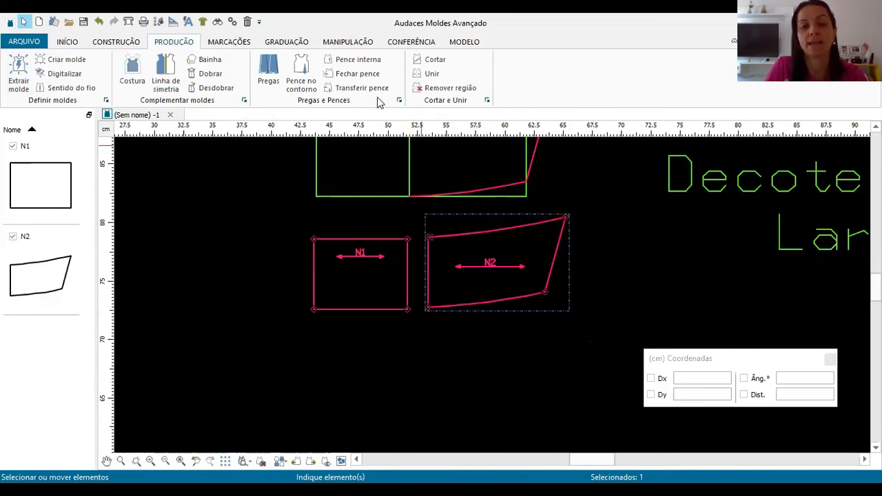
Move the front piece by its lower inner corner onto the back piece's adjoining lower corner with the Mover command.
click(351, 42)
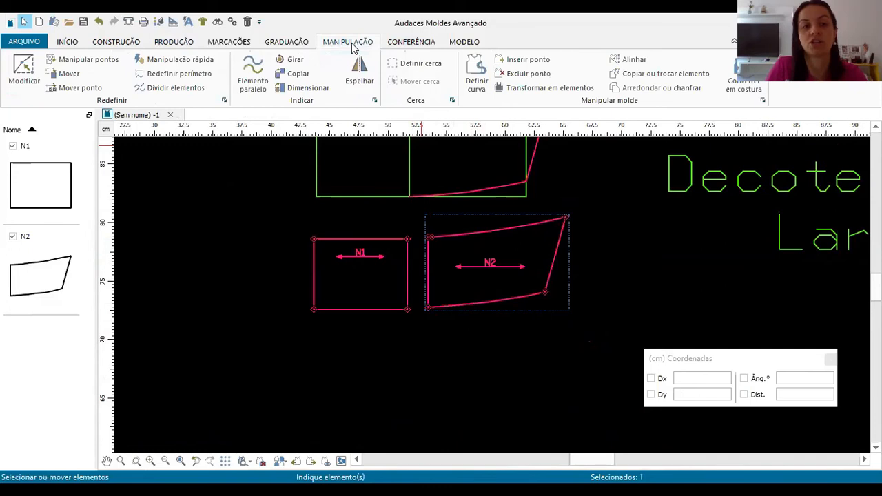
click(68, 74)
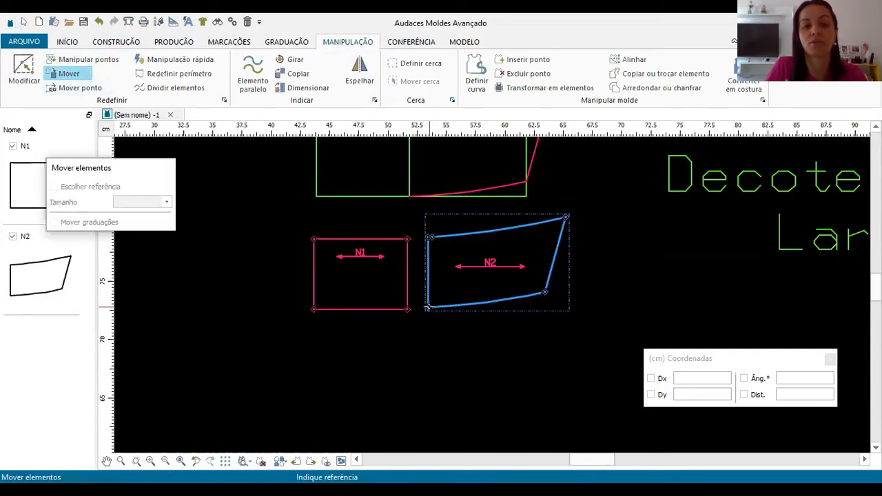
click(428, 307)
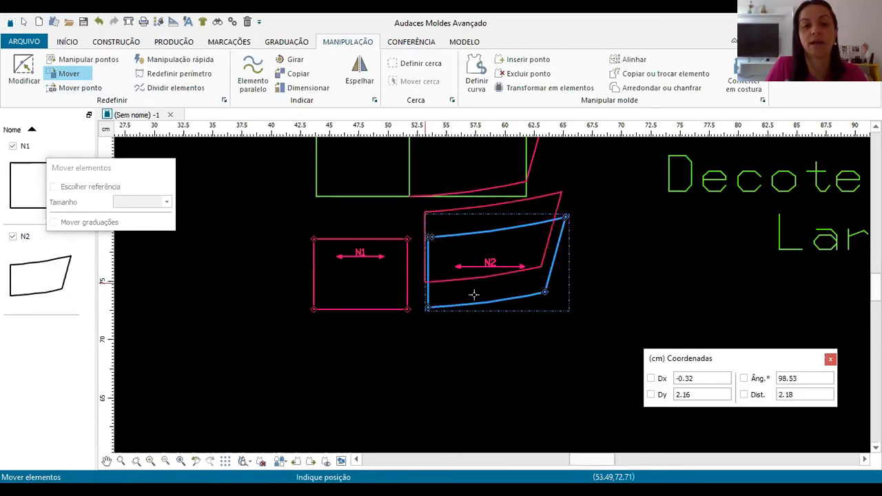
click(407, 308)
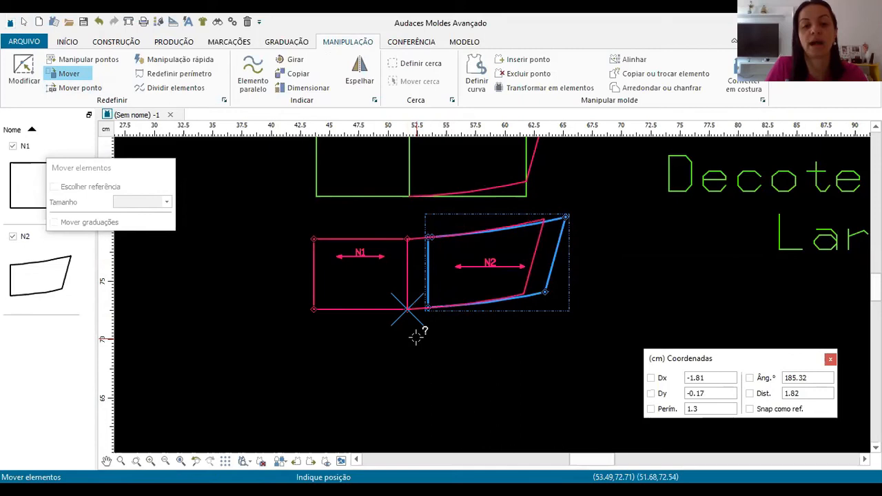
click(417, 337)
scroll(421, 257, up, 6)
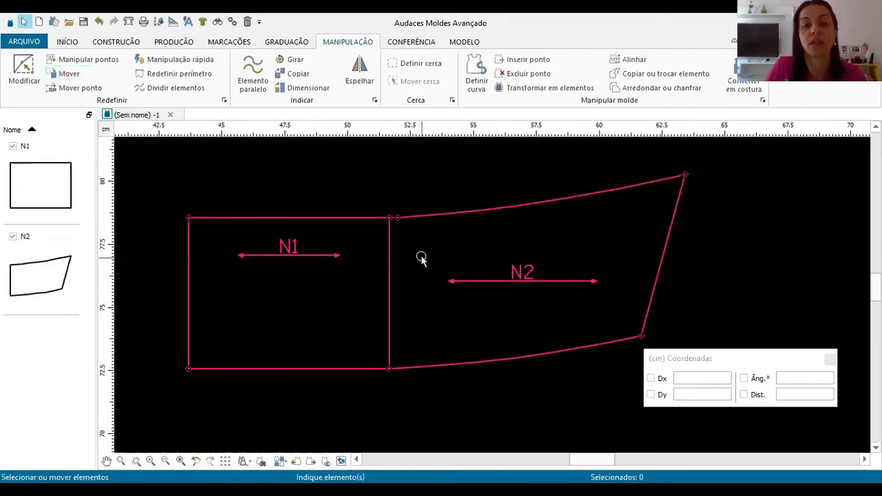
Separate the front piece from the back piece by about 4 cm and select the back piece.
click(419, 219)
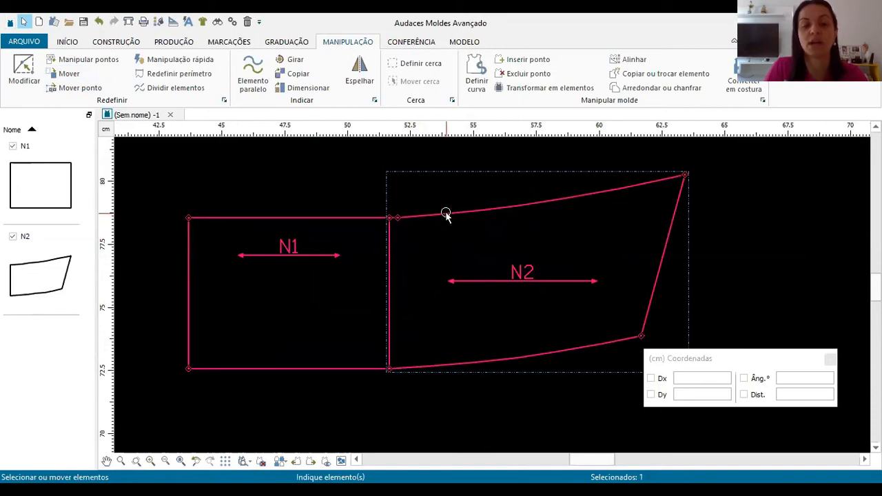
drag(446, 214, 542, 206)
click(387, 220)
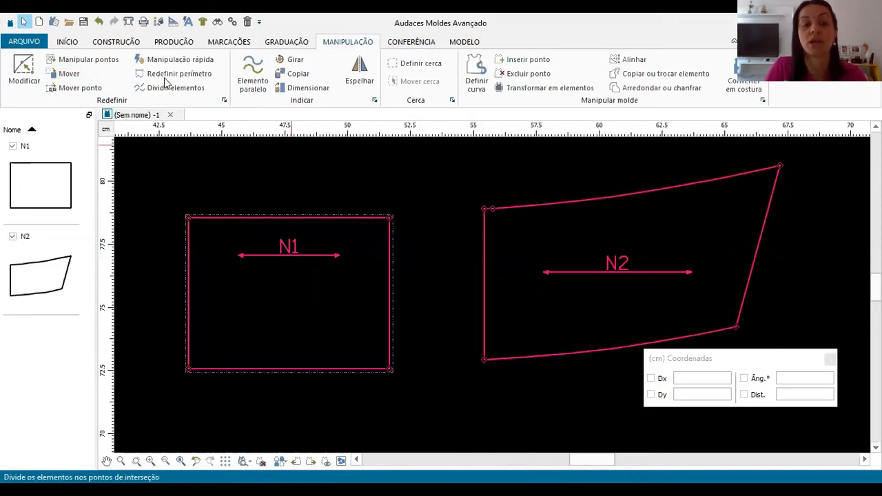
Draw a horizontal line outward from the back piece's upper corner facing the front piece, with Dx 1 and Dy 0.
click(116, 42)
click(28, 60)
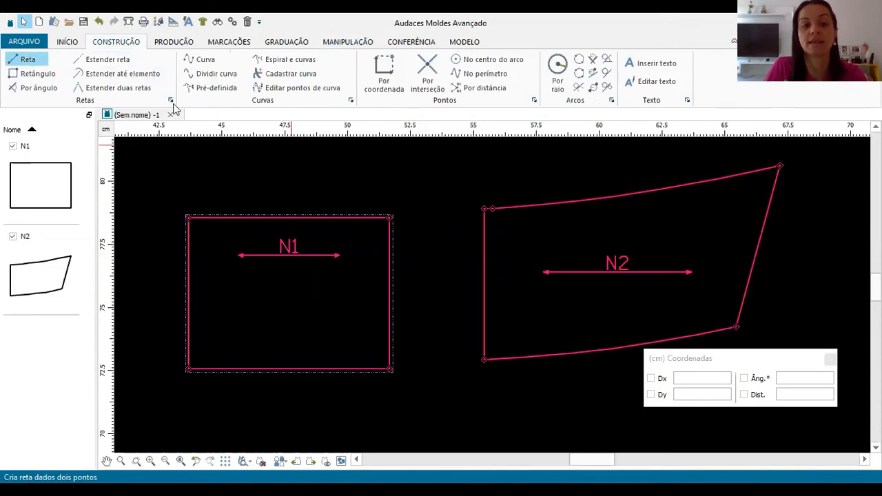
click(389, 219)
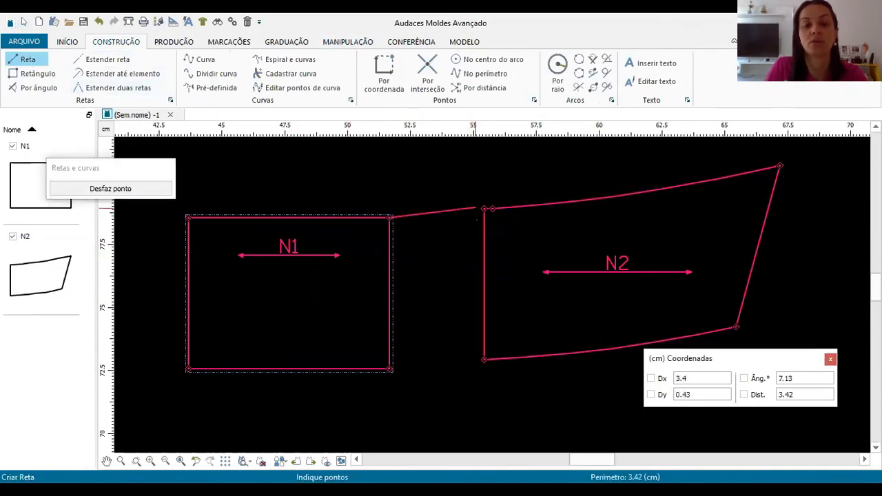
click(686, 378)
double_click(686, 379)
text(1)
key(Tab)
text(0)
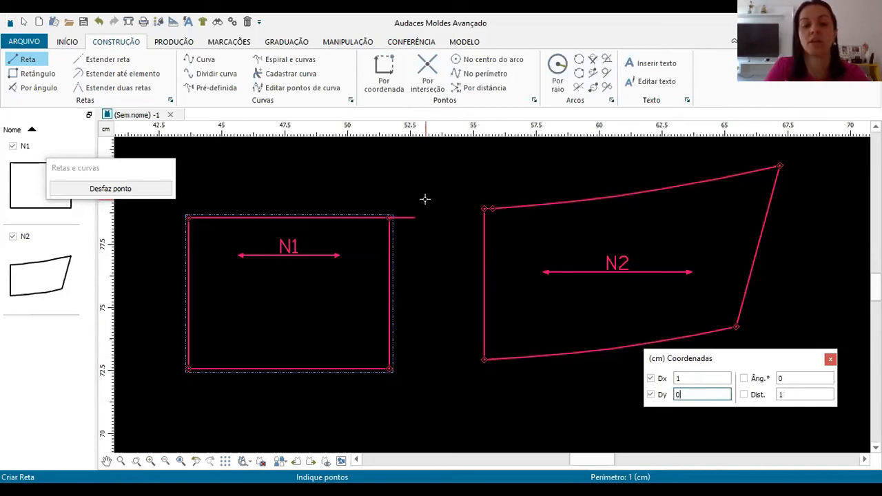
right_click(406, 222)
Recolour the 1 cm guide line to the custom bright green #55ff00.
click(406, 218)
click(68, 42)
click(19, 69)
click(323, 304)
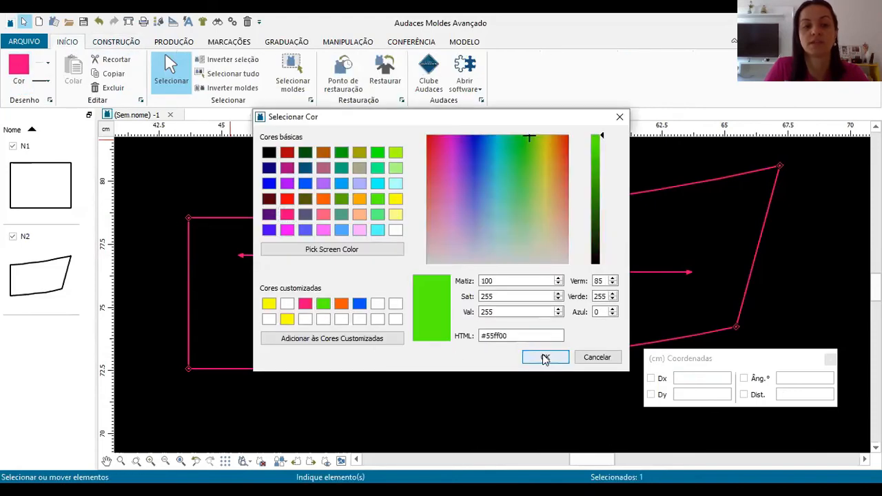
click(544, 357)
Move the front piece by its lower inner corner onto the back piece's adjacent lower corner.
click(485, 338)
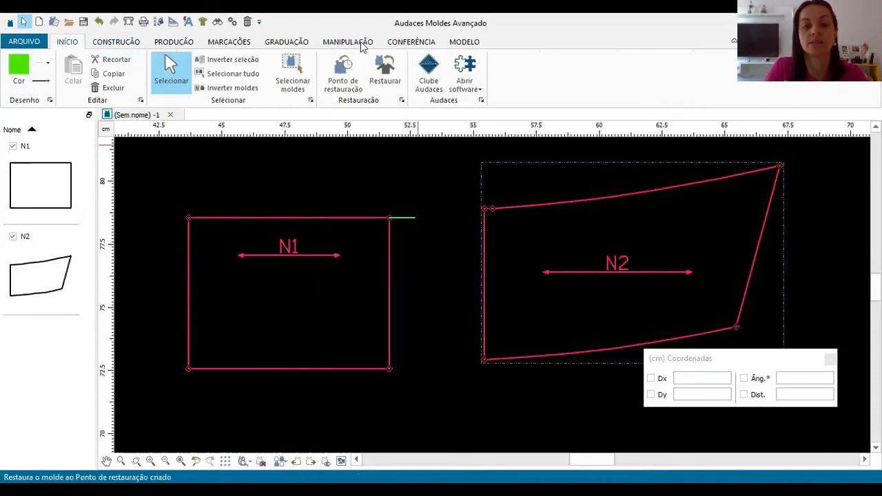
click(348, 41)
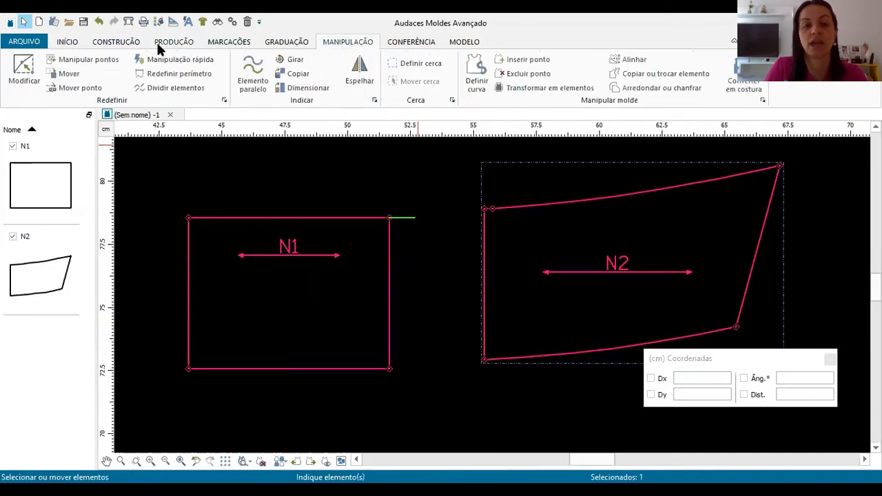
click(70, 74)
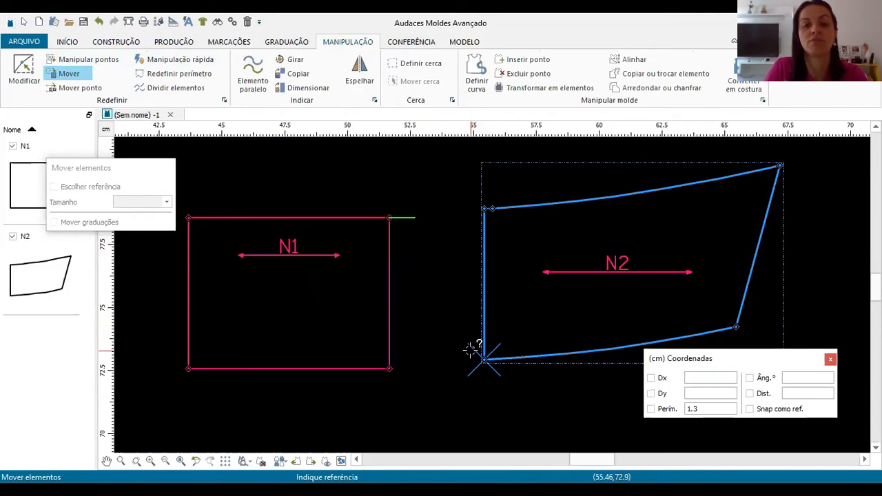
click(485, 358)
click(390, 363)
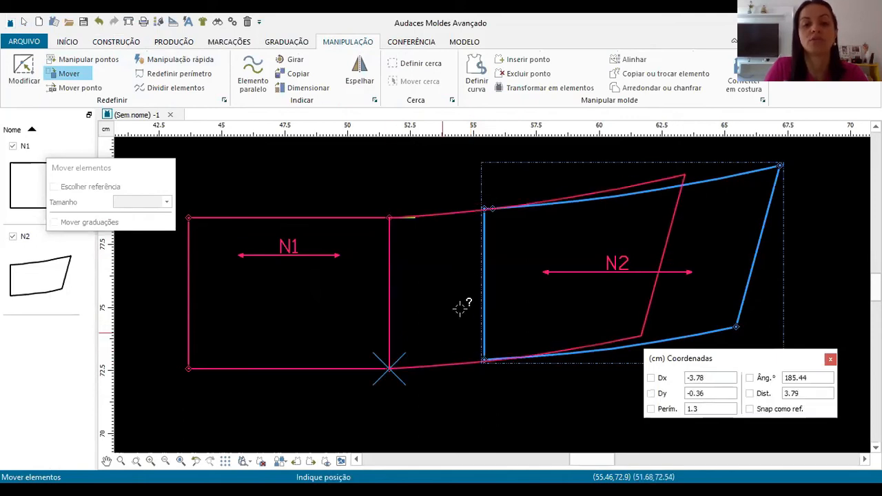
click(391, 370)
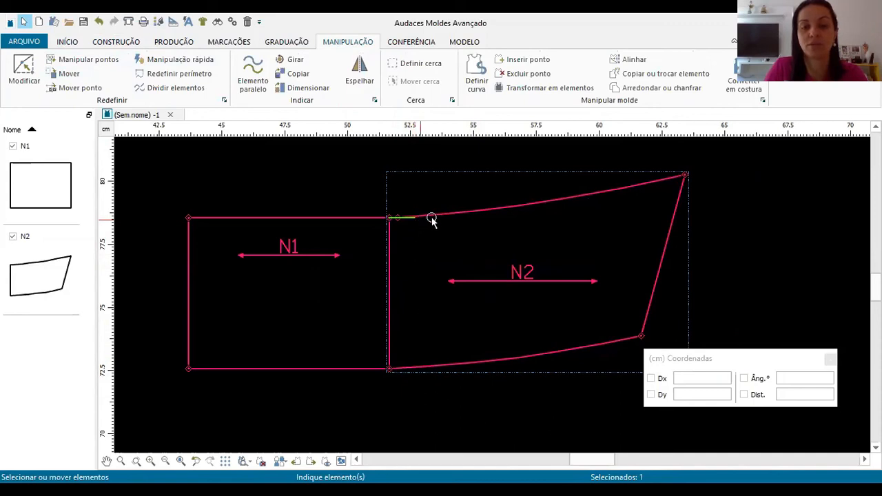
Try to rotate the front piece in 3 pontos mode about its lower inner corner, without a fixed angle, toward the green line's end.
click(295, 62)
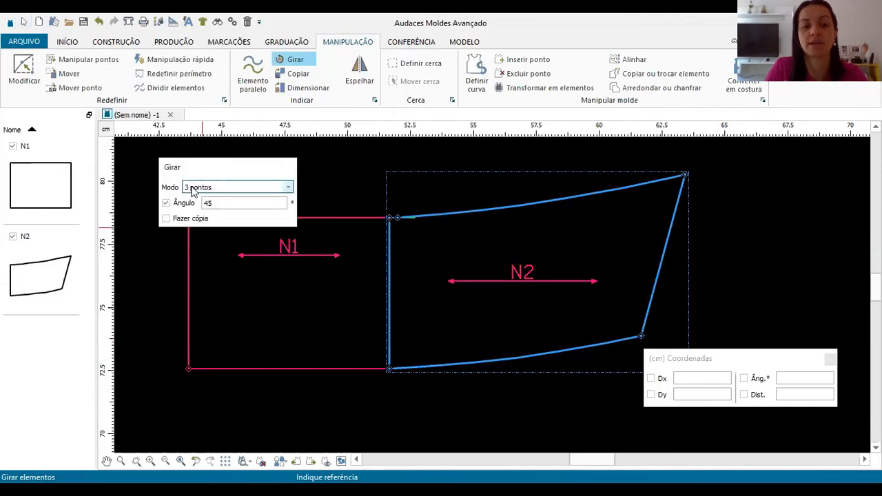
click(184, 205)
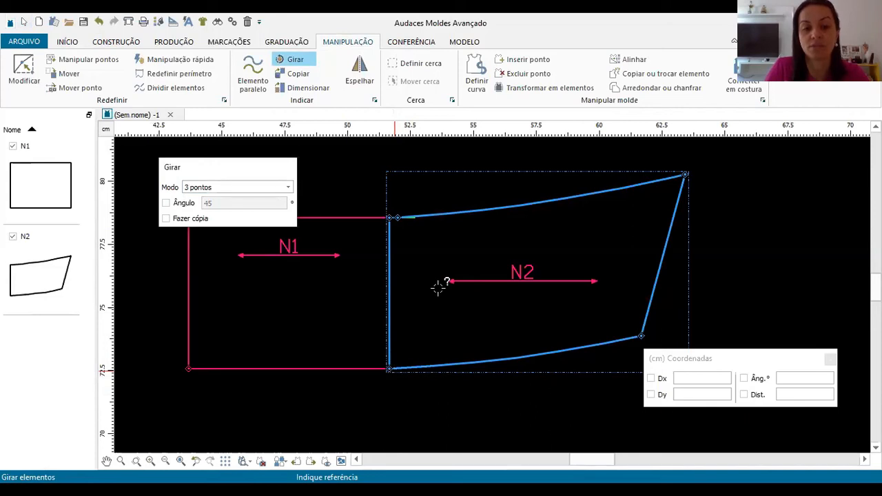
click(390, 369)
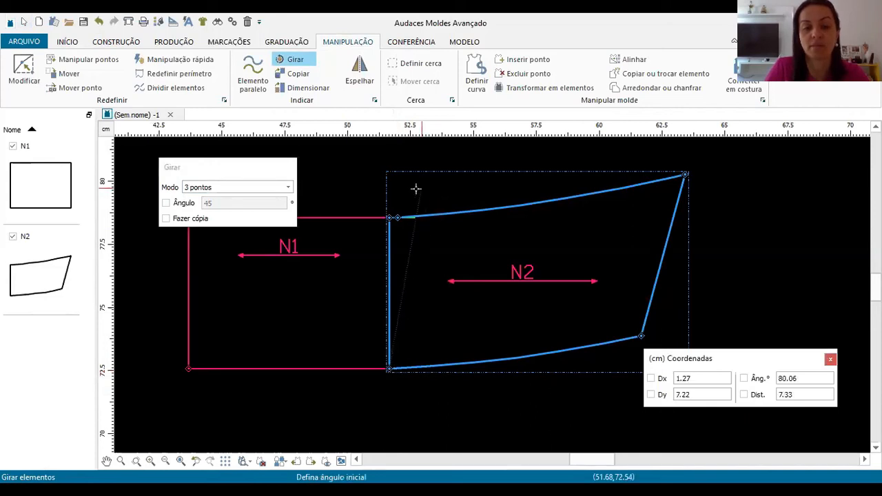
scroll(397, 211, up, 1)
scroll(387, 220, up, 1)
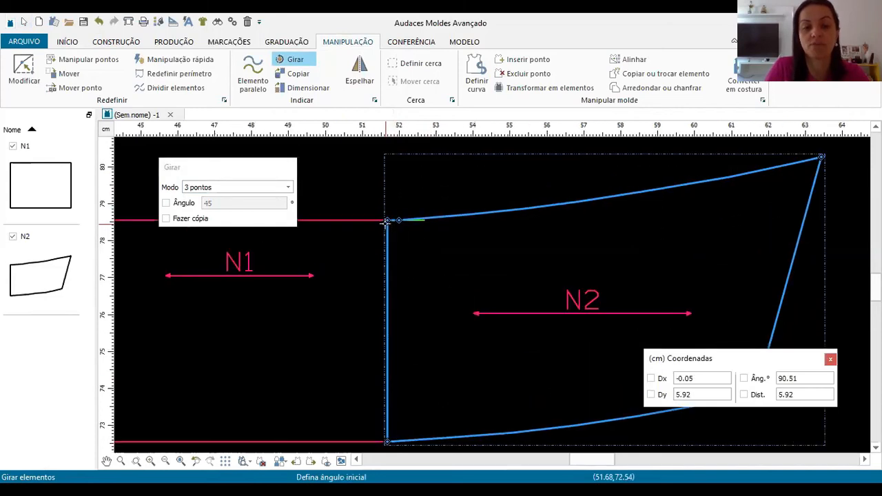
click(398, 223)
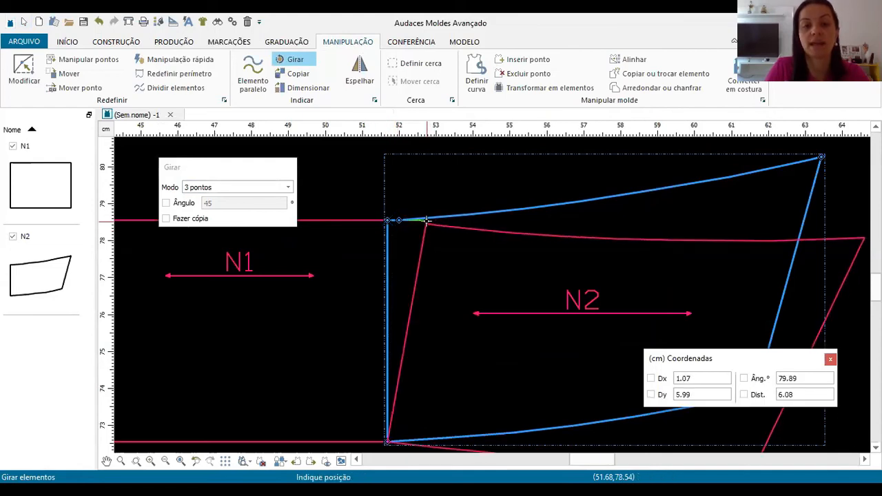
scroll(427, 221, up, 3)
scroll(420, 231, up, 2)
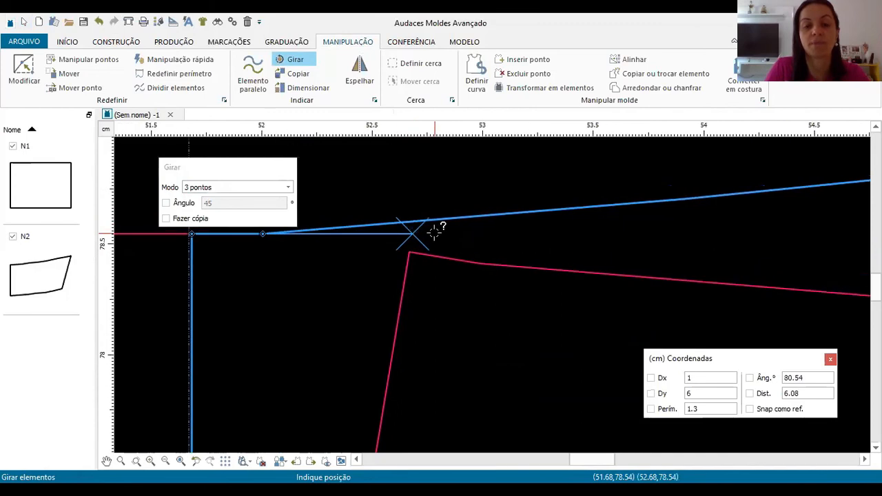
scroll(435, 228, down, 5)
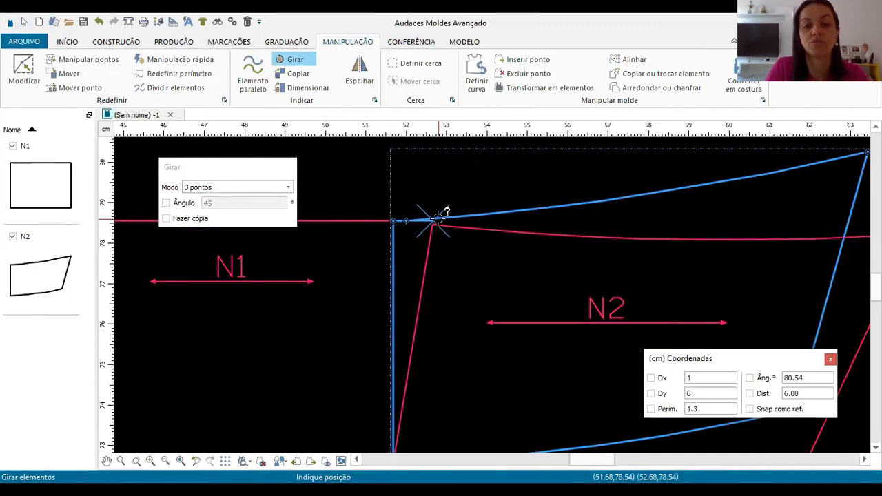
scroll(439, 220, down, 2)
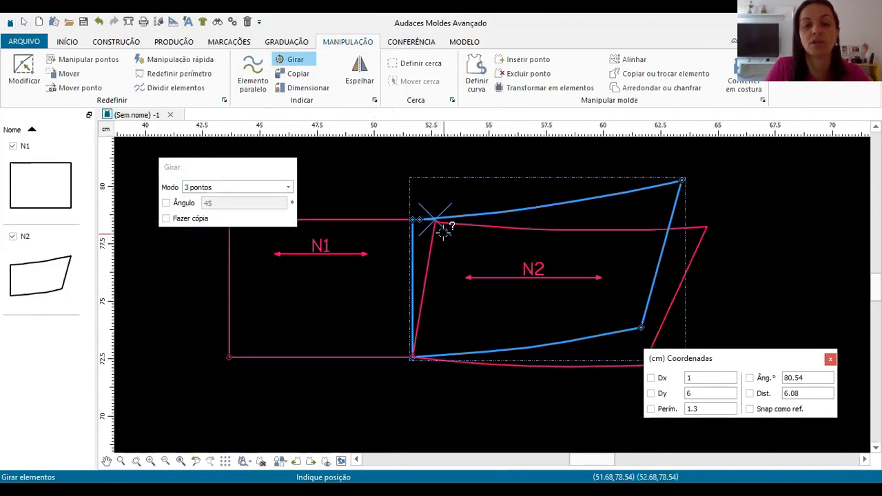
key(Escape)
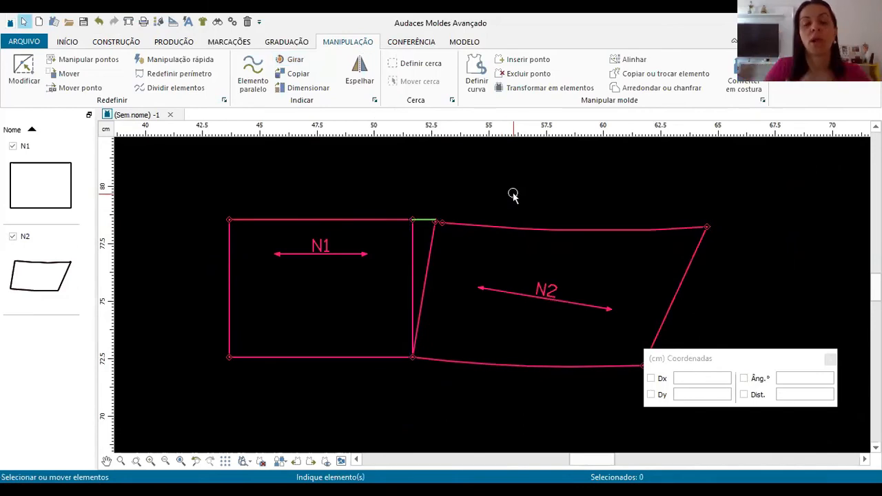
click(99, 22)
Delete the extra point on the front piece's upper edge beside its inner corner.
scroll(441, 216, up, 8)
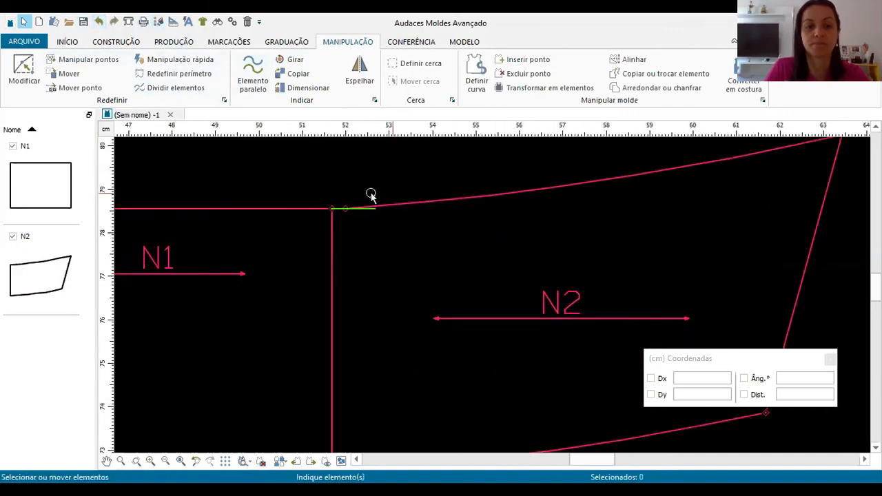
click(384, 218)
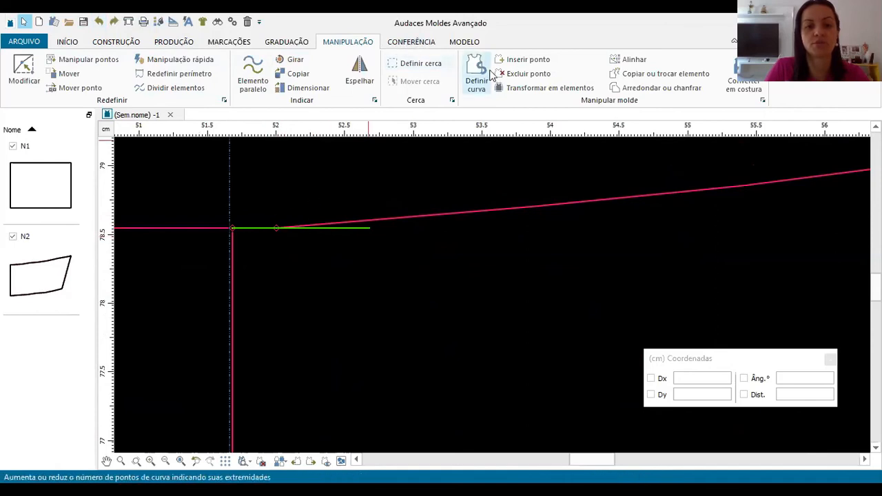
click(527, 73)
click(306, 240)
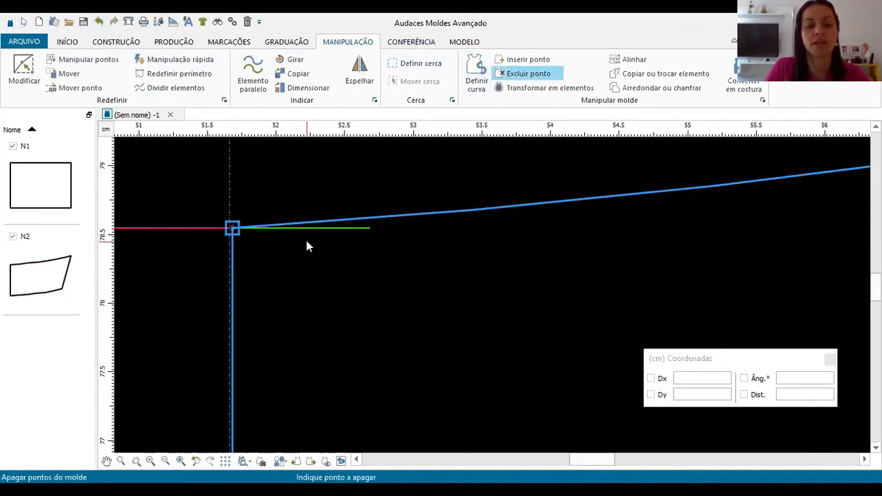
key(Escape)
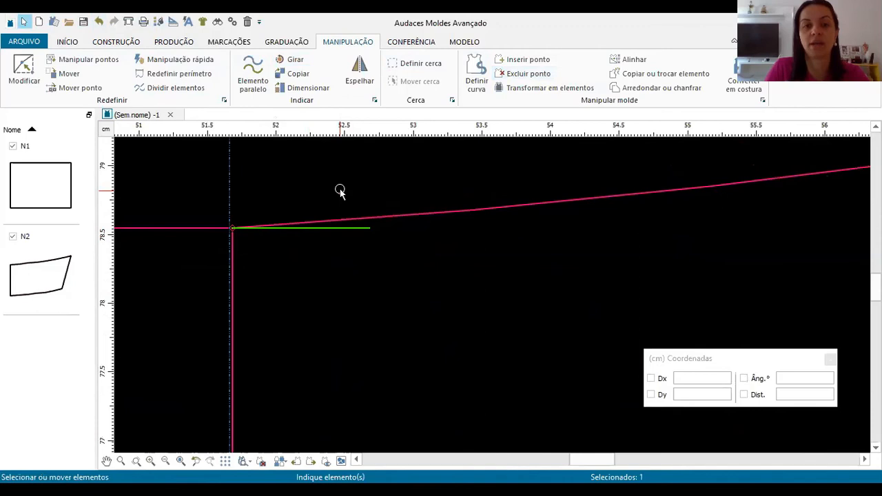
Rotate the front piece in 3 pontos mode about its lower inner corner, bringing its upper inner corner toward the green line's outer end.
scroll(340, 191, down, 5)
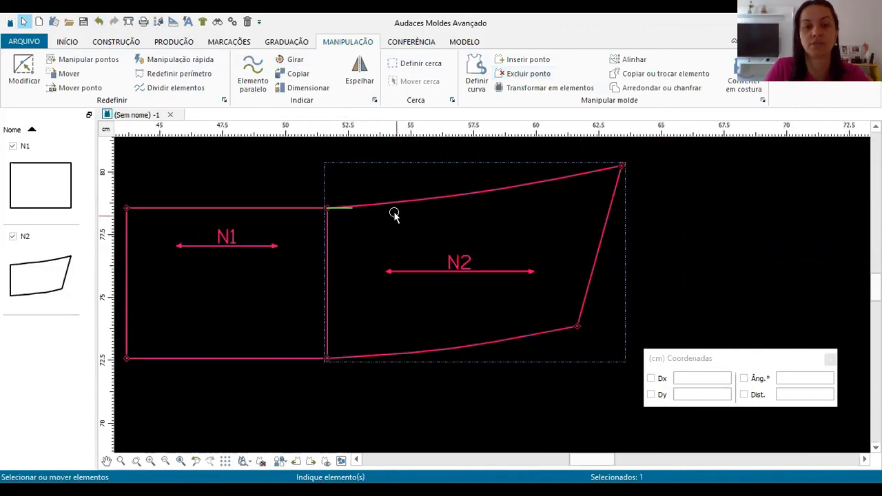
scroll(394, 214, up, 1)
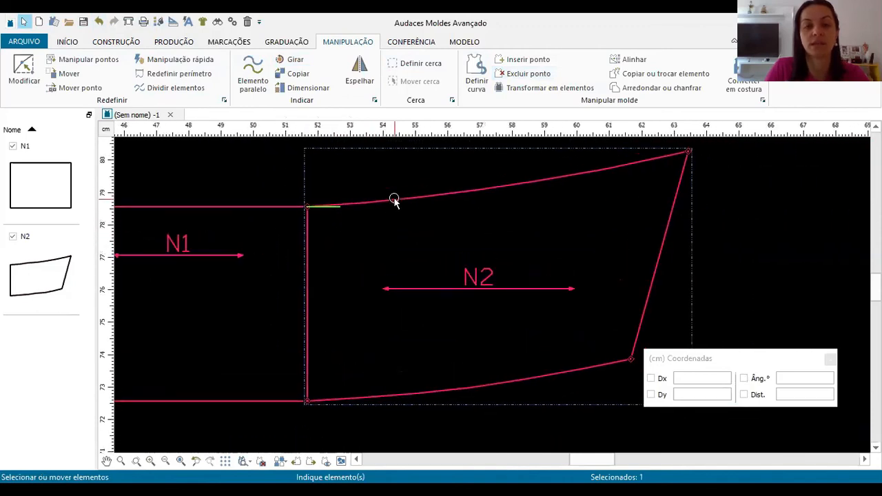
click(295, 60)
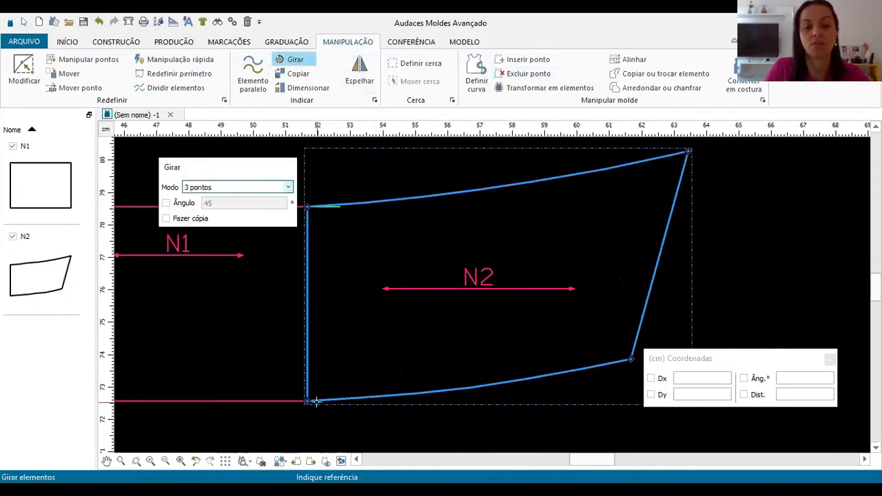
key(Return)
click(338, 365)
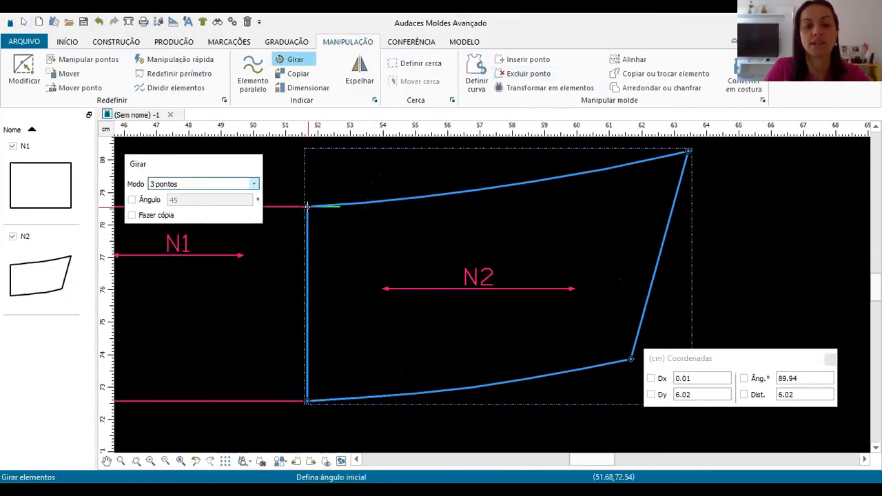
key(Return)
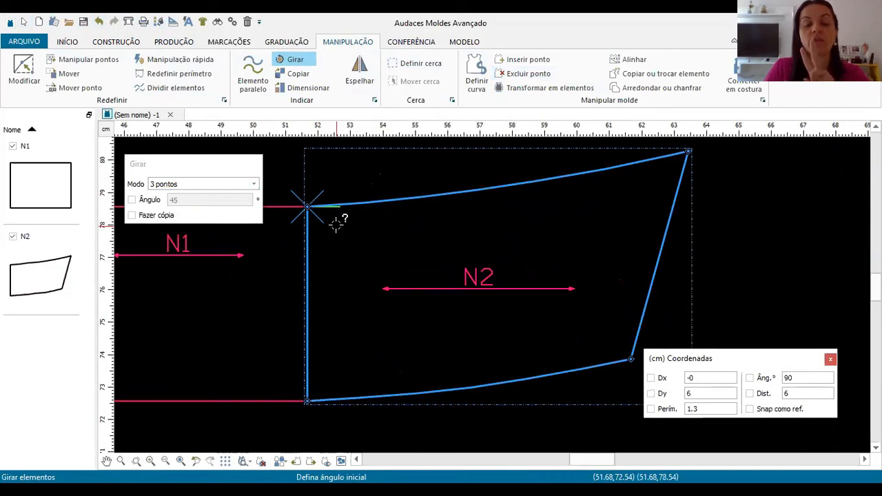
key(Return)
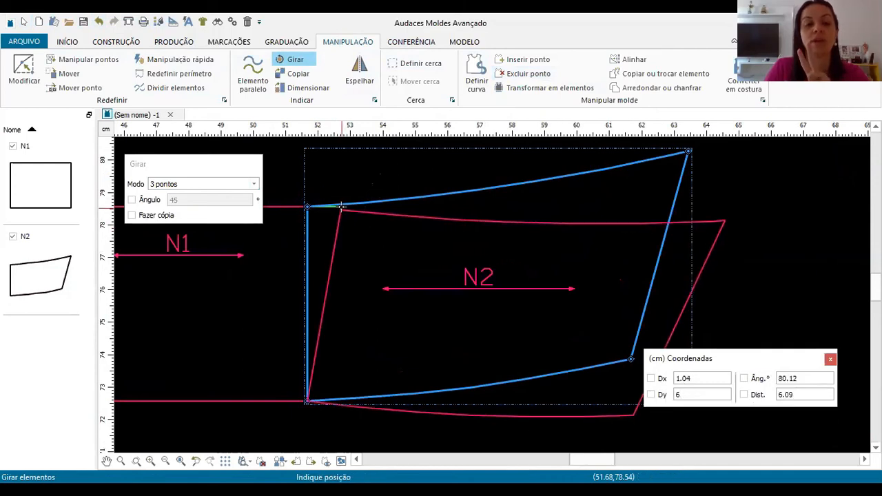
click(341, 205)
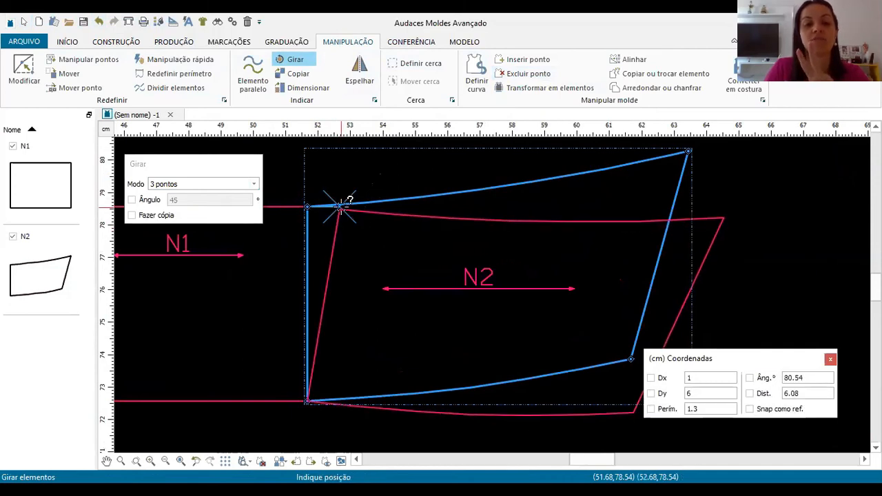
click(376, 233)
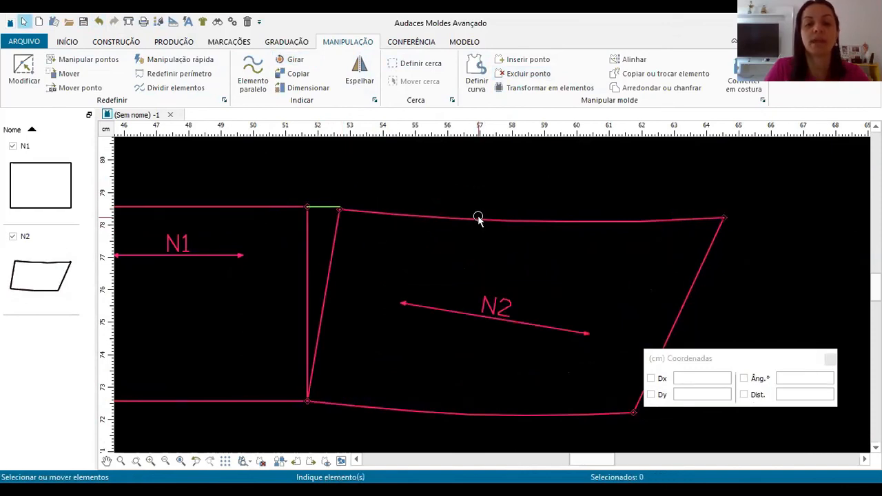
Modify the green opening line so its outer end meets the front piece's upper inner corner.
scroll(478, 217, down, 4)
scroll(400, 200, up, 1)
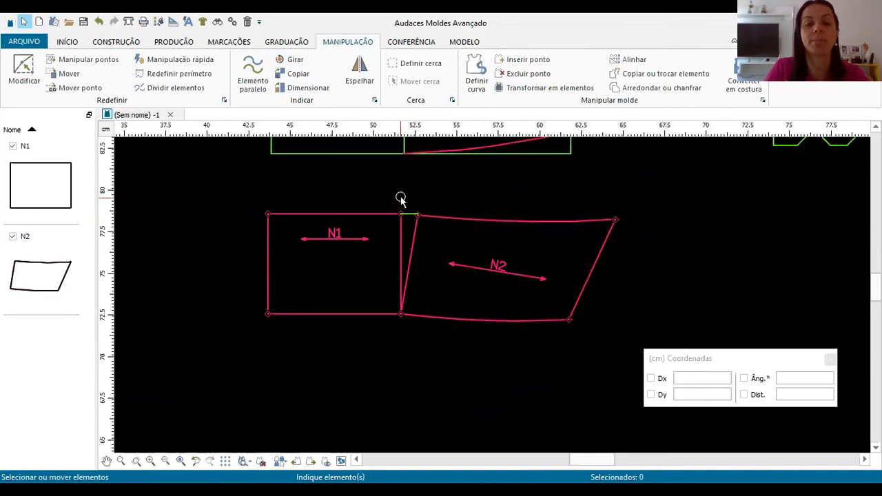
scroll(419, 229, up, 3)
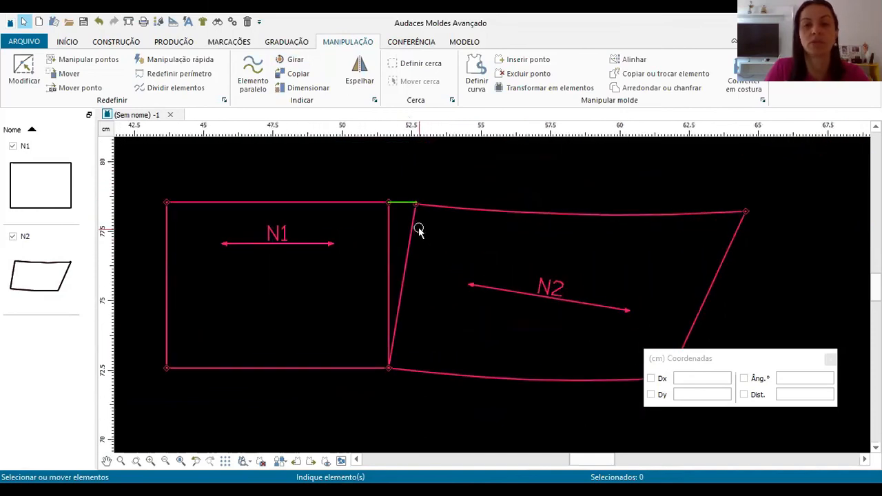
scroll(368, 189, up, 4)
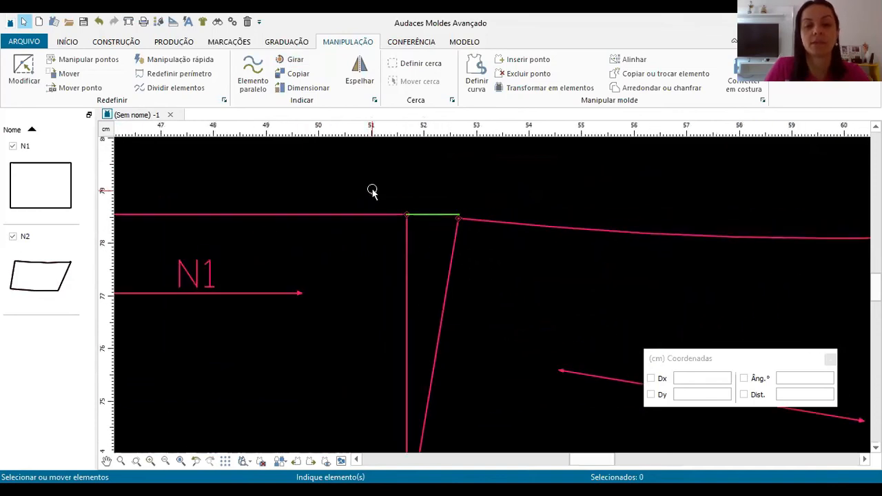
scroll(549, 220, up, 2)
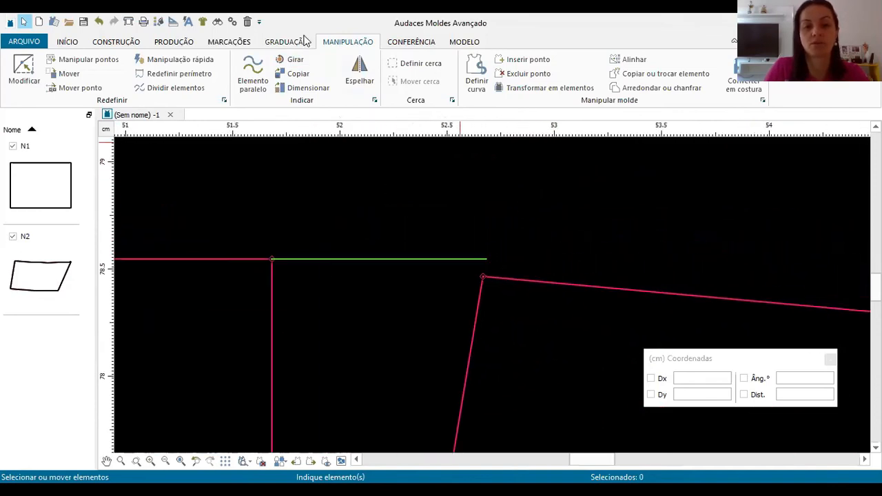
click(25, 67)
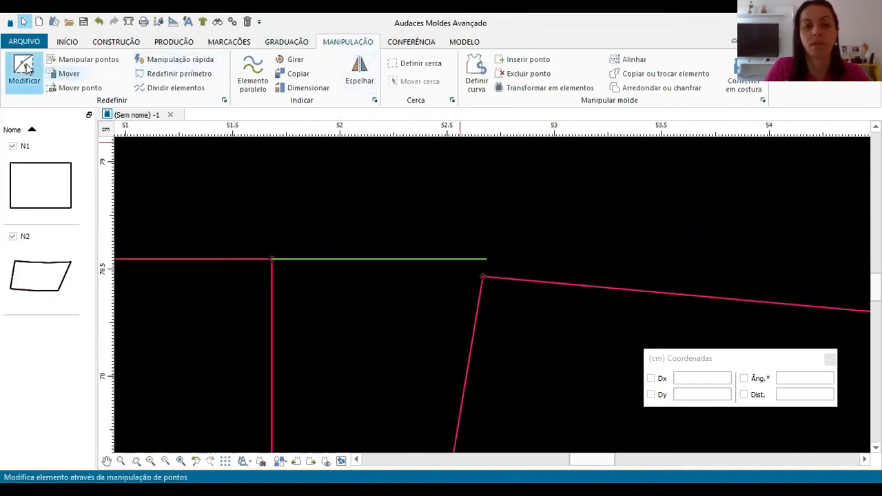
click(483, 260)
right_click(506, 260)
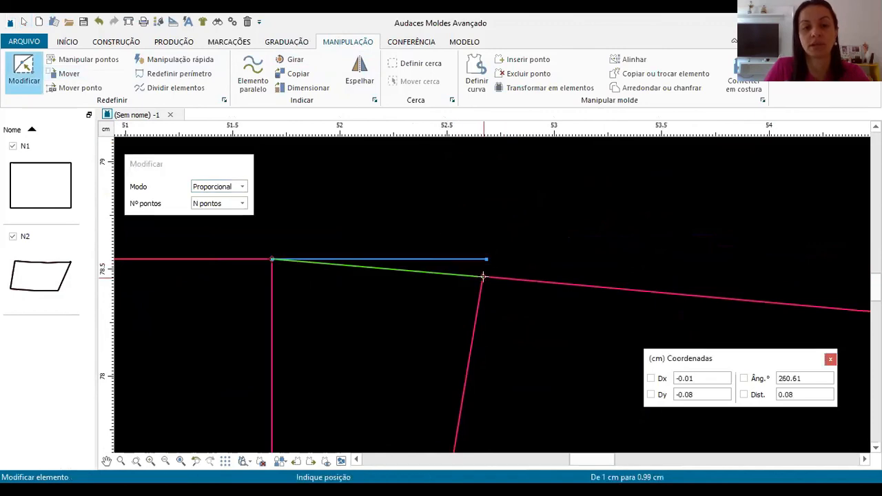
click(483, 276)
right_click(516, 235)
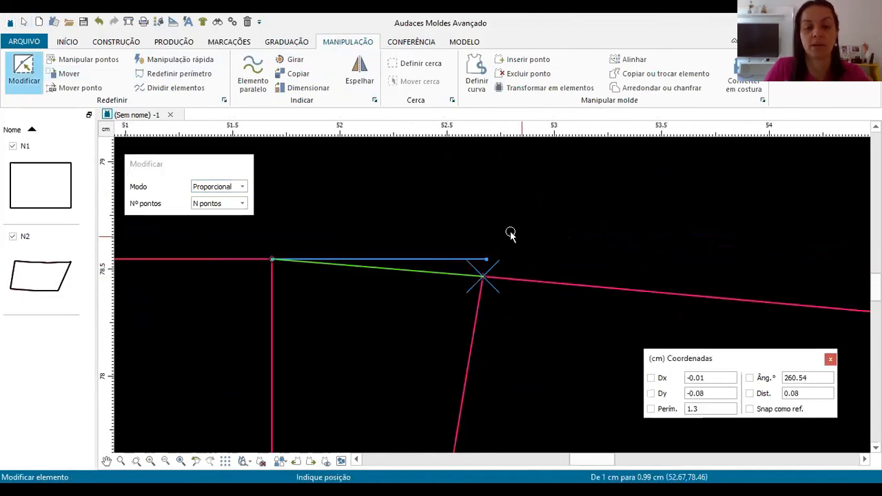
Extract the back piece, the wedge opening and the front piece as one combined collar piece, placed below the originals.
scroll(500, 227, down, 5)
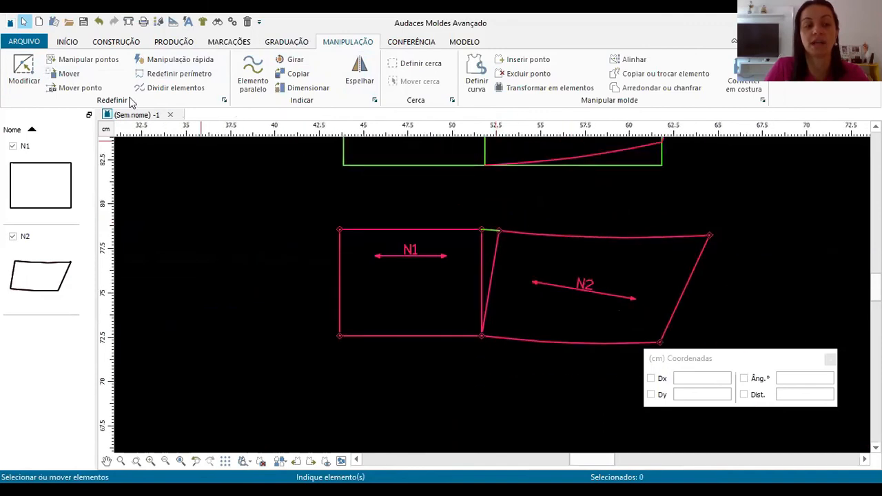
click(116, 41)
click(67, 41)
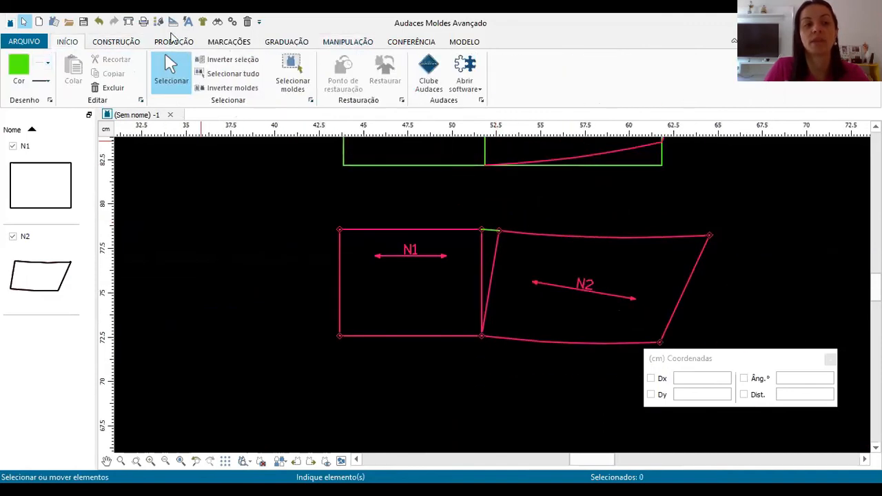
click(172, 41)
click(19, 76)
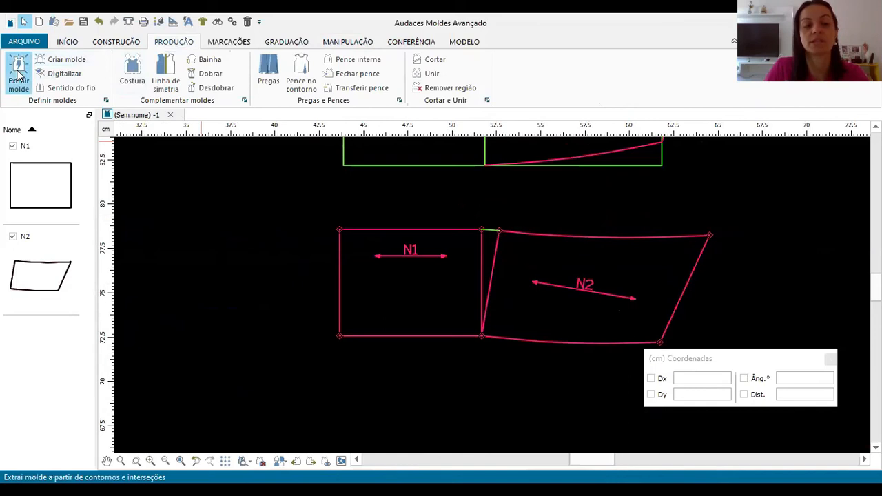
click(479, 246)
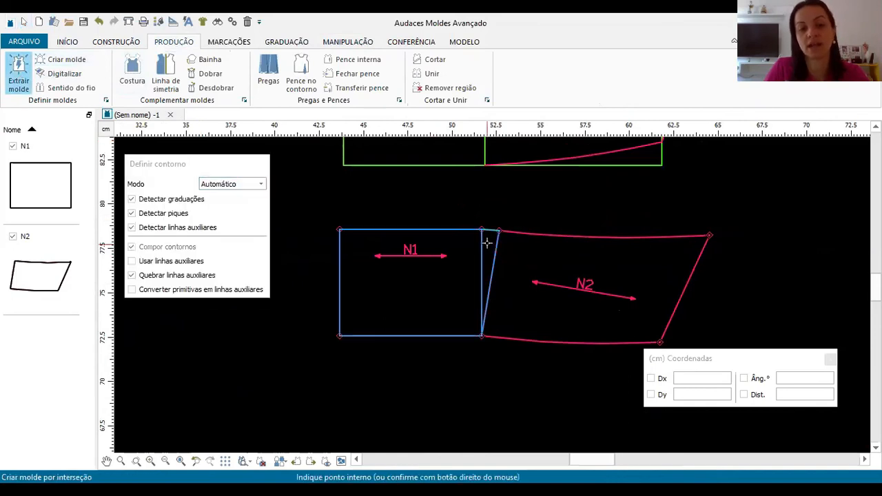
click(516, 253)
scroll(516, 253, down, 3)
right_click(515, 264)
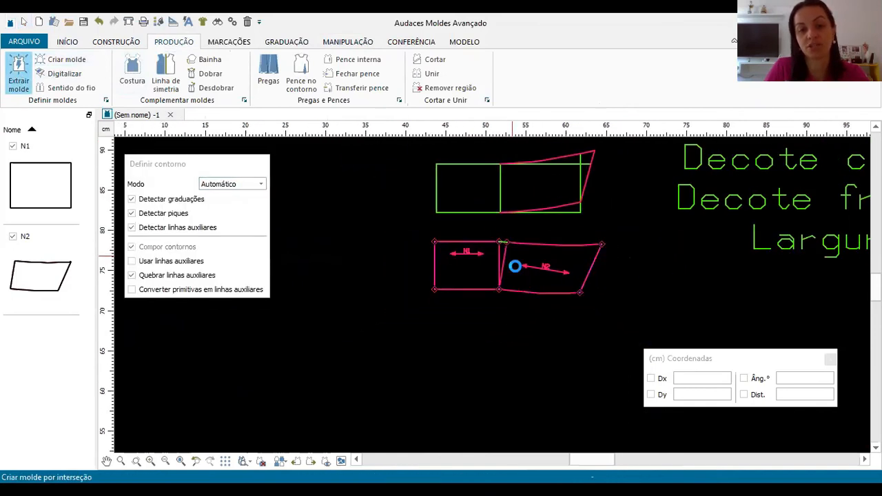
click(513, 342)
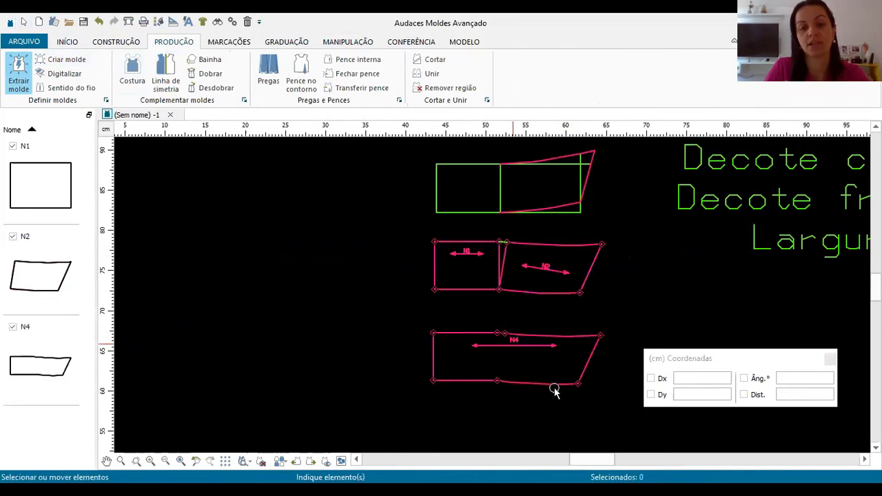
Delete the extra point on the combined collar's upper edge, just to the front side of the back piece's corner.
scroll(483, 390, up, 4)
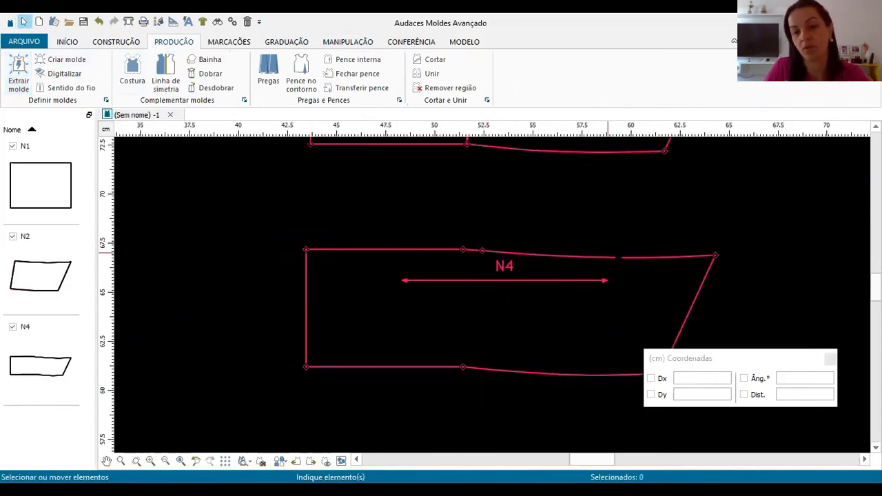
scroll(488, 262, up, 1)
scroll(488, 261, up, 1)
scroll(489, 258, down, 3)
scroll(483, 237, up, 2)
scroll(476, 276, up, 4)
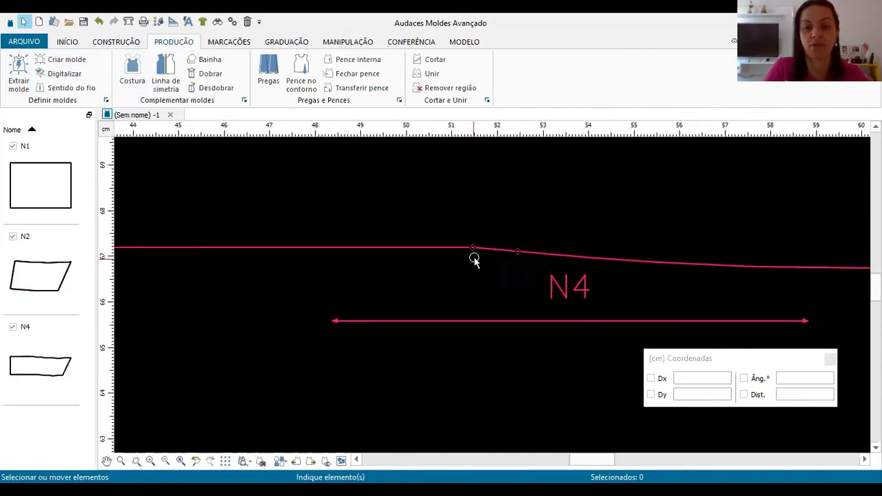
scroll(475, 258, down, 3)
click(497, 254)
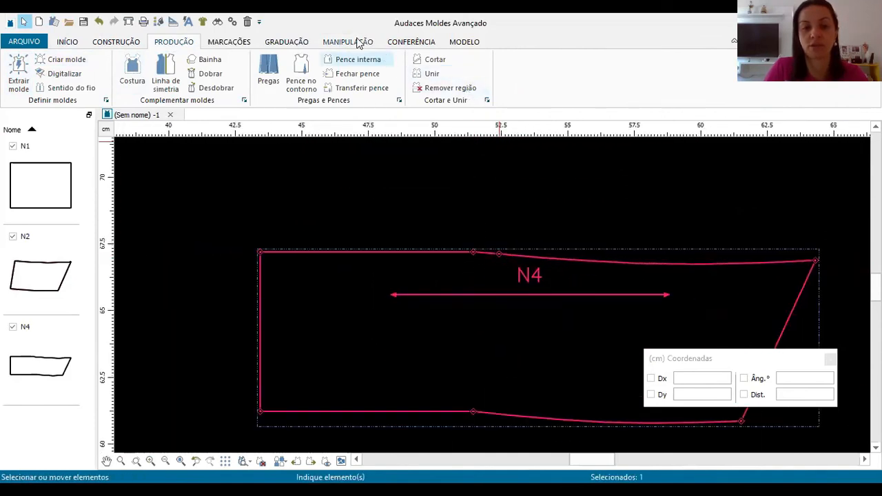
click(355, 41)
click(528, 73)
click(529, 212)
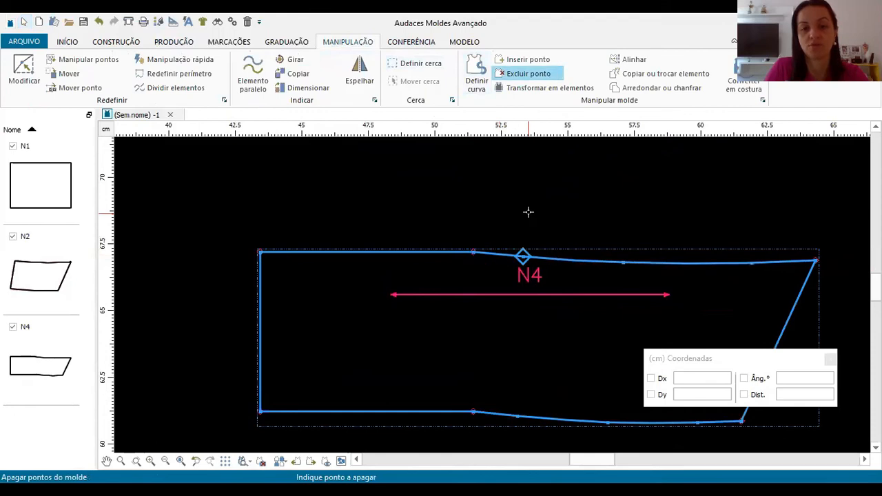
right_click(507, 181)
scroll(507, 181, down, 2)
click(476, 358)
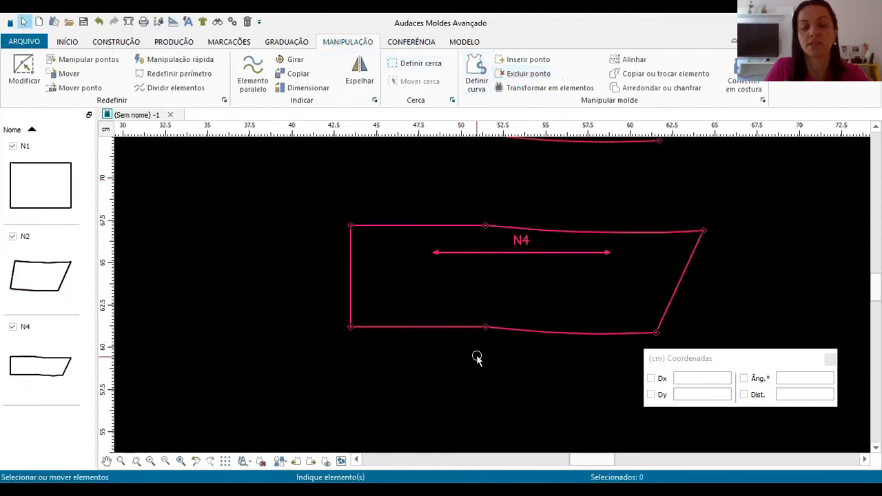
Create a 1 cm seam allowance on the collar's upper, lower and slanted front edges, leaving the centre back edge without one.
click(833, 359)
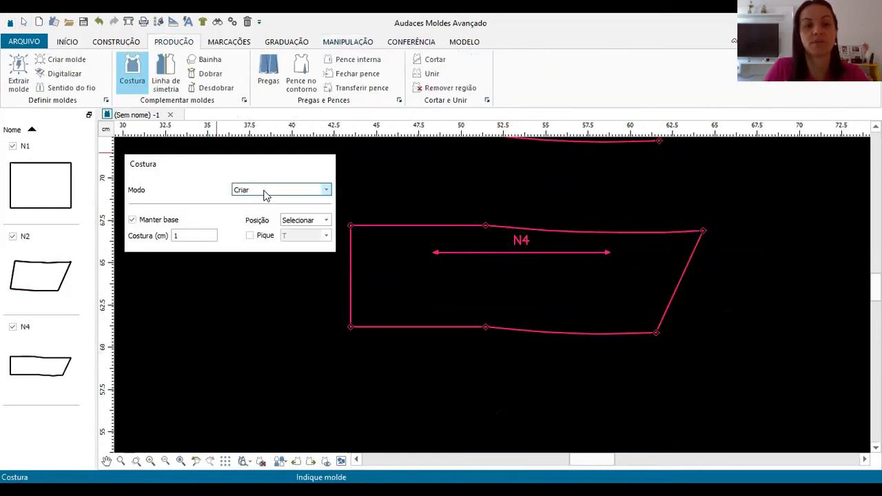
click(265, 193)
click(267, 201)
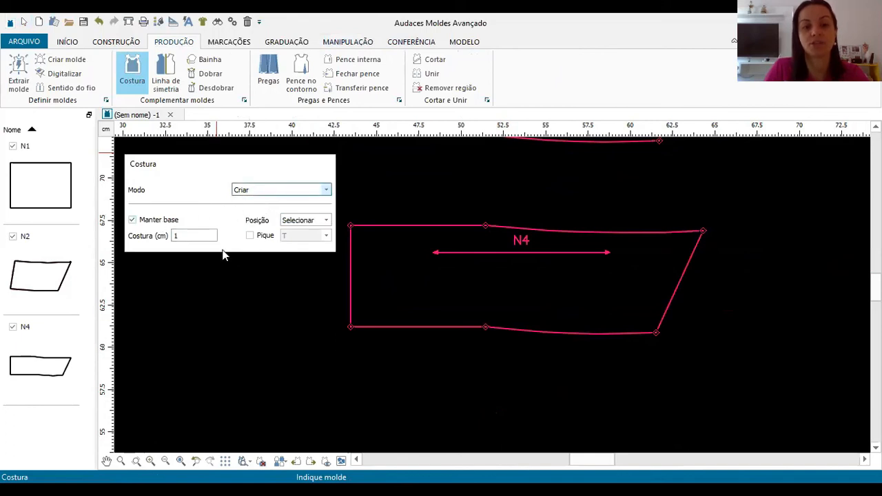
click(456, 227)
click(475, 228)
click(579, 232)
click(672, 287)
click(614, 332)
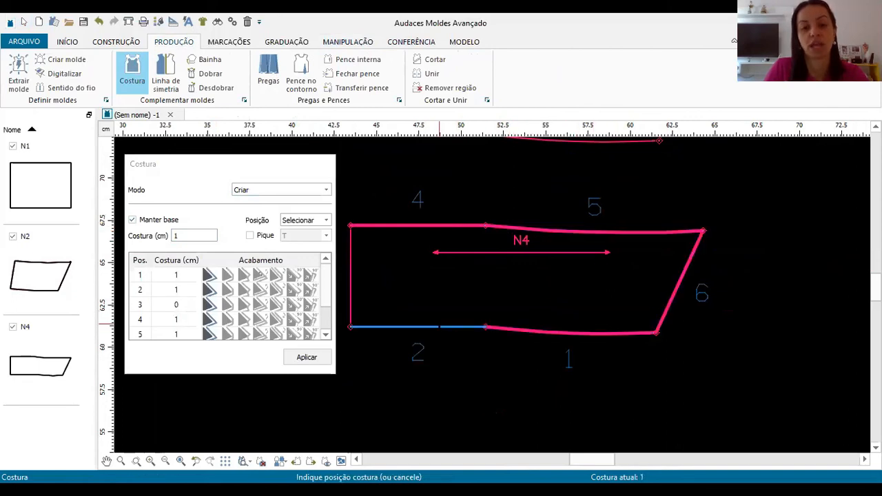
right_click(439, 327)
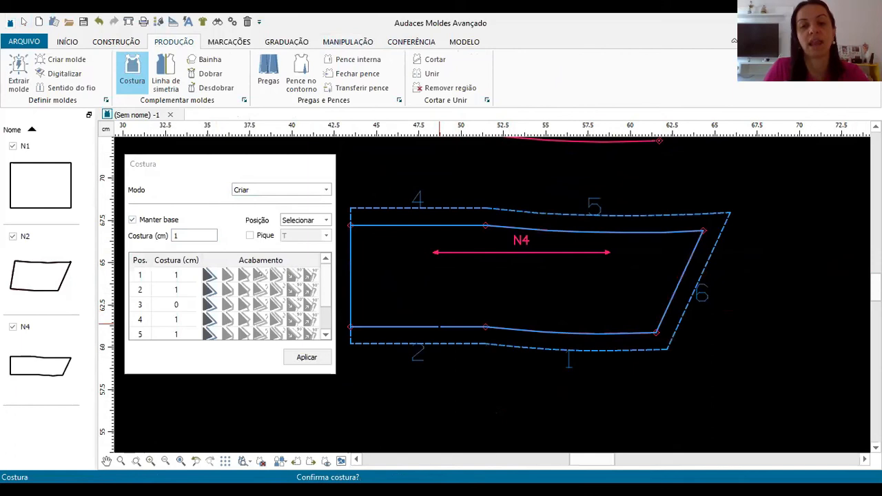
right_click(439, 327)
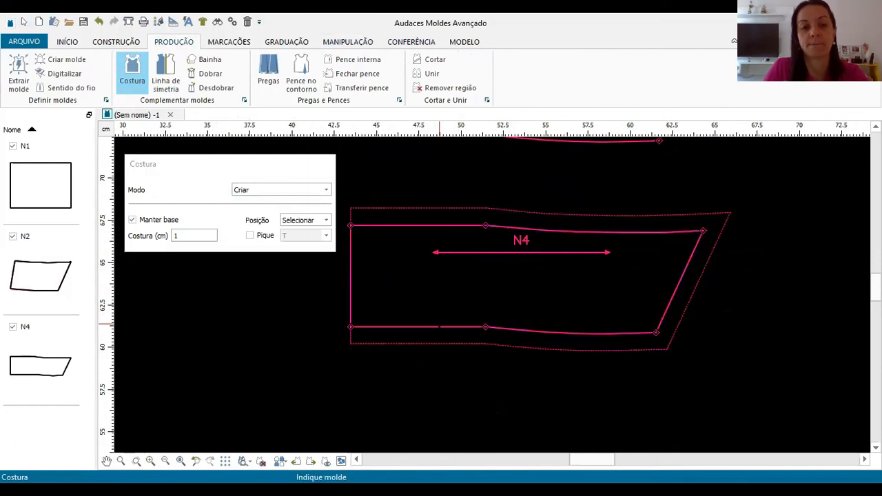
key(Escape)
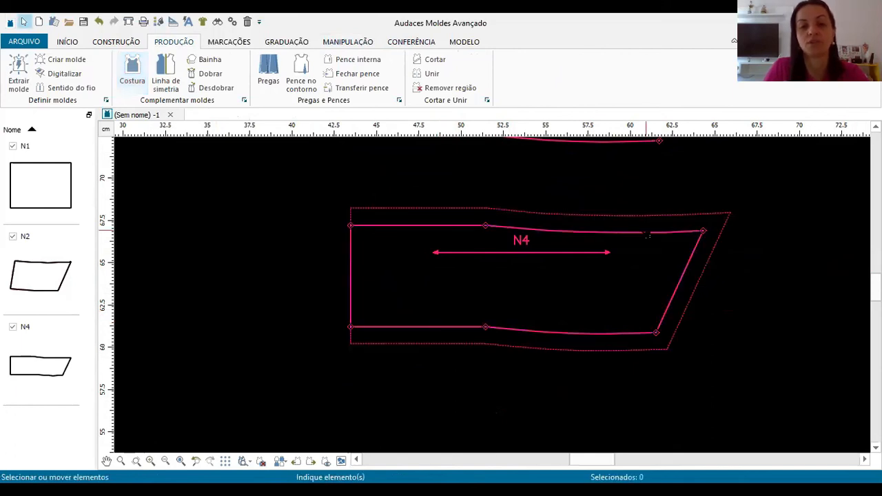
Unfold the half collar automatically across its centre back edge, with the grain line in the middle of the piece.
click(651, 244)
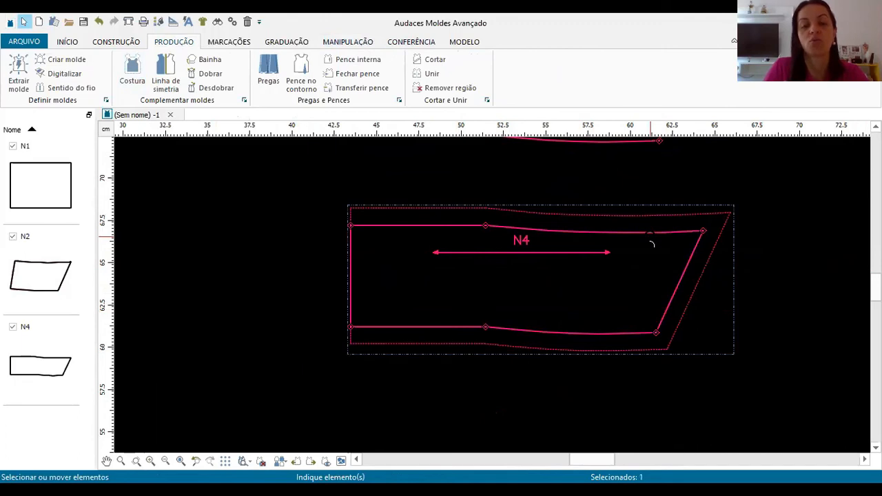
click(213, 94)
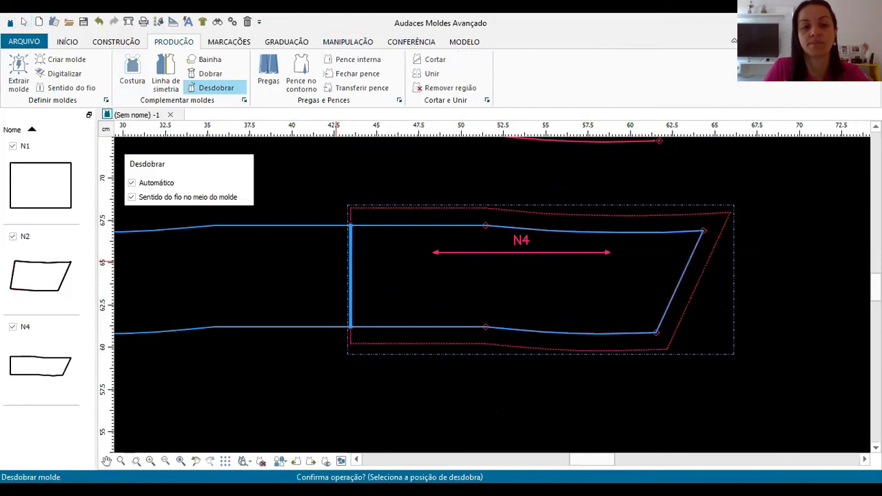
click(336, 262)
scroll(605, 205, down, 7)
right_click(433, 189)
scroll(432, 187, up, 4)
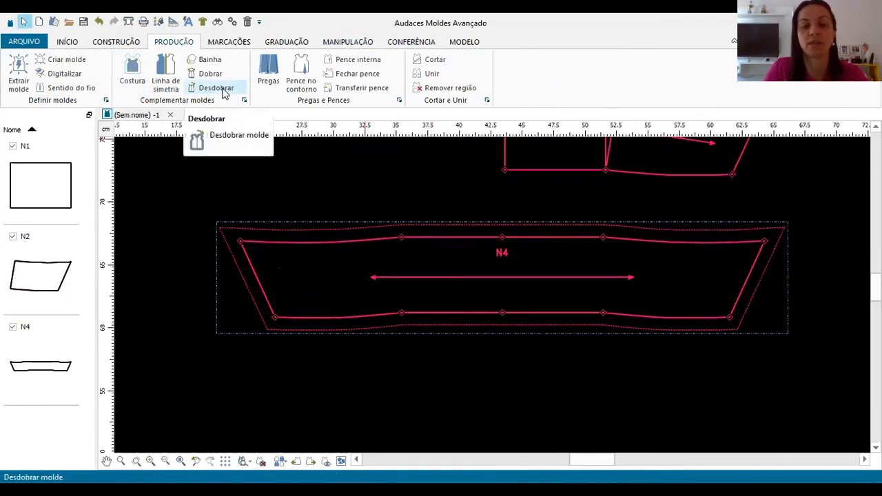
Rename the unfolded collar piece as GOLA ESPORTE 2X in its properties.
right_click(561, 239)
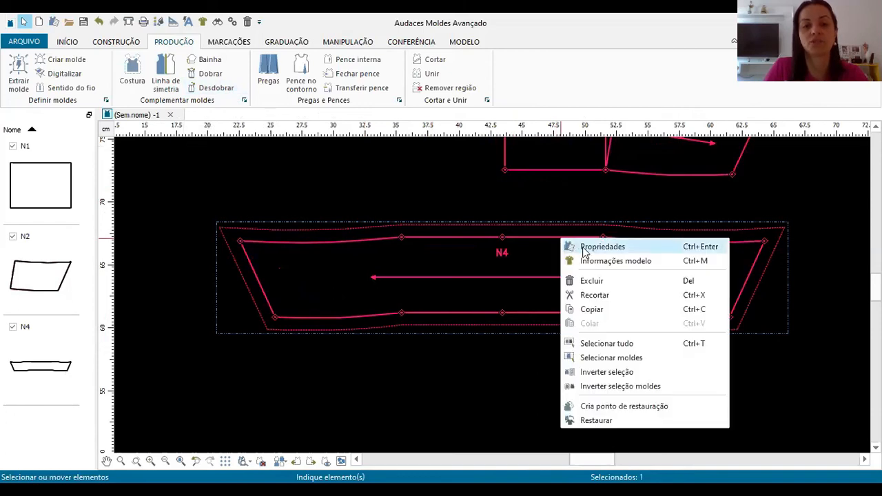
click(584, 249)
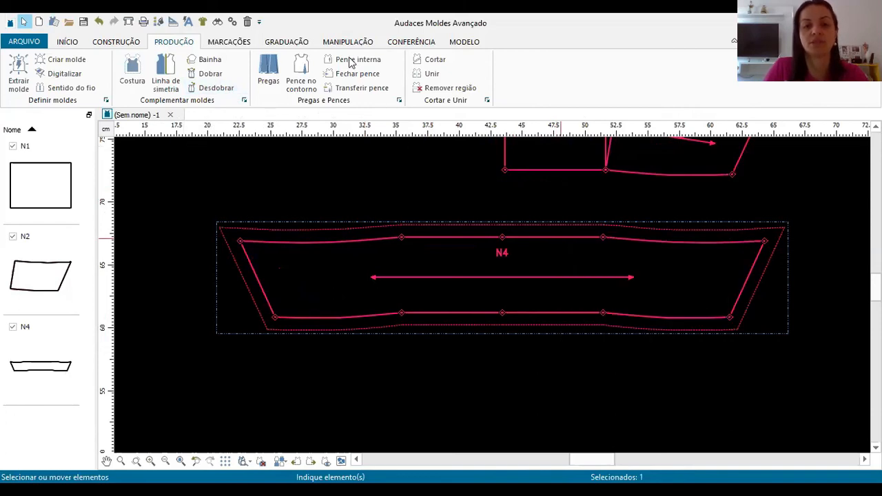
text(GO)
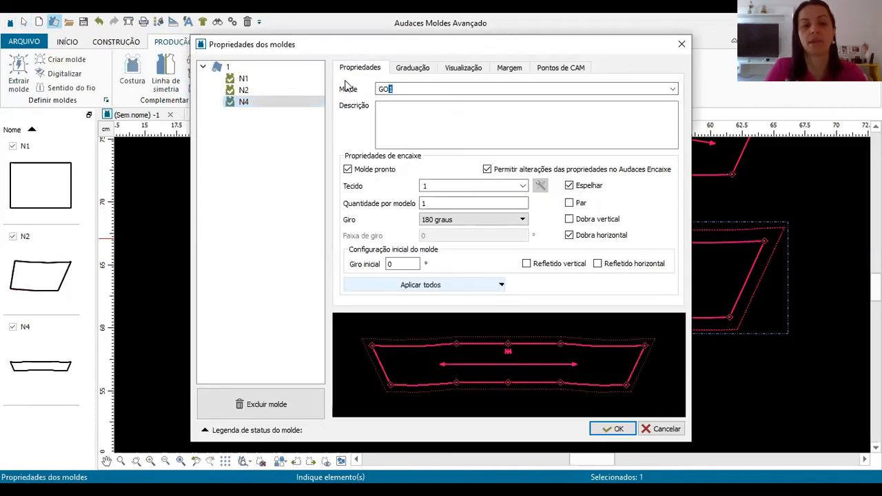
text(LA ESP)
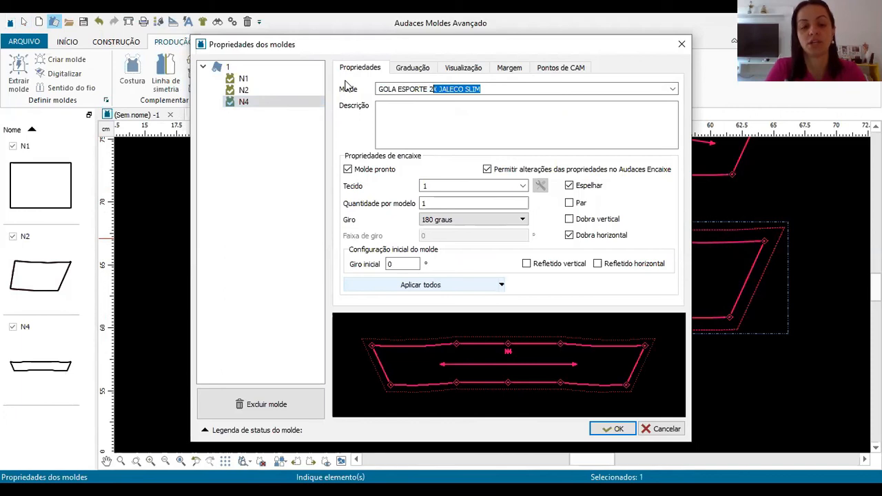
key(Delete)
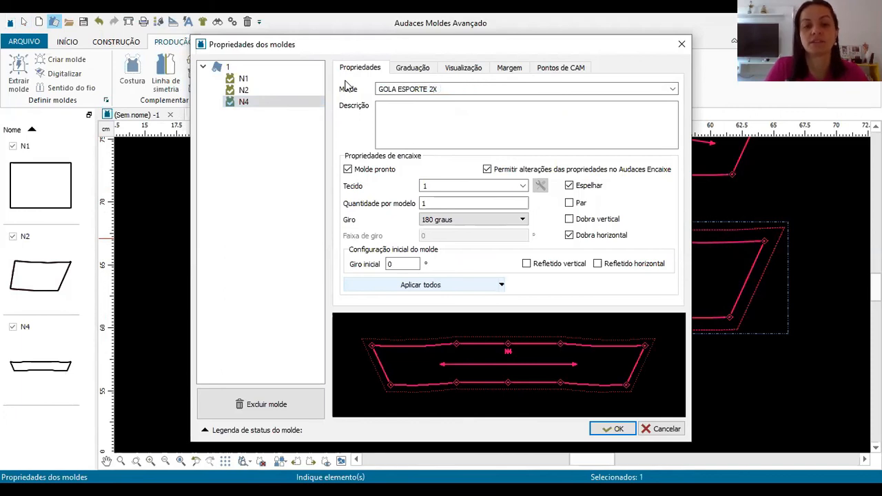
Reposition the collar's name label centred above the grain line and apply the piece properties.
click(462, 70)
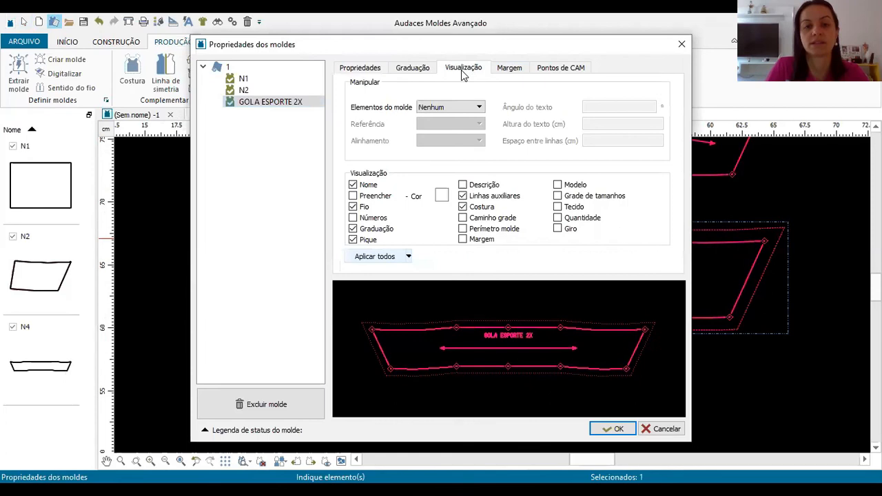
click(453, 107)
click(448, 150)
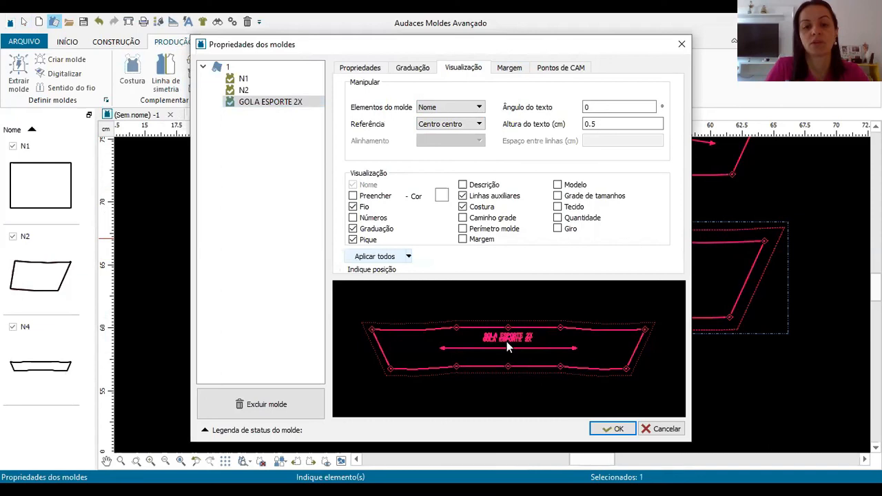
click(511, 360)
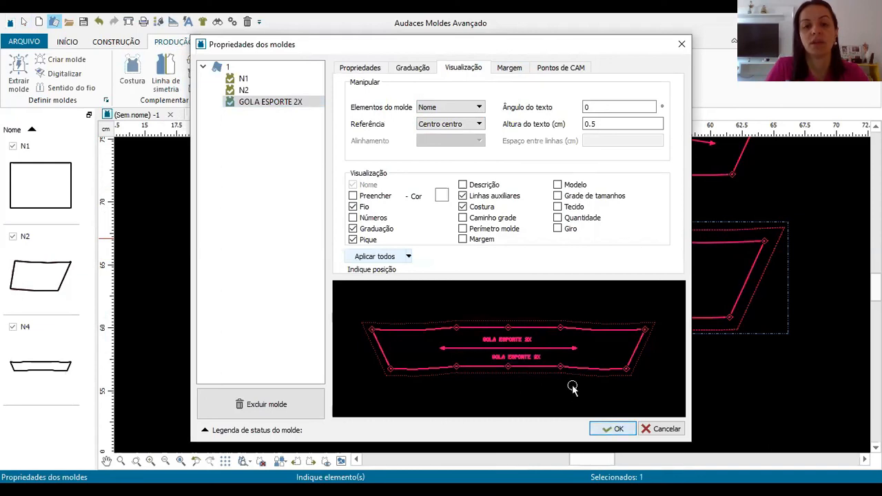
click(613, 429)
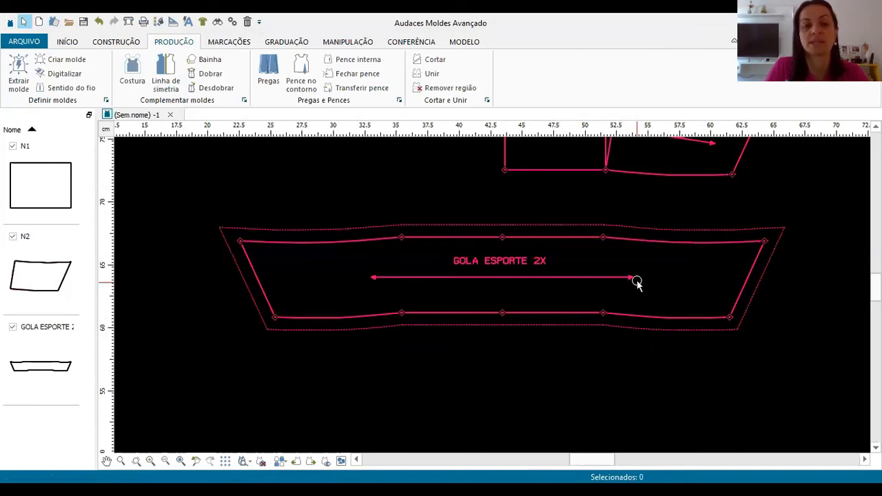
click(640, 243)
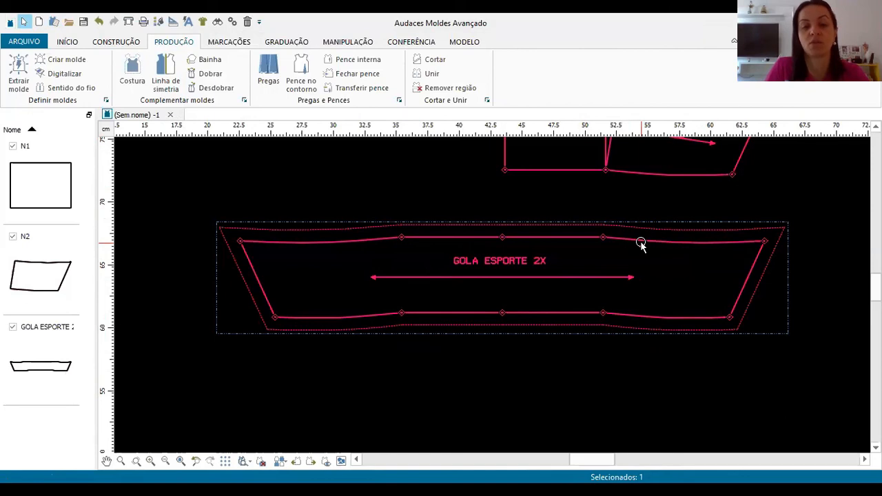
click(84, 94)
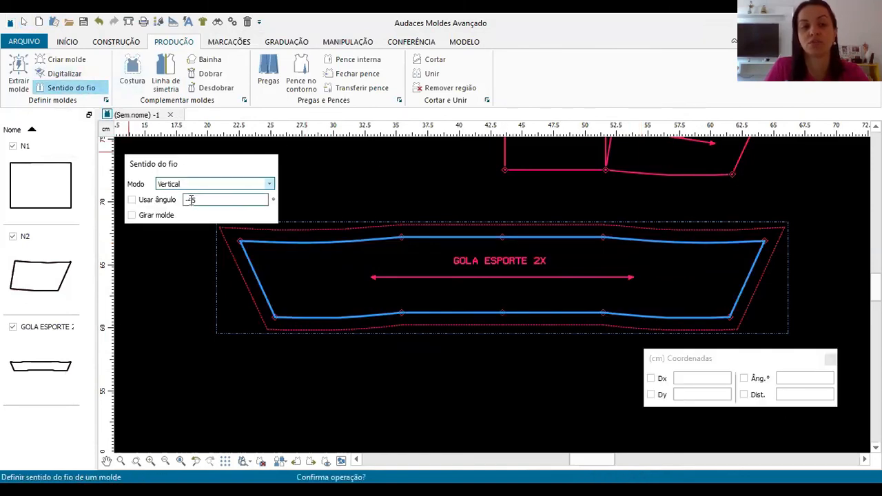
click(188, 185)
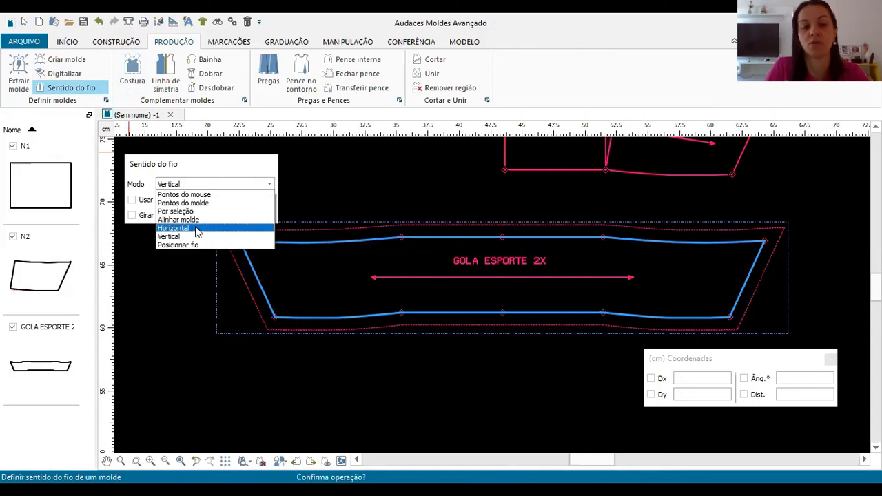
key(Escape)
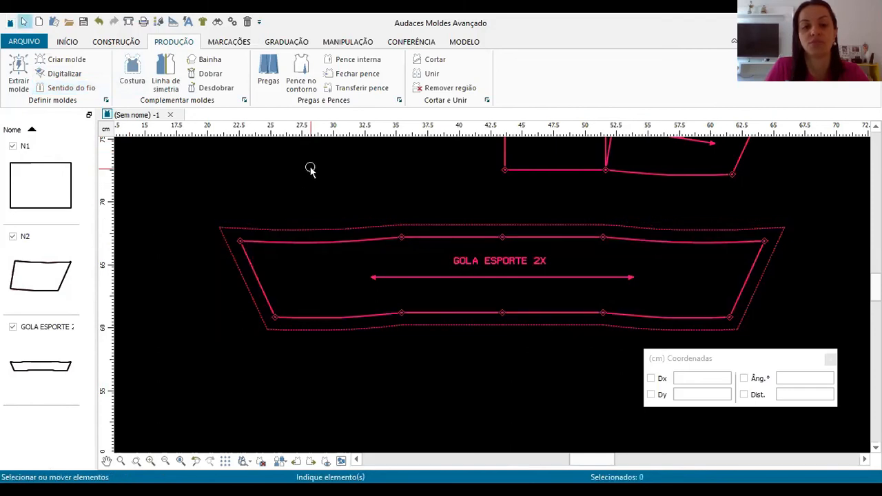
Insert a T-shaped notch, 0.3 cm wide and 0.3 cm high, at the centre back point of the collar's lower edge.
click(686, 315)
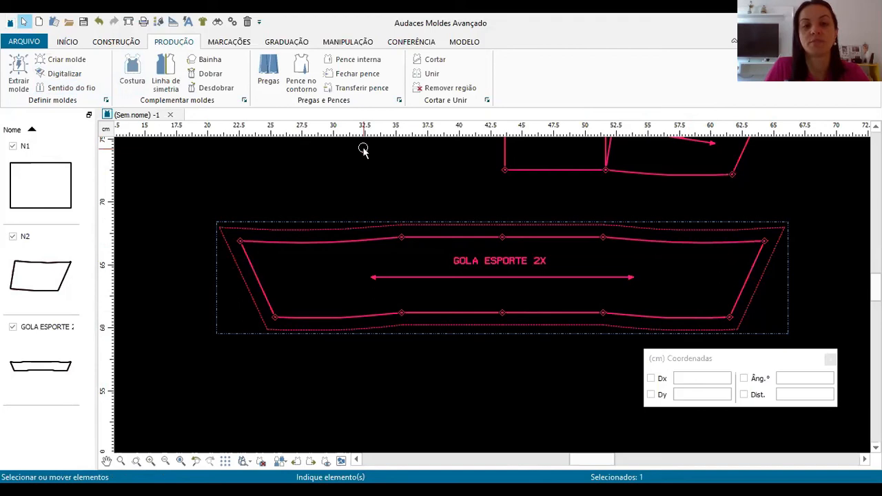
click(228, 41)
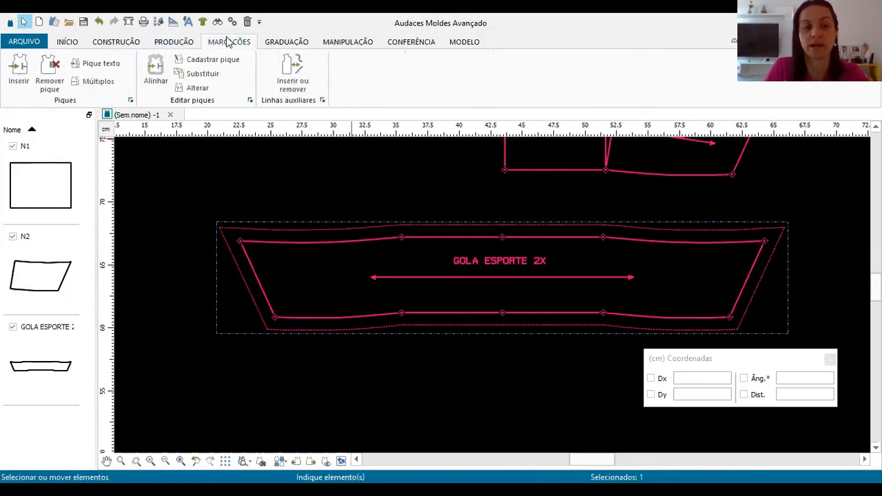
click(19, 69)
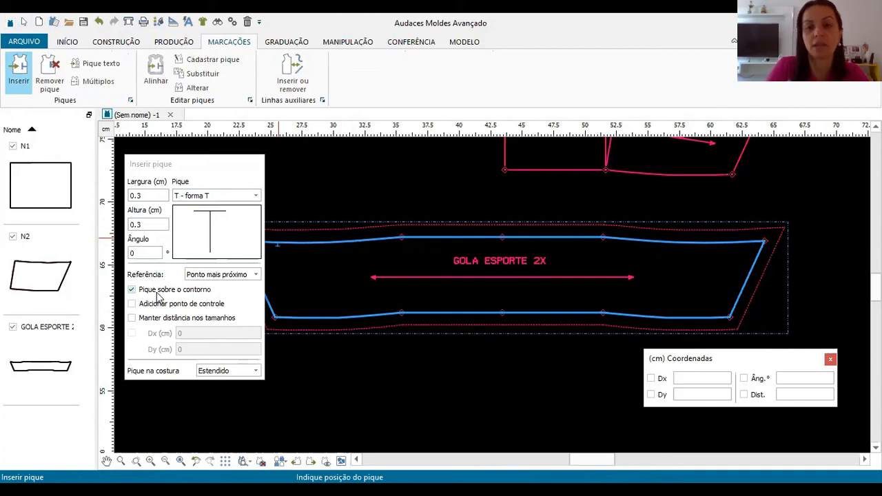
click(234, 199)
click(235, 204)
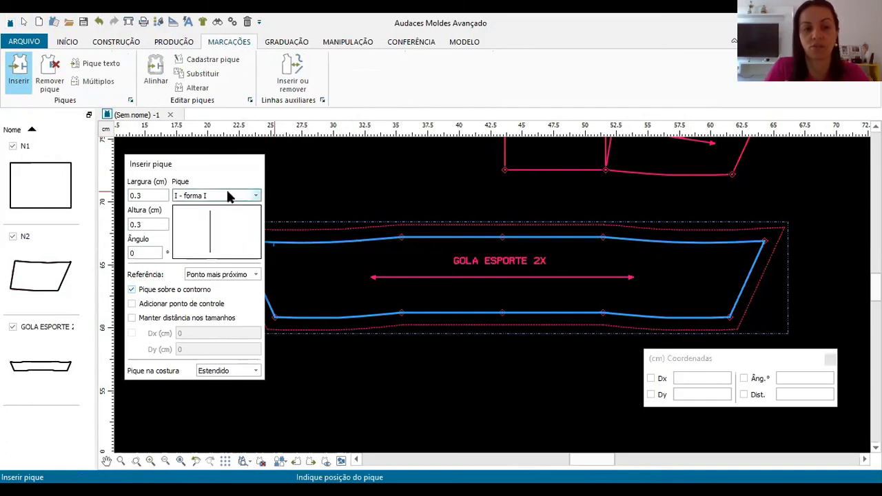
key(Down)
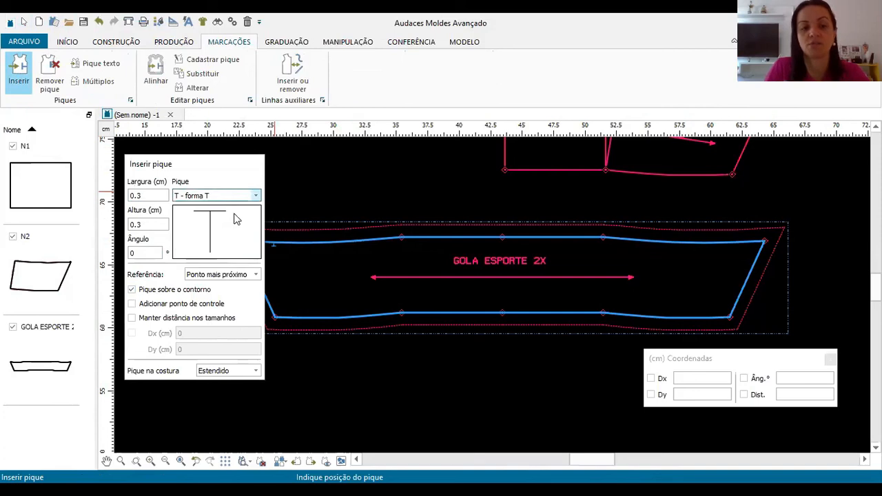
scroll(518, 316, up, 4)
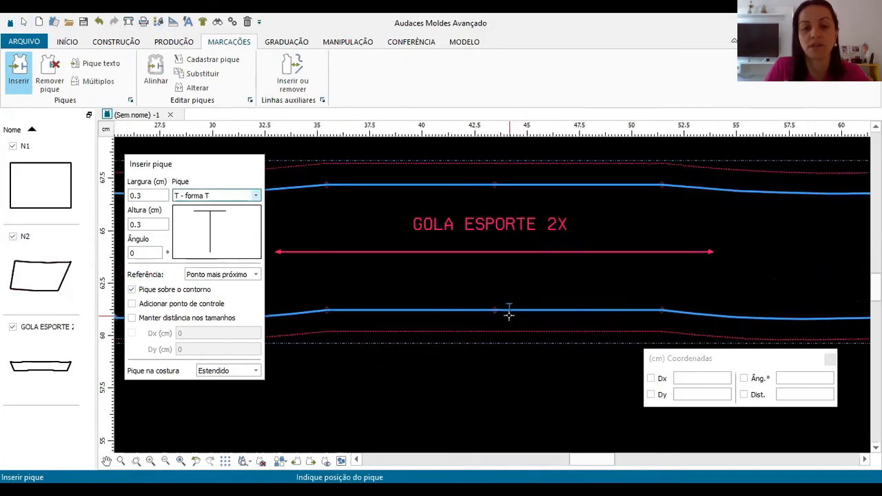
click(493, 310)
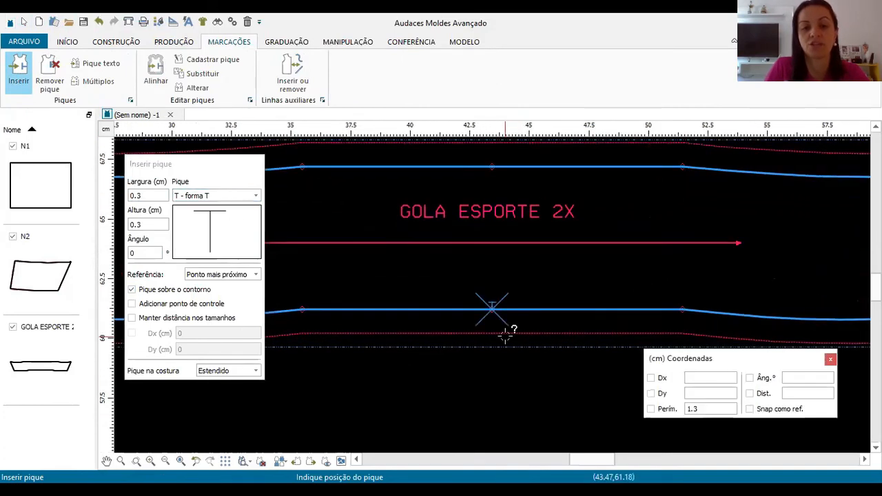
key(Escape)
scroll(486, 328, down, 5)
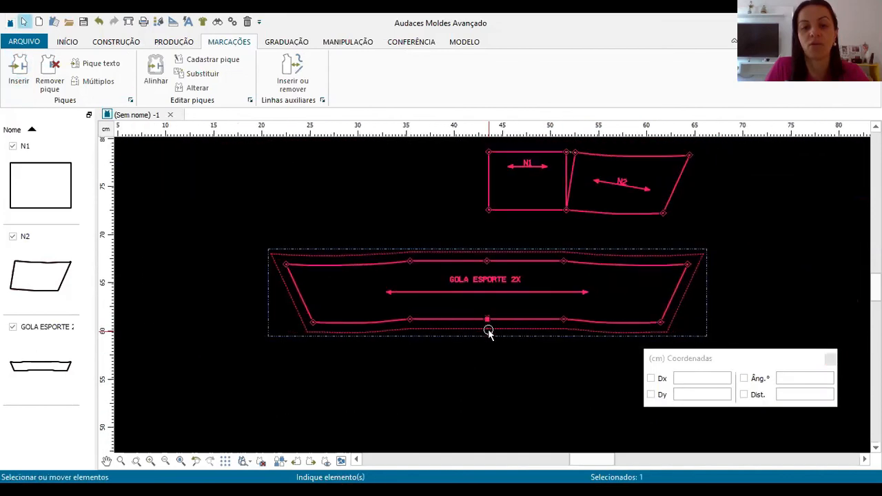
click(542, 363)
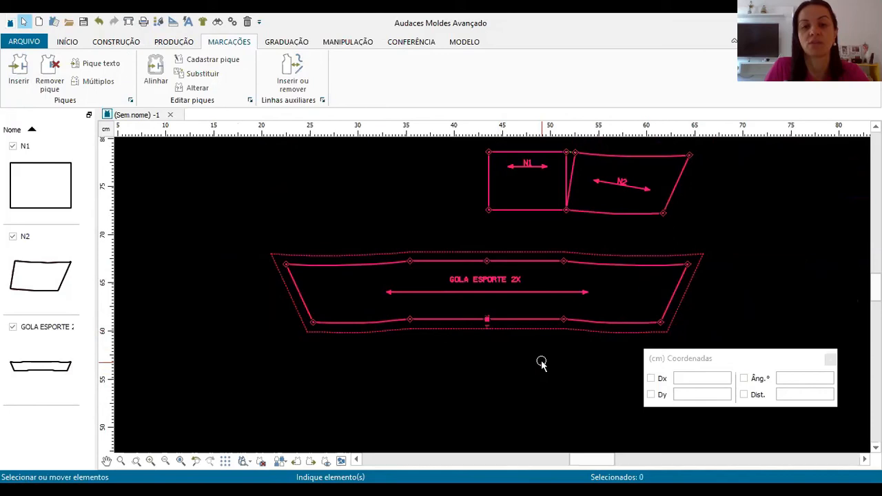
Undo the accidental move of the horizontal construction line in the original front collar draft.
click(531, 267)
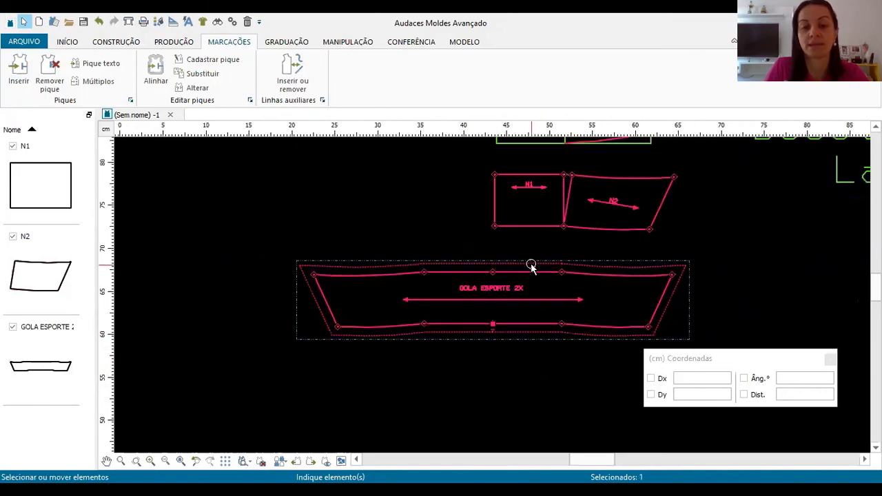
scroll(587, 253, up, 3)
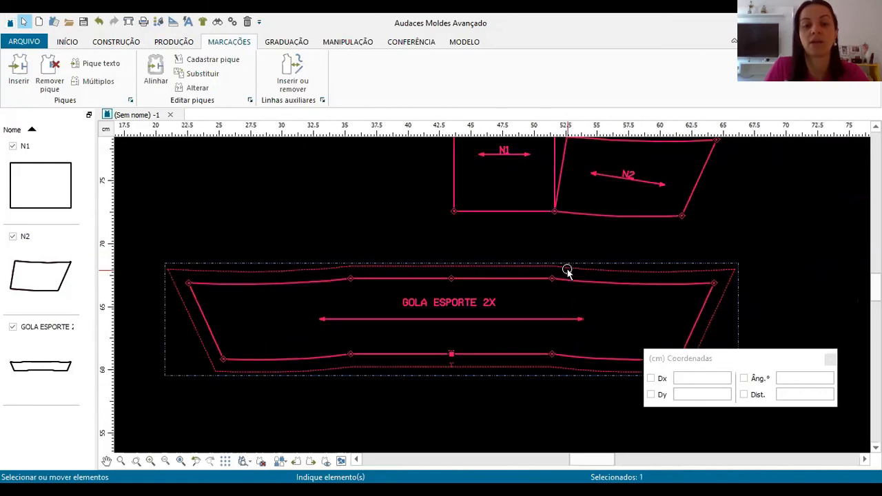
scroll(568, 271, down, 2)
scroll(569, 331, down, 2)
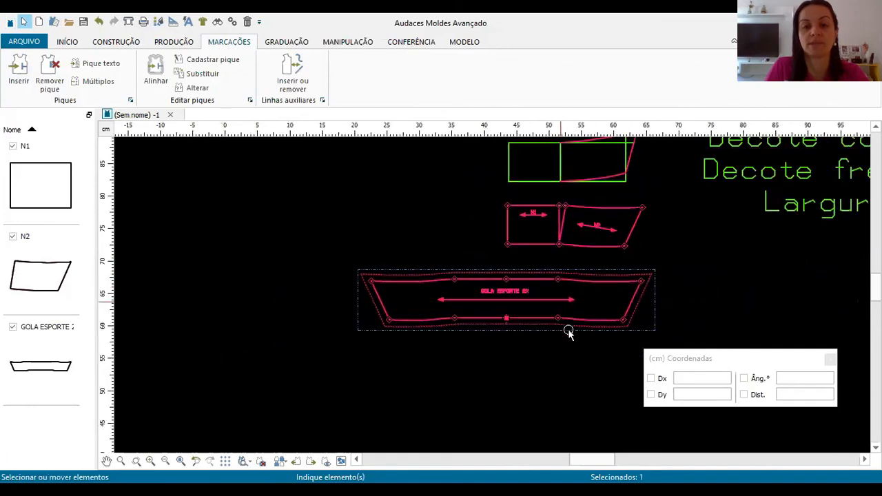
scroll(634, 158, up, 1)
scroll(634, 159, up, 2)
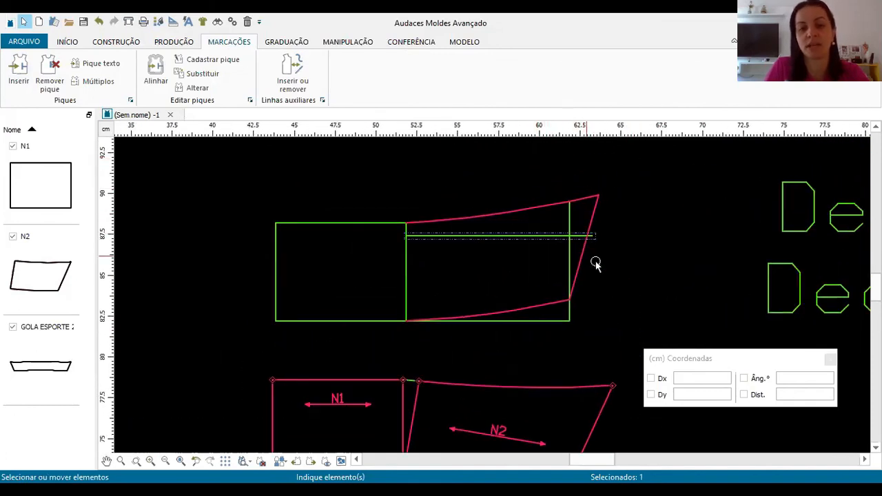
key(ctrl+z)
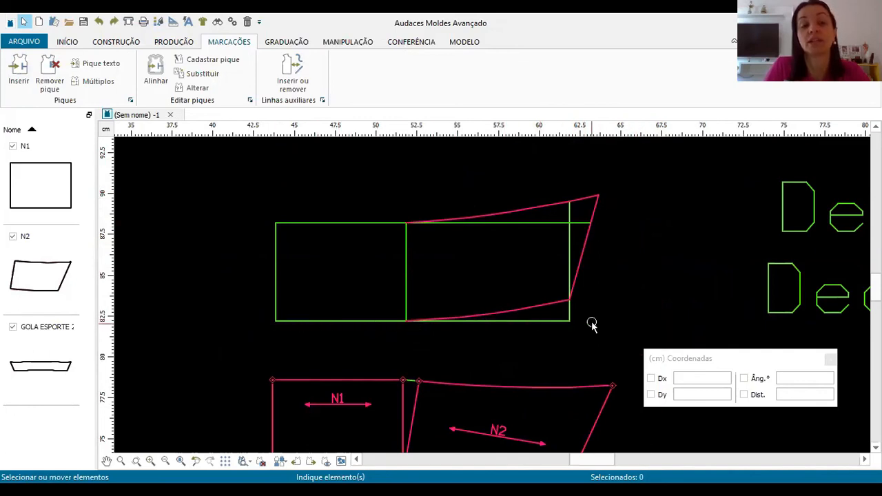
scroll(491, 234, down, 4)
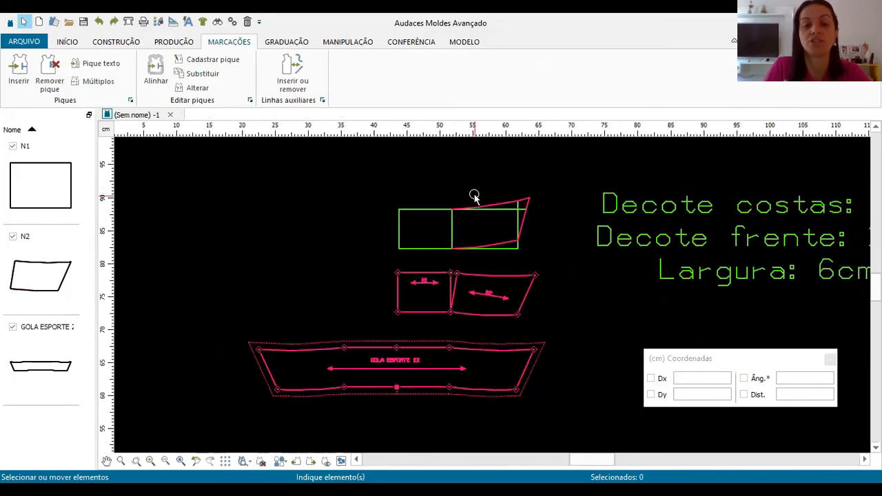
scroll(545, 246, down, 2)
scroll(597, 233, up, 1)
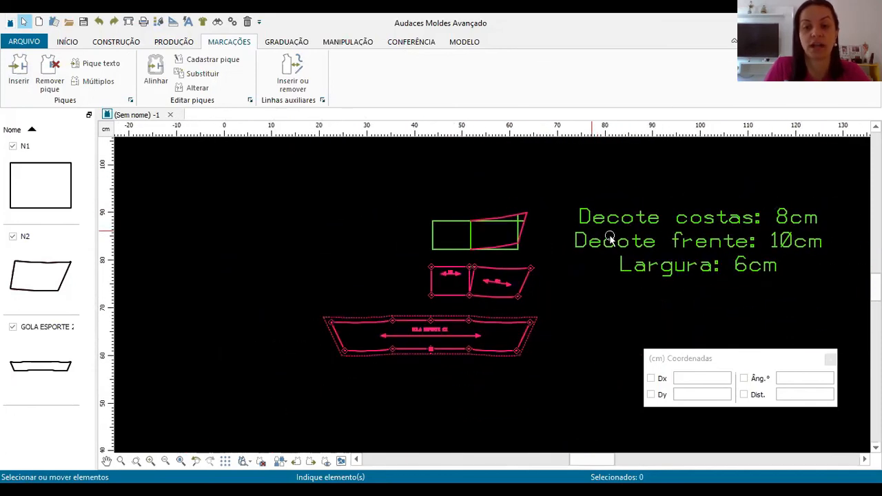
scroll(770, 287, up, 2)
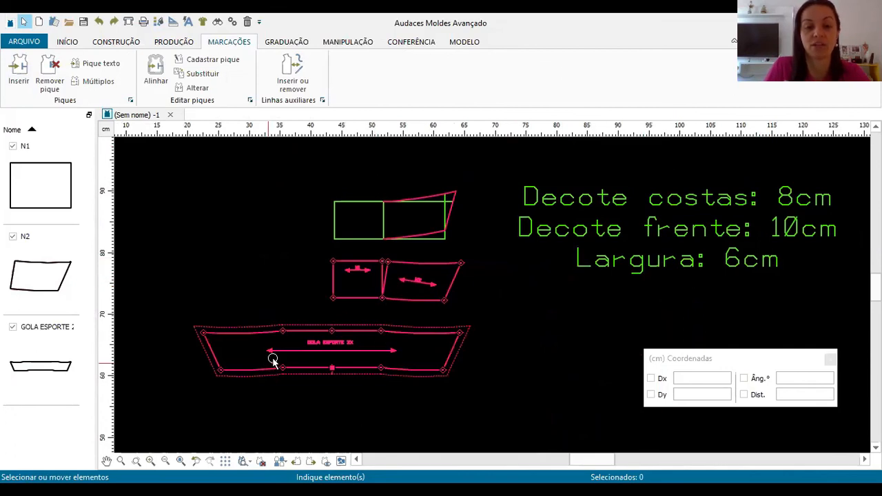
scroll(272, 356, up, 2)
click(374, 324)
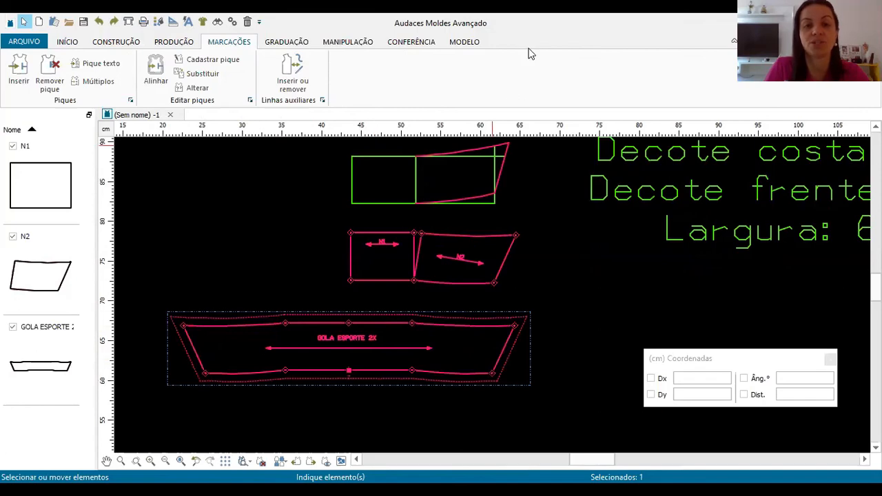